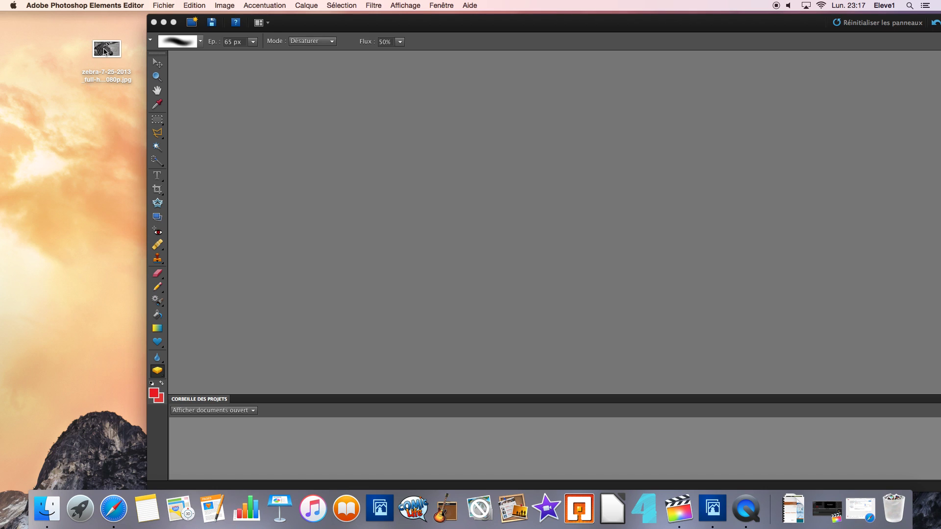
# - Open zebra-7-25-2013_full-hd-1080p.jpg from the desktop in the editor and enlarge the editor window to fill the display
pyautogui.moveTo(104, 51); pyautogui.dragTo(371, 181)
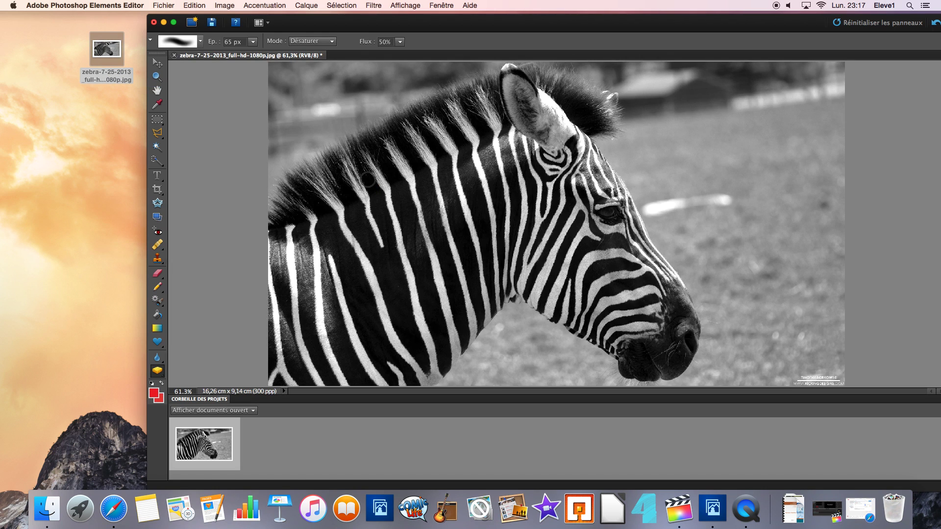
pyautogui.click(174, 22)
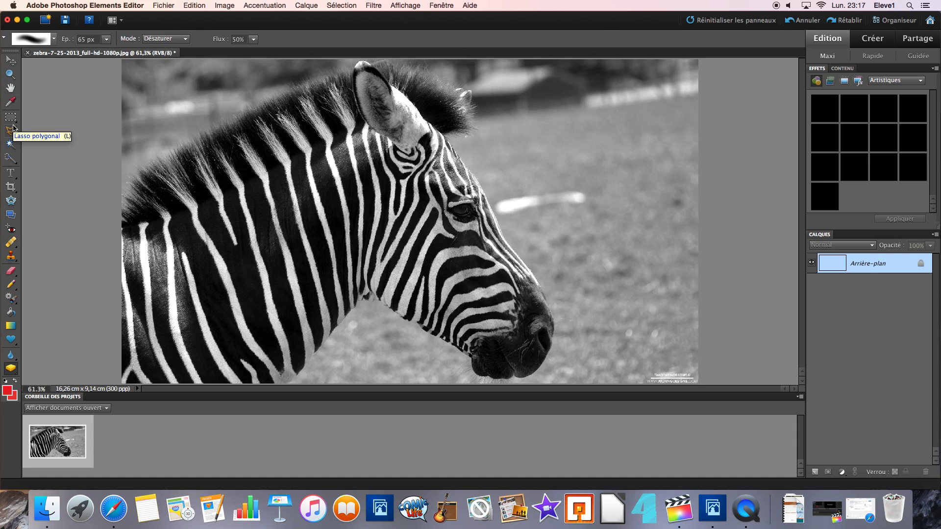
pyautogui.click(11, 61)
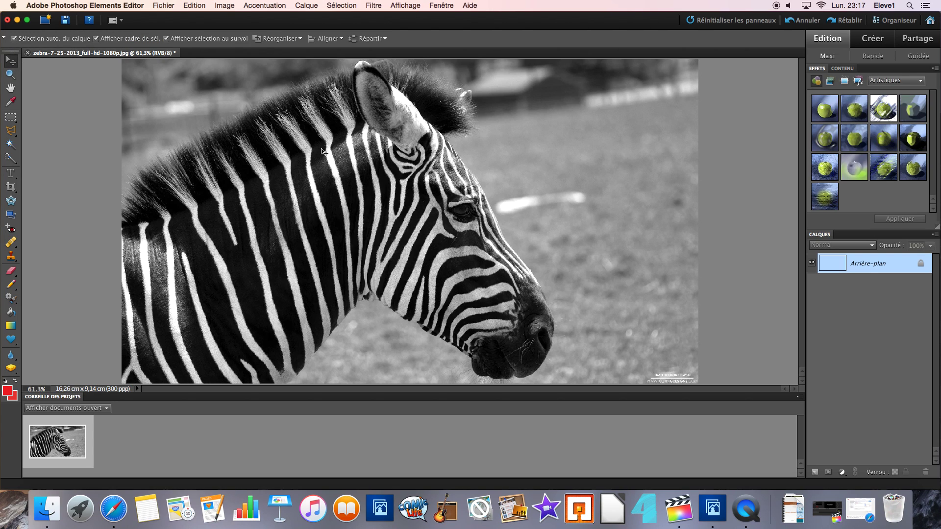
# - View the zebra photo enlarged and at print size, and return it to fit the screen
pyautogui.click(10, 76)
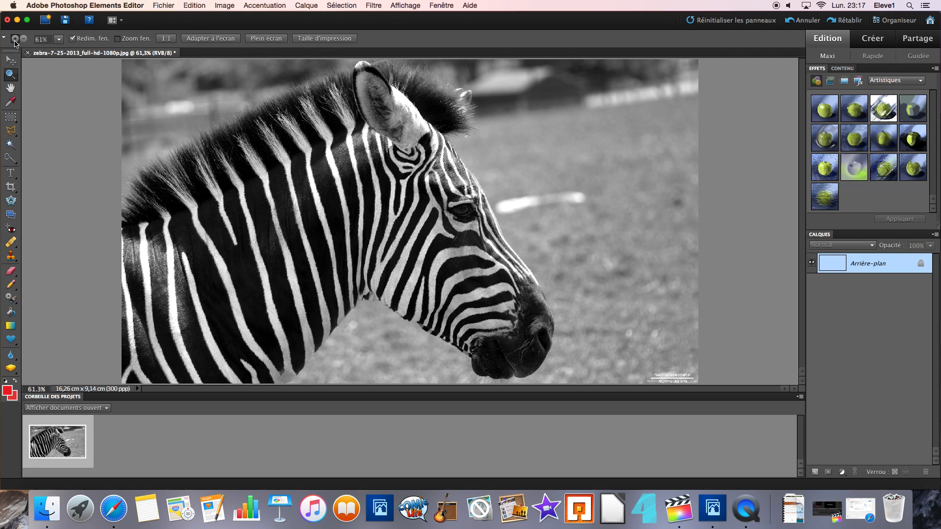
pyautogui.click(316, 187)
pyautogui.click(442, 225)
pyautogui.click(492, 255)
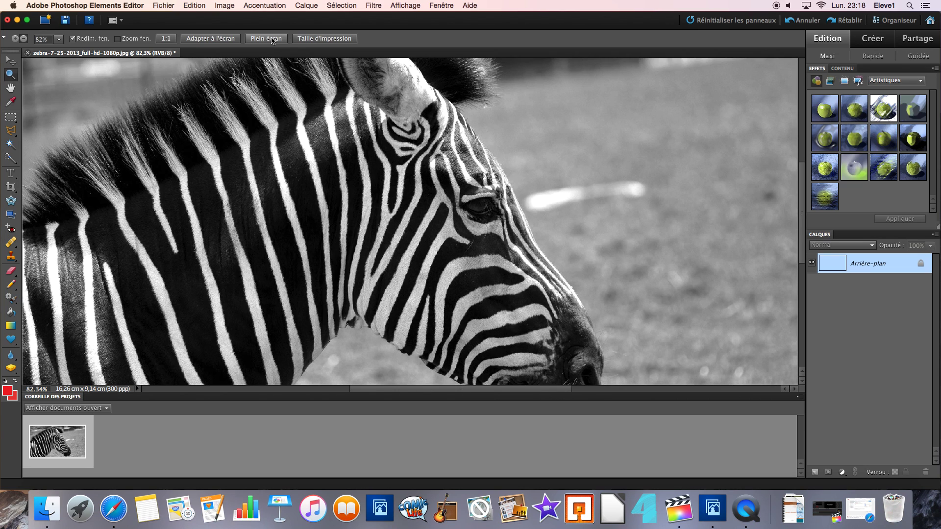
pyautogui.click(334, 41)
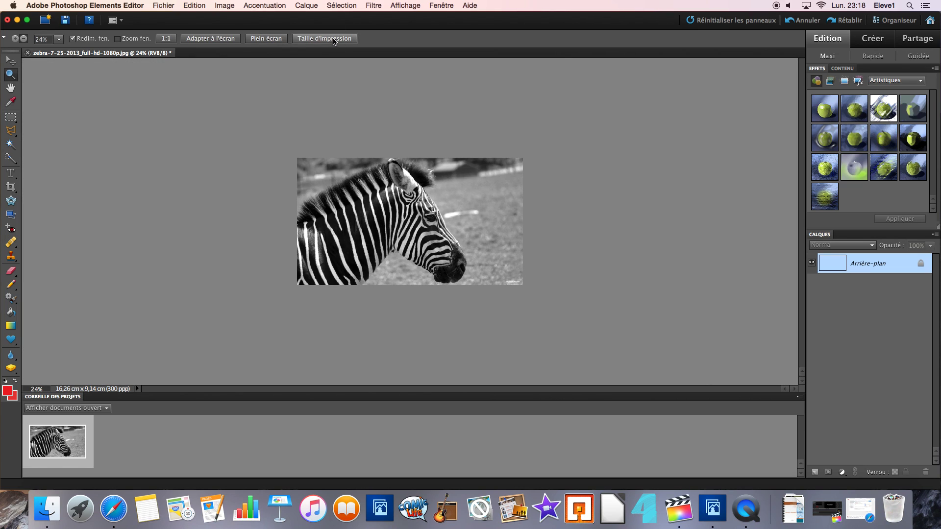
pyautogui.click(209, 40)
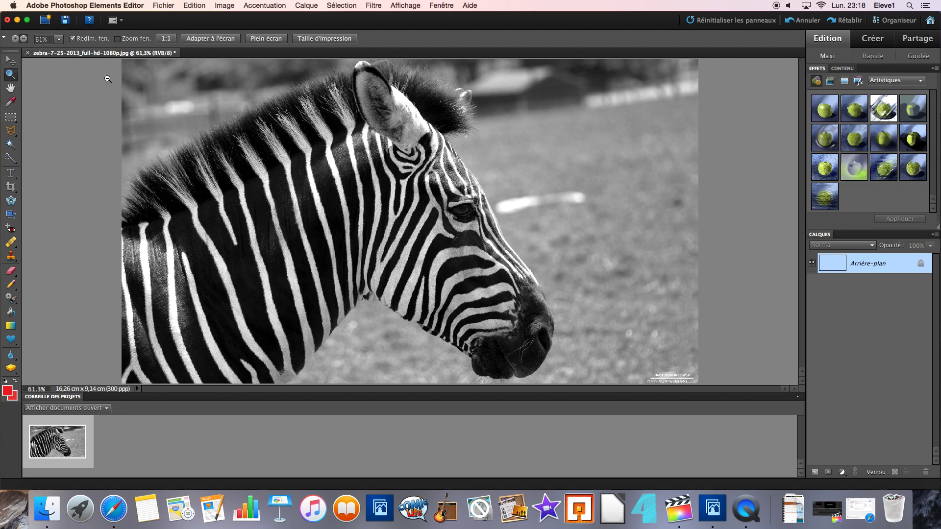
# - Pan around the zebra photo in full-screen view with the Hand tool and return it to fit the screen
pyautogui.click(11, 89)
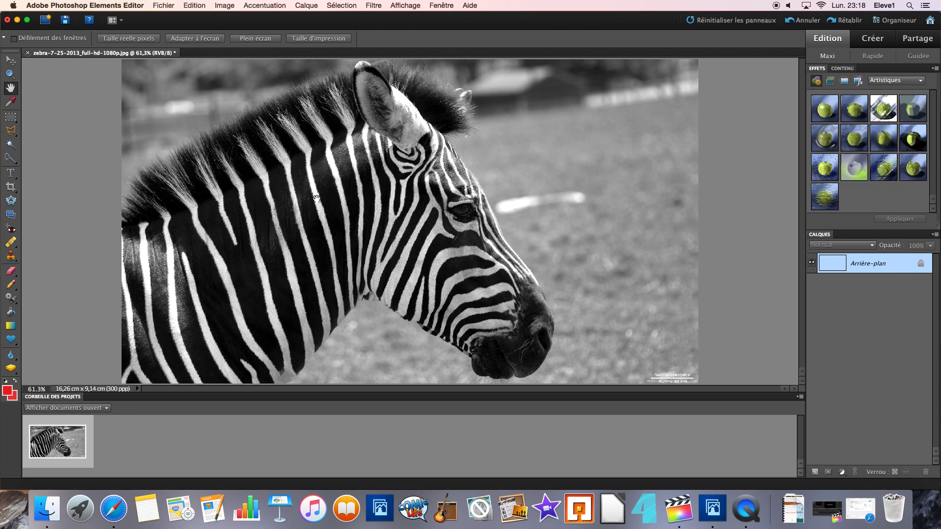
pyautogui.click(253, 39)
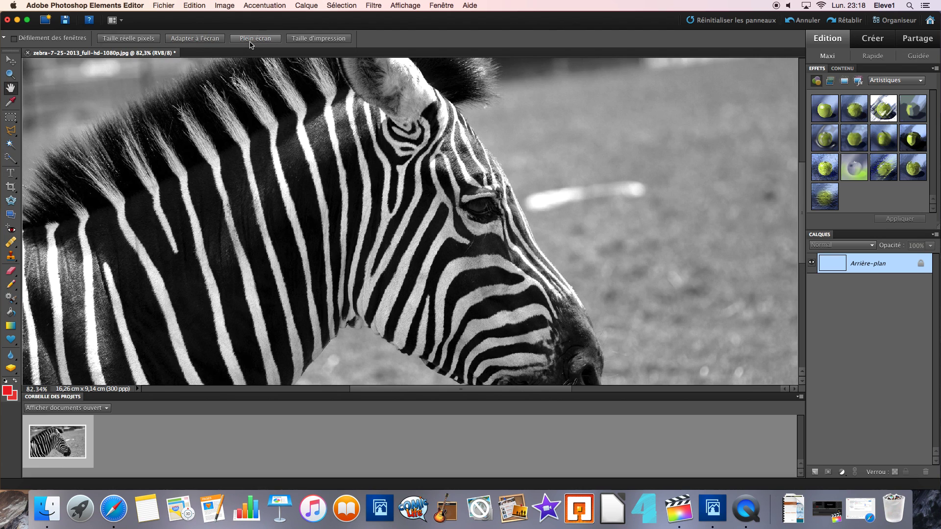
pyautogui.moveTo(406, 188); pyautogui.dragTo(408, 289)
pyautogui.moveTo(242, 192); pyautogui.dragTo(295, 296)
pyautogui.moveTo(334, 322); pyautogui.dragTo(306, 144)
pyautogui.moveTo(332, 240); pyautogui.dragTo(325, 96)
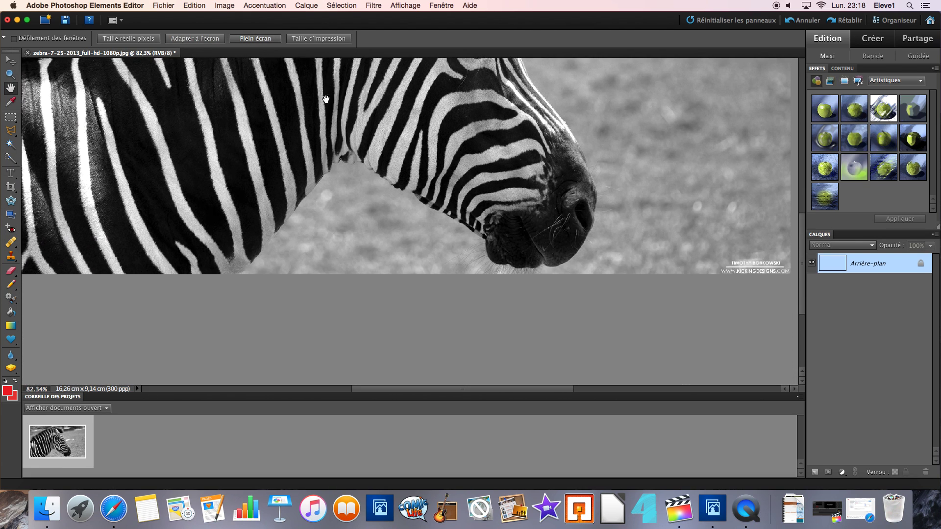
pyautogui.press('i')
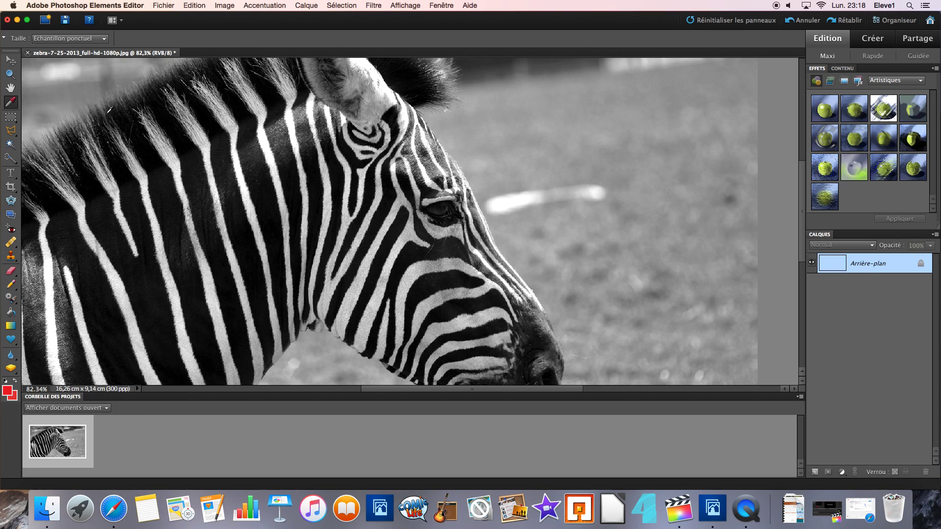
pyautogui.click(10, 74)
pyautogui.click(218, 38)
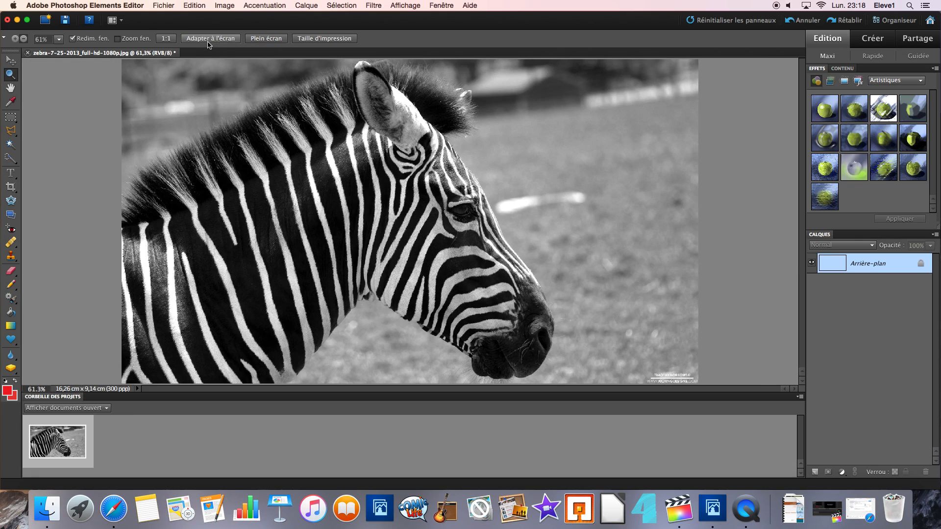
# - Sample several tones from the zebra and background with the Eyedropper, ending with a dark neck stripe as the foreground colour
pyautogui.click(10, 102)
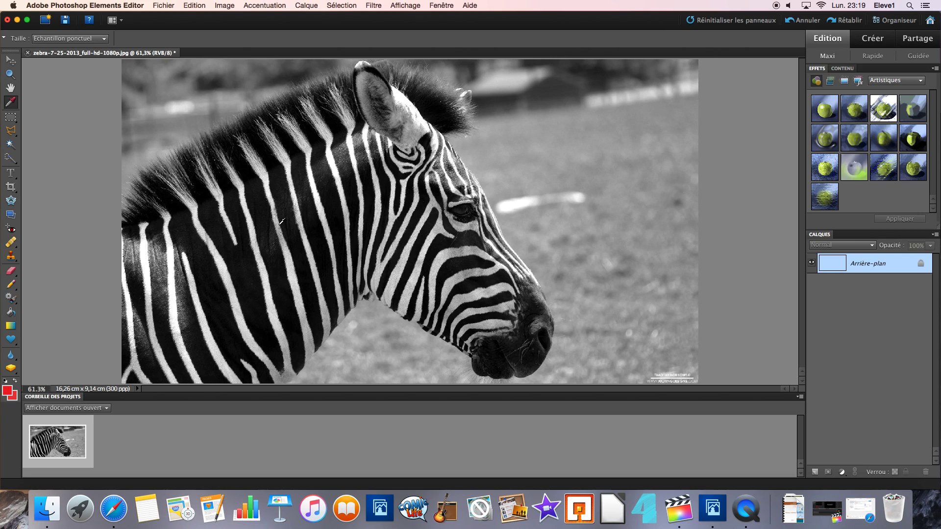
pyautogui.click(260, 202)
pyautogui.click(269, 178)
pyautogui.click(412, 118)
pyautogui.click(514, 343)
pyautogui.click(516, 199)
pyautogui.click(530, 129)
pyautogui.click(326, 176)
# - Select a rectangular area across the zebra's neck and face and move its pixels slightly down and to the right
pyautogui.click(11, 118)
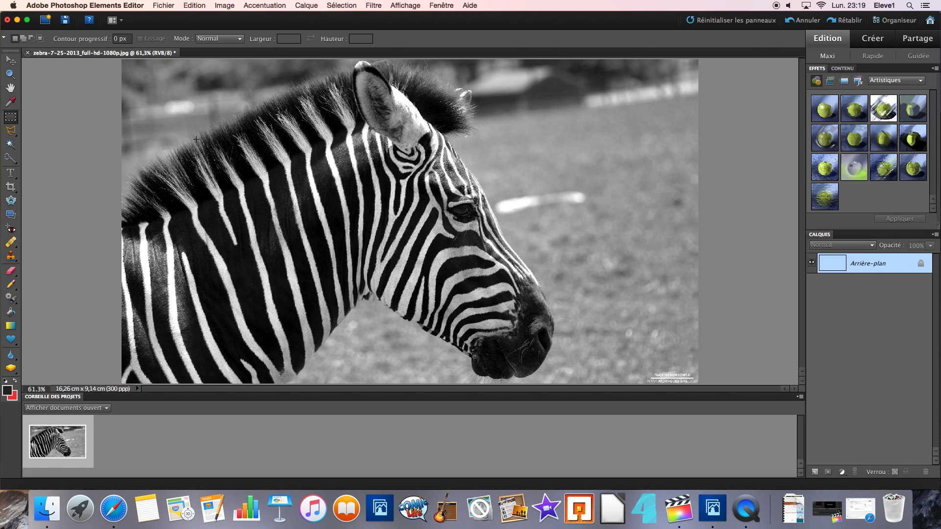
pyautogui.moveTo(196, 139); pyautogui.dragTo(511, 323)
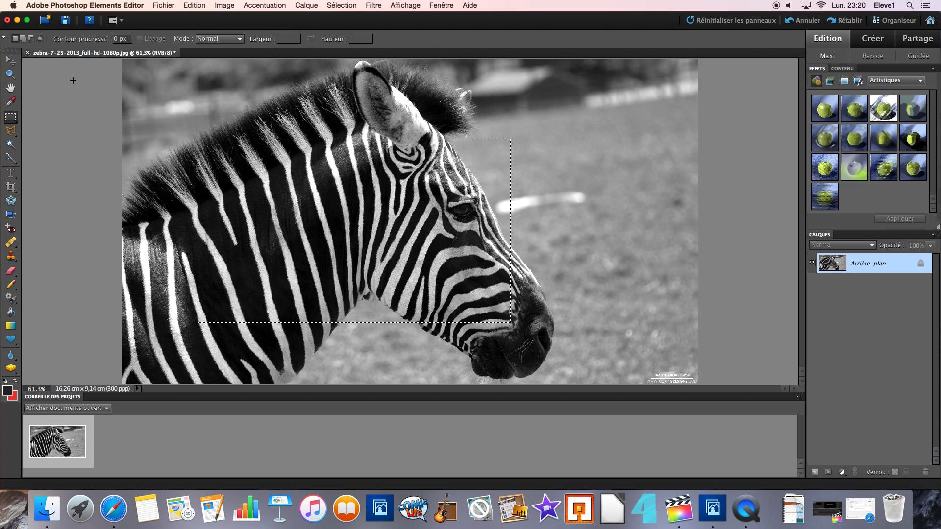
pyautogui.click(10, 60)
pyautogui.moveTo(379, 224); pyautogui.dragTo(413, 213)
pyautogui.moveTo(554, 232); pyautogui.dragTo(372, 230)
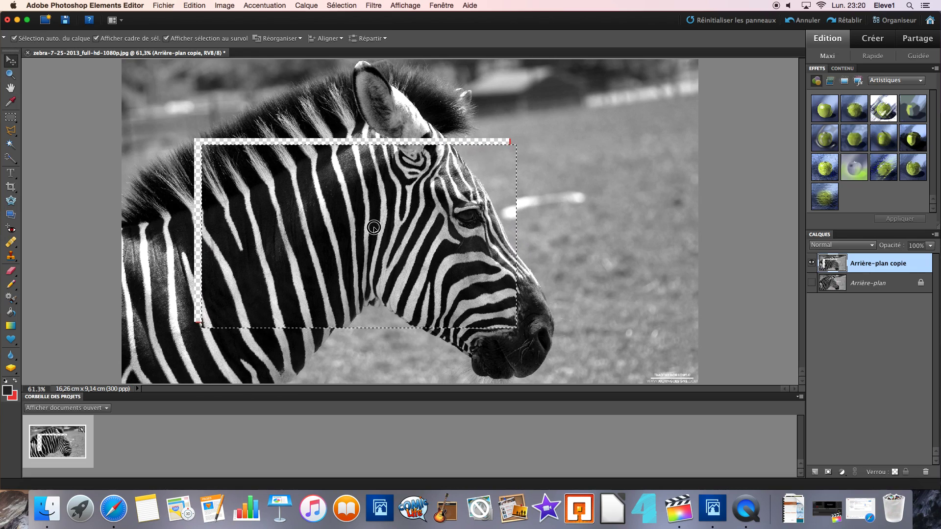
# - Undo the move of the rectangular area and clear the rectangular selection
pyautogui.press('super+z')
pyautogui.press('super+z')
pyautogui.press('super+z')
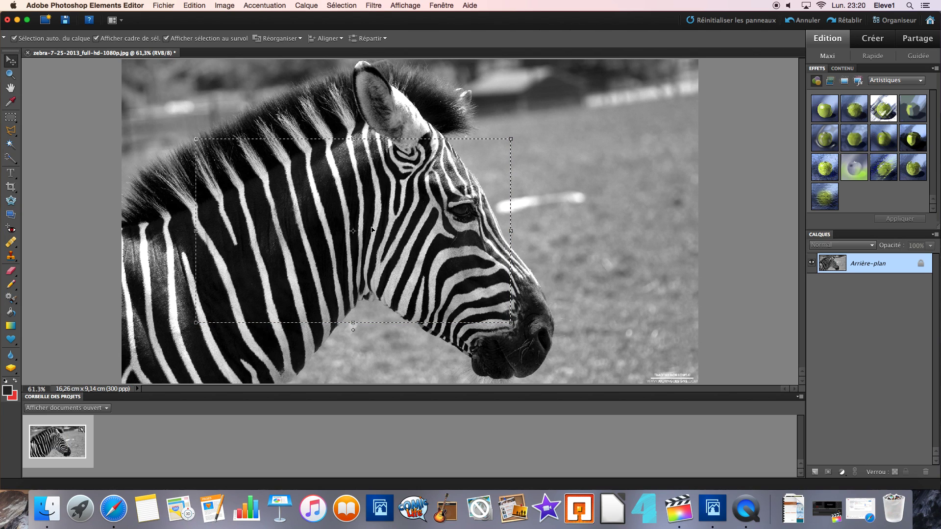
pyautogui.click(13, 120)
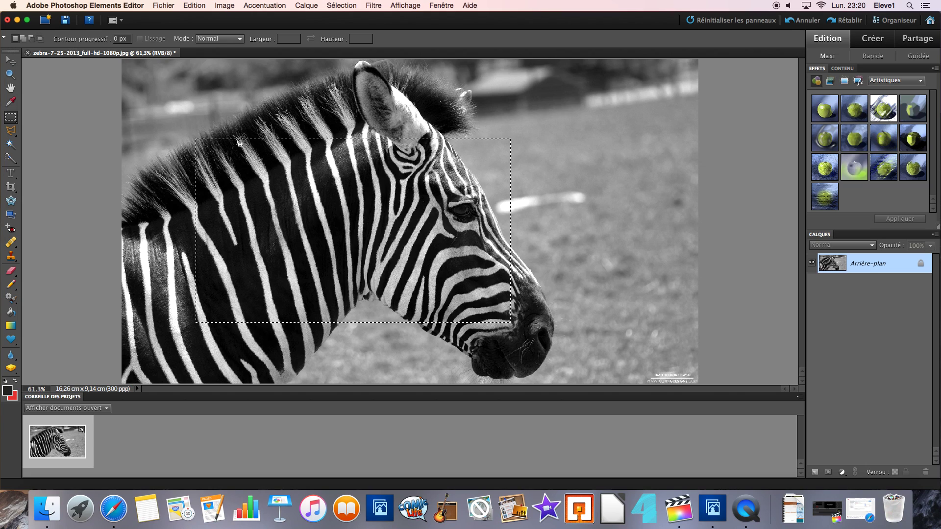
pyautogui.click(263, 196)
# - Outline the background area in front of the zebra's forehead and muzzle with the Polygonal Lasso at 100% zoom
pyautogui.click(10, 131)
pyautogui.click(11, 74)
pyautogui.click(344, 191)
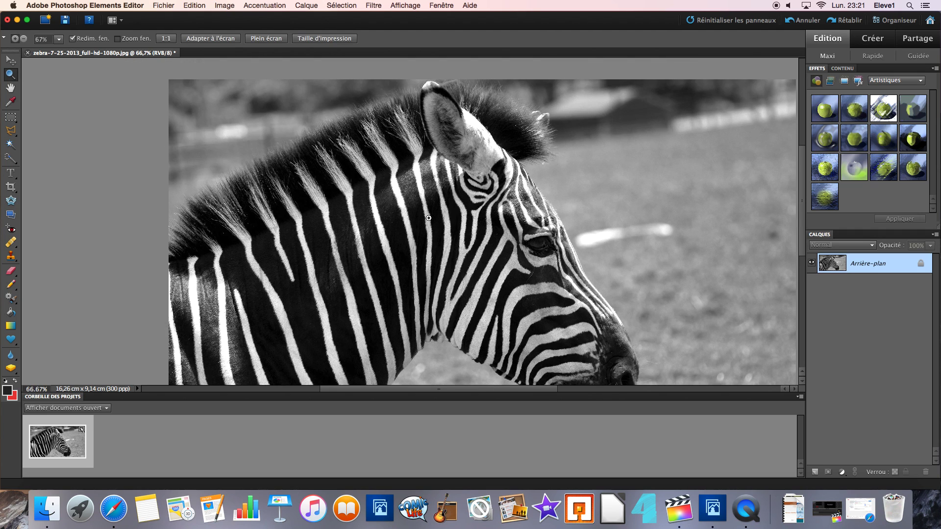
pyautogui.click(425, 219)
pyautogui.click(477, 294)
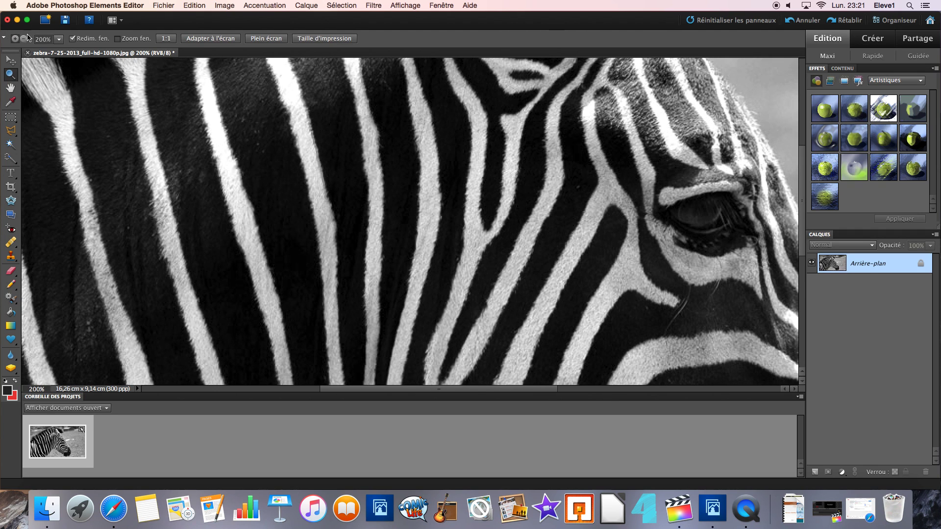
pyautogui.keyDown('alt'); pyautogui.click(267, 127); pyautogui.keyUp('alt')
pyautogui.press('l')
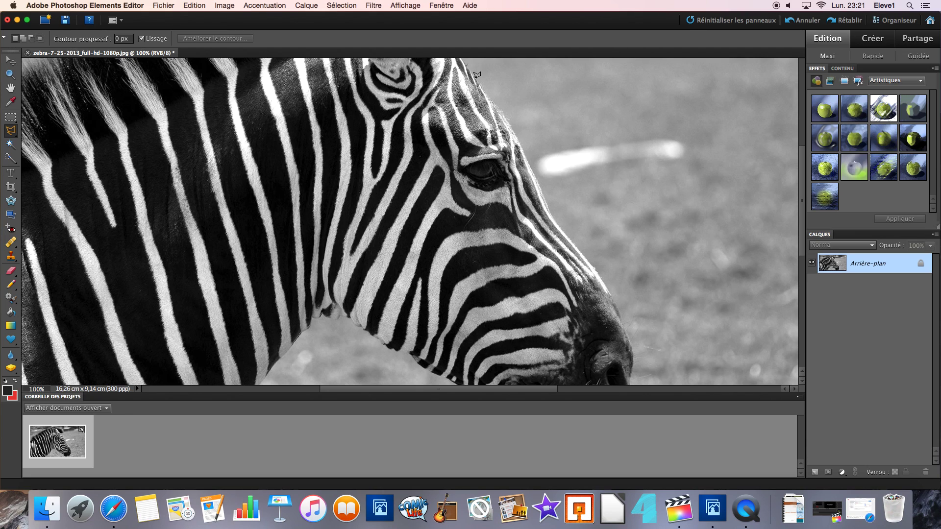
pyautogui.click(474, 77)
pyautogui.click(698, 190)
pyautogui.click(476, 83)
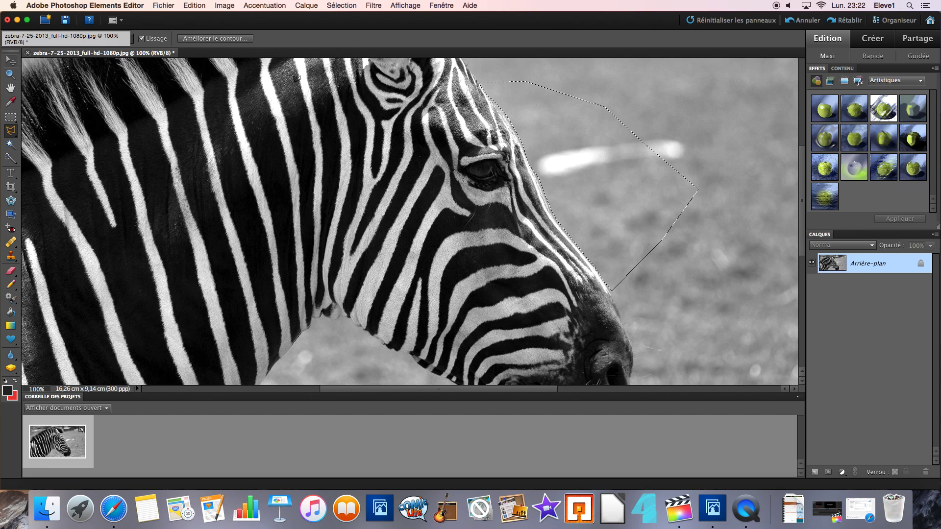
# - Shift the lasso selection outline slightly down and to the right, fit the photo to the screen and clear the selection
pyautogui.moveTo(569, 143); pyautogui.dragTo(584, 151)
pyautogui.click(15, 61)
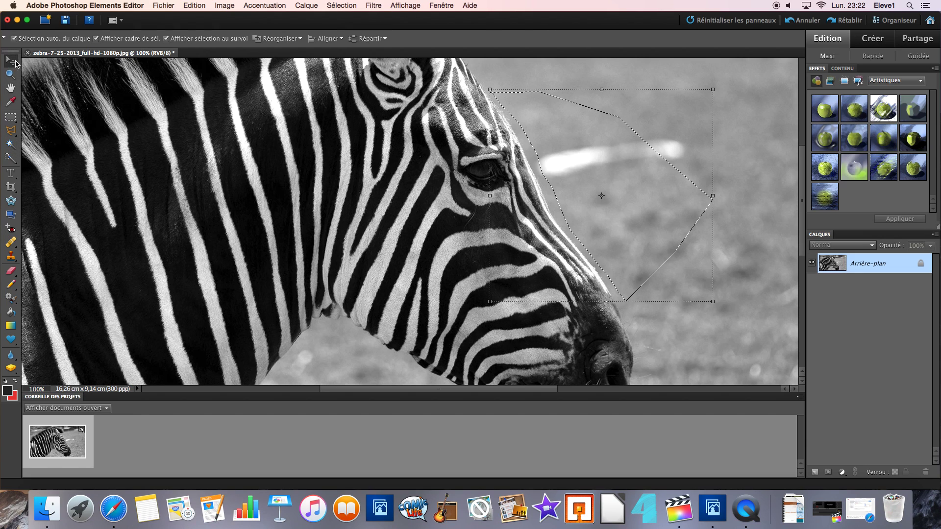
pyautogui.click(10, 74)
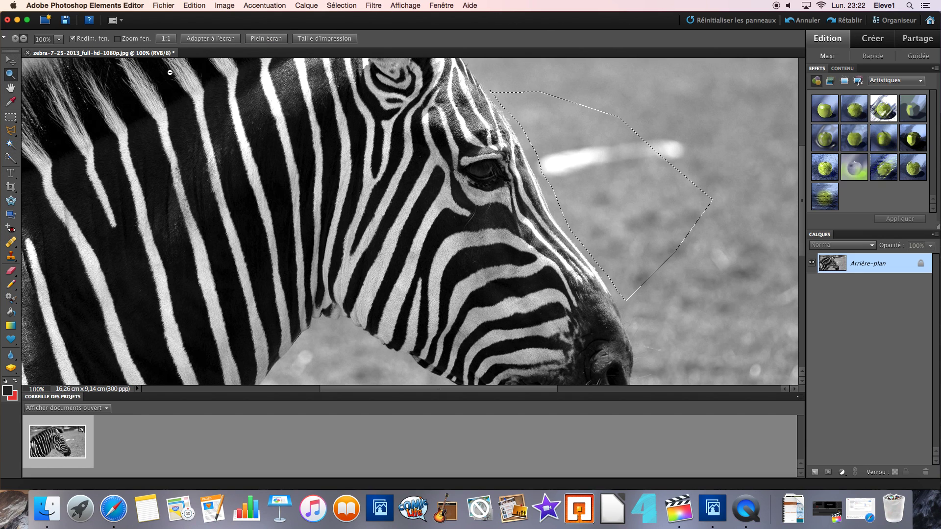
pyautogui.click(220, 40)
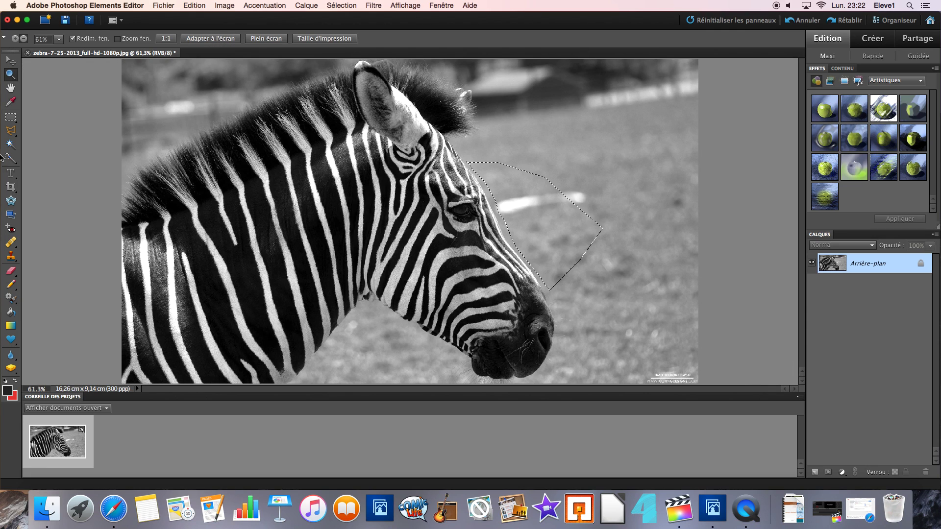
pyautogui.click(10, 131)
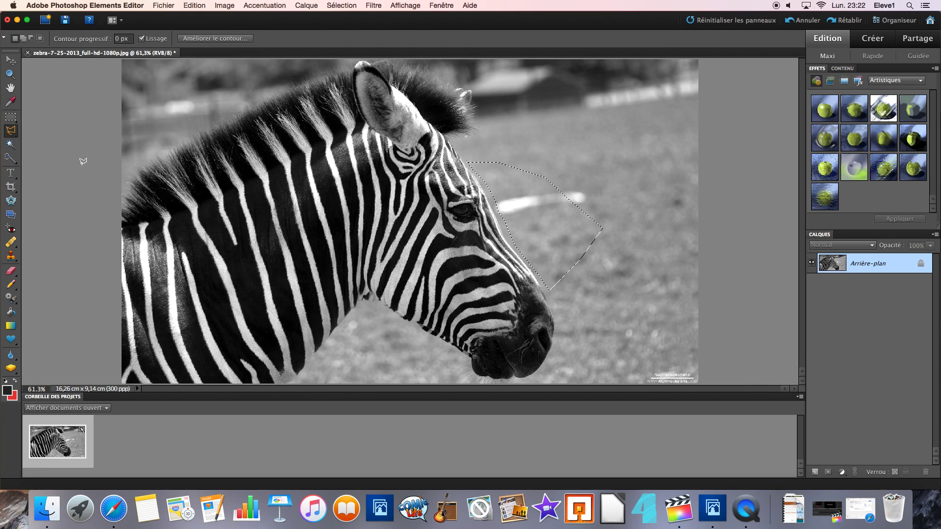
pyautogui.click(525, 200)
# - Select the dark area of the zebra's neck with the Magic Wand and clear that selection
pyautogui.click(10, 144)
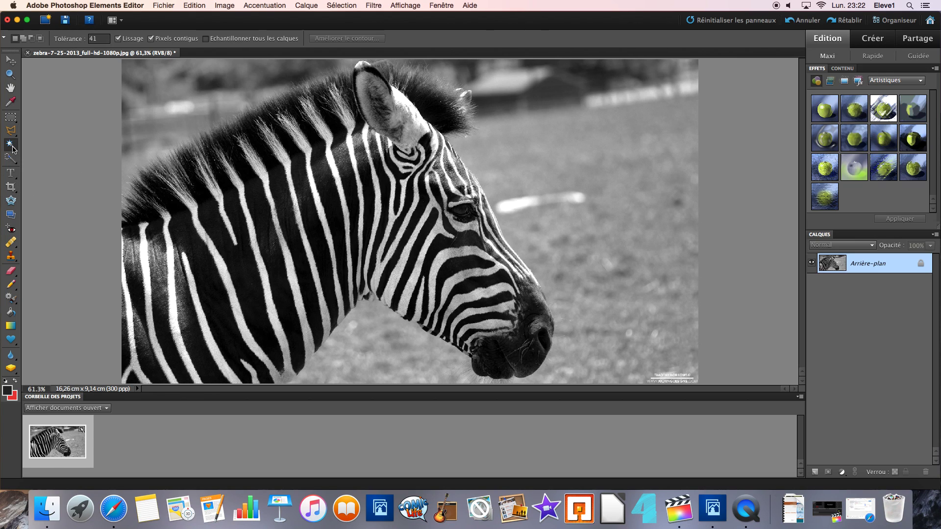
pyautogui.click(308, 201)
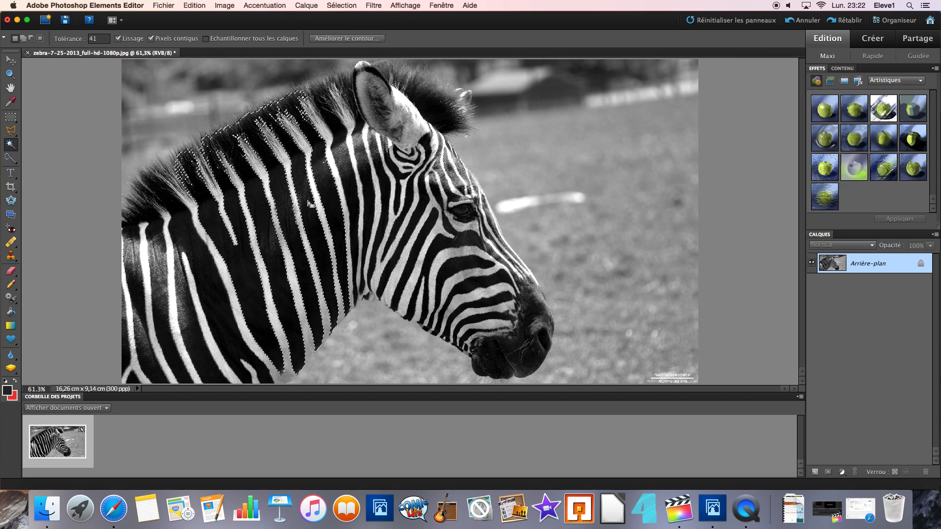
pyautogui.press('super+BackSpace')
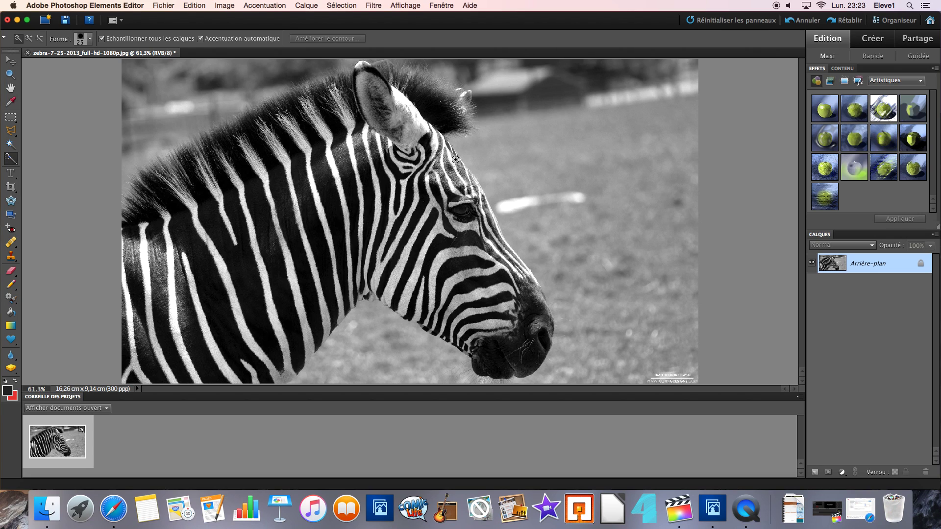
# - Select the zebra with the Quick Selection tool and subtract the background above its mane and below its neck from the selection
pyautogui.moveTo(454, 159)
pyautogui.mouseDown()
pyautogui.moveTo(463, 187)
pyautogui.moveTo(463, 170)
pyautogui.moveTo(543, 300)
pyautogui.moveTo(552, 322)
pyautogui.moveTo(536, 351)
pyautogui.moveTo(495, 349)
pyautogui.moveTo(465, 319)
pyautogui.moveTo(402, 286)
pyautogui.moveTo(451, 288)
pyautogui.moveTo(443, 328)
pyautogui.moveTo(416, 318)
pyautogui.moveTo(376, 264)
pyautogui.moveTo(363, 265)
pyautogui.moveTo(371, 289)
pyautogui.moveTo(357, 293)
pyautogui.moveTo(382, 292)
pyautogui.moveTo(391, 211)
pyautogui.moveTo(425, 117)
pyautogui.moveTo(462, 115)
pyautogui.moveTo(418, 80)
pyautogui.moveTo(361, 78)
pyautogui.moveTo(306, 104)
pyautogui.moveTo(299, 90)
pyautogui.moveTo(151, 179)
pyautogui.moveTo(129, 231)
pyautogui.moveTo(128, 363)
pyautogui.moveTo(247, 373)
pyautogui.moveTo(294, 362)
pyautogui.moveTo(327, 291)
pyautogui.moveTo(370, 238)
pyautogui.moveTo(364, 163)
pyautogui.moveTo(404, 124)
pyautogui.mouseUp()
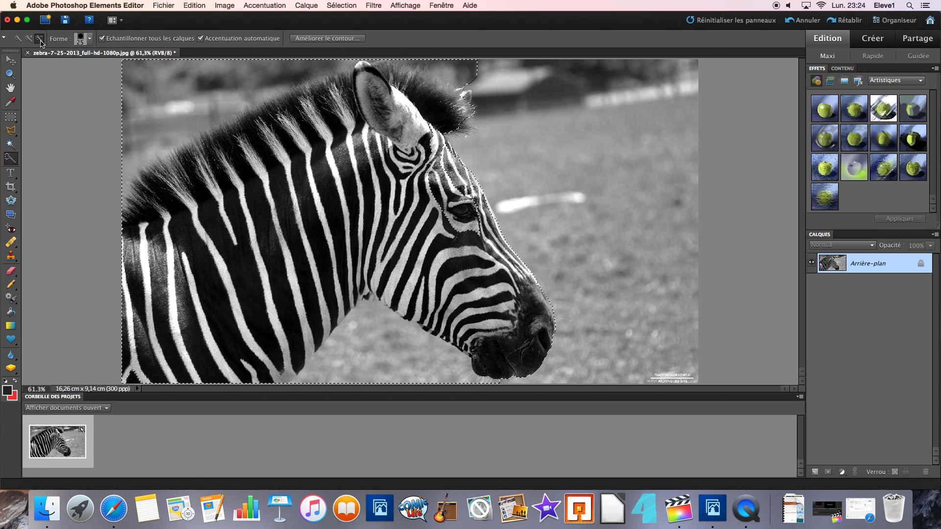
pyautogui.click(40, 38)
pyautogui.moveTo(126, 136)
pyautogui.mouseDown()
pyautogui.moveTo(128, 161)
pyautogui.moveTo(168, 116)
pyautogui.moveTo(294, 65)
pyautogui.moveTo(365, 73)
pyautogui.mouseUp()
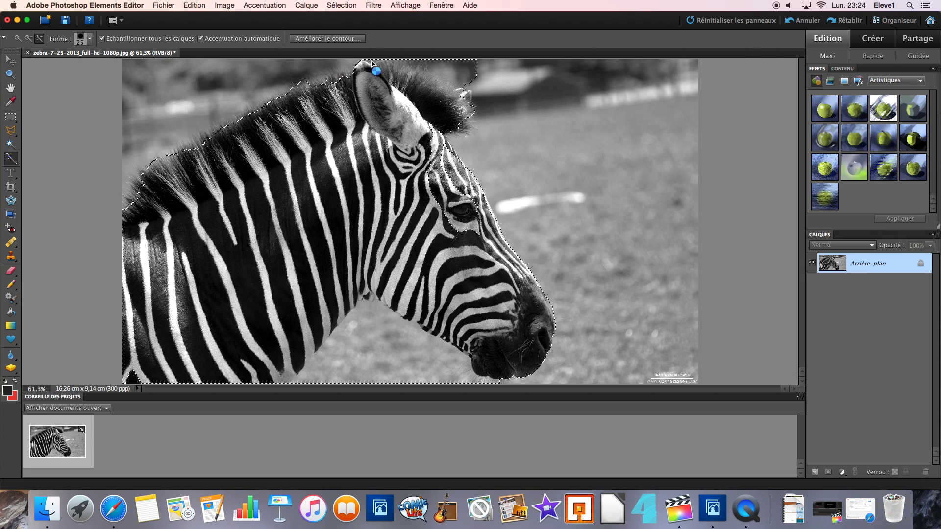
pyautogui.moveTo(437, 69); pyautogui.dragTo(369, 57)
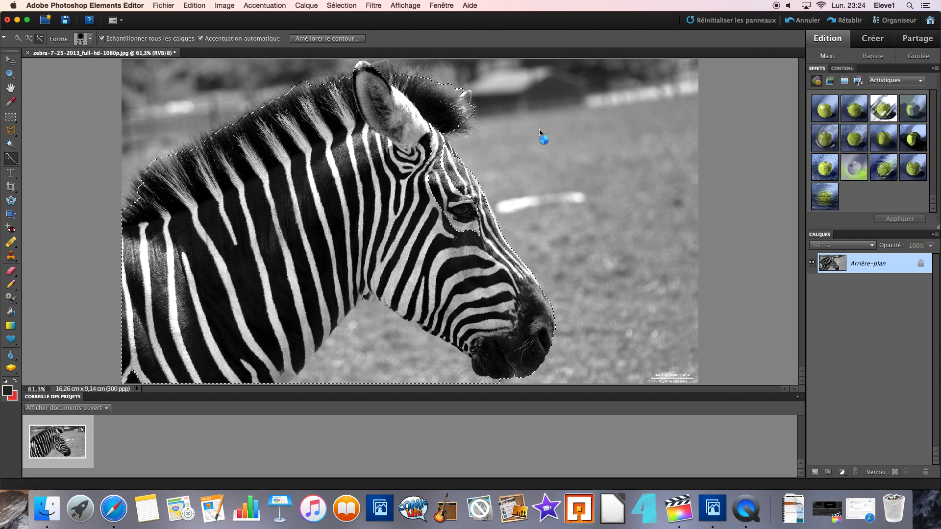
pyautogui.moveTo(316, 383)
pyautogui.mouseDown()
pyautogui.moveTo(345, 354)
pyautogui.moveTo(394, 364)
pyautogui.mouseUp()
pyautogui.press('v')
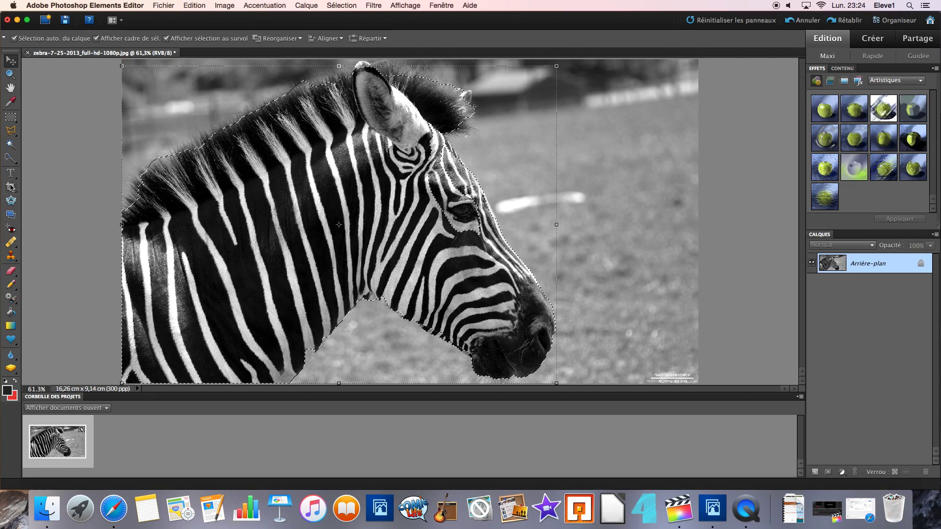
pyautogui.moveTo(340, 221)
pyautogui.mouseDown()
pyautogui.moveTo(478, 217)
pyautogui.moveTo(548, 242)
pyautogui.moveTo(330, 214)
pyautogui.moveTo(338, 226)
pyautogui.mouseUp()
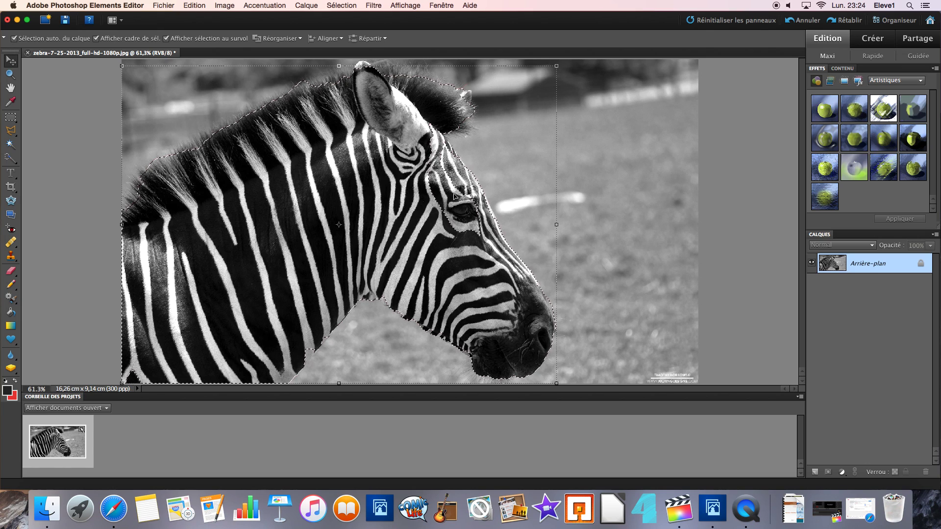
pyautogui.press('a')
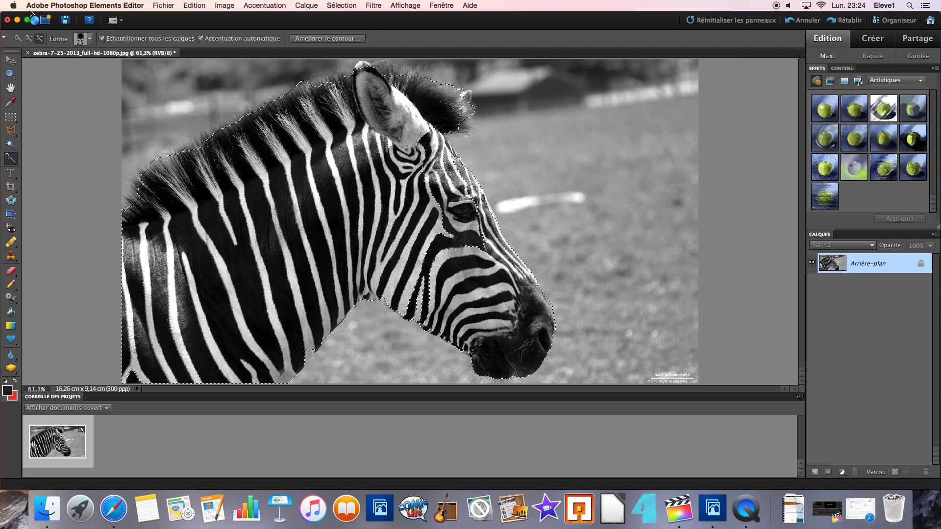
# - Add the missed areas around the zebra's cheek and eye to the Quick Selection, adjusting the brush size for the eye
pyautogui.click(29, 39)
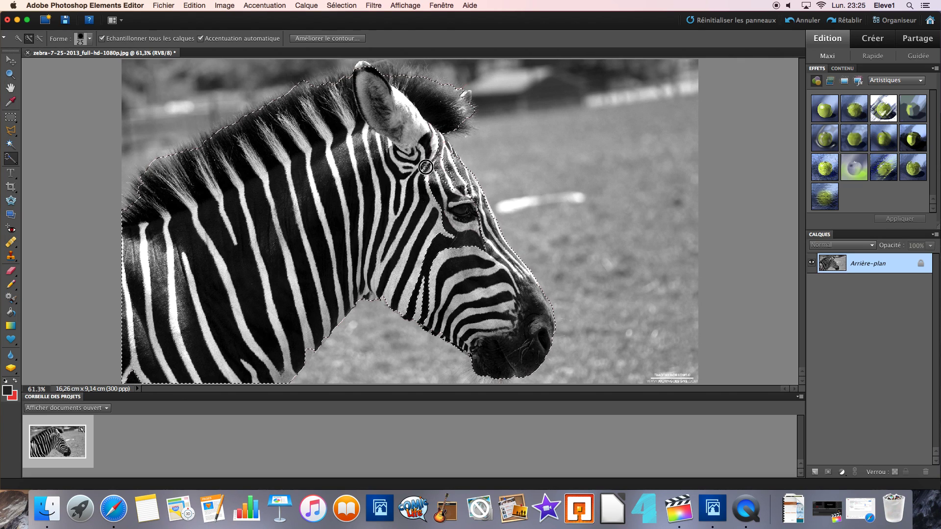
pyautogui.moveTo(437, 256)
pyautogui.mouseDown()
pyautogui.moveTo(421, 288)
pyautogui.moveTo(427, 310)
pyautogui.mouseUp()
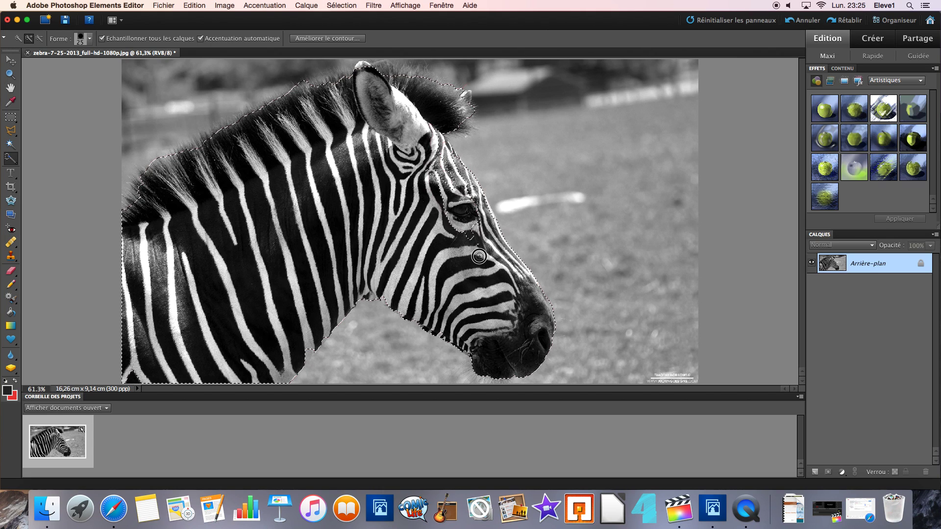
pyautogui.moveTo(449, 212)
pyautogui.mouseDown()
pyautogui.moveTo(476, 218)
pyautogui.moveTo(460, 206)
pyautogui.mouseUp()
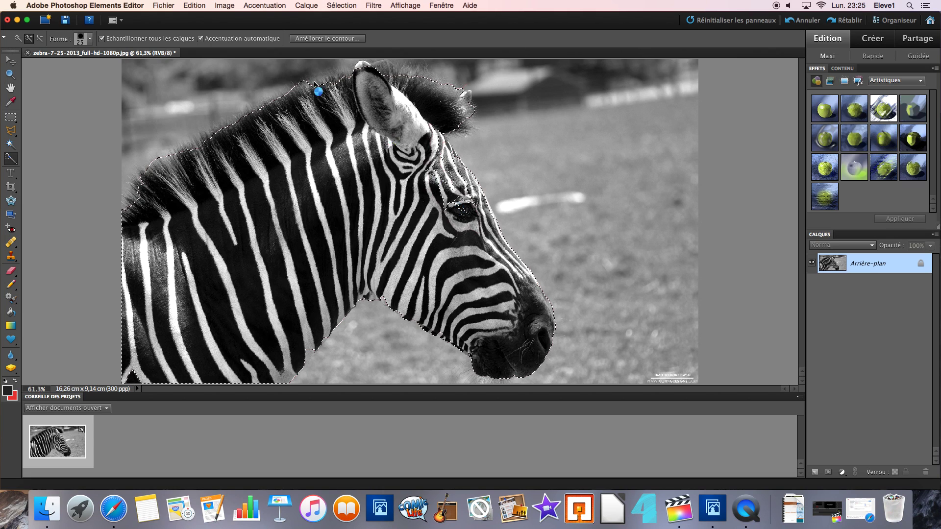
pyautogui.click(89, 40)
pyautogui.moveTo(40, 66); pyautogui.dragTo(51, 67)
pyautogui.moveTo(462, 217)
pyautogui.mouseDown()
pyautogui.moveTo(453, 173)
pyautogui.moveTo(439, 184)
pyautogui.mouseUp()
# - Remove the selected zebra from the background layer, undo the removal and clear the selection
pyautogui.click(10, 61)
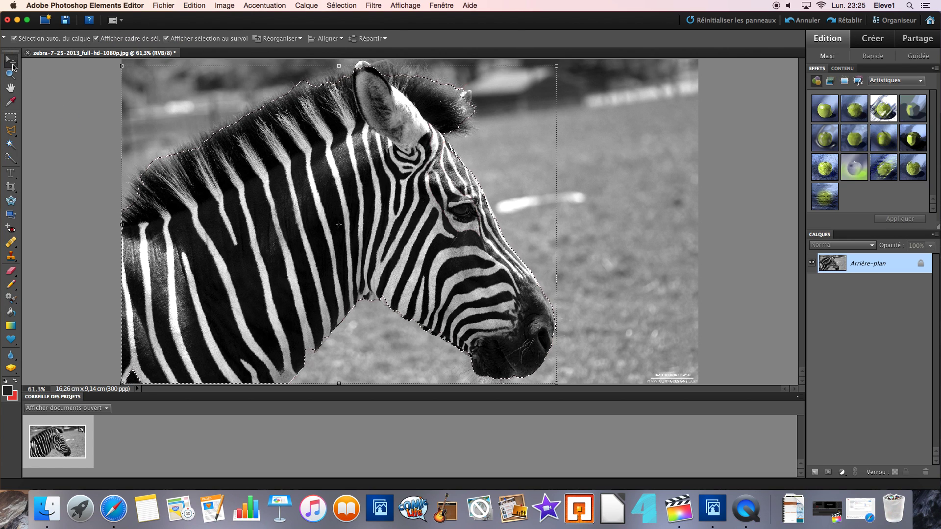
pyautogui.moveTo(282, 219); pyautogui.dragTo(308, 241)
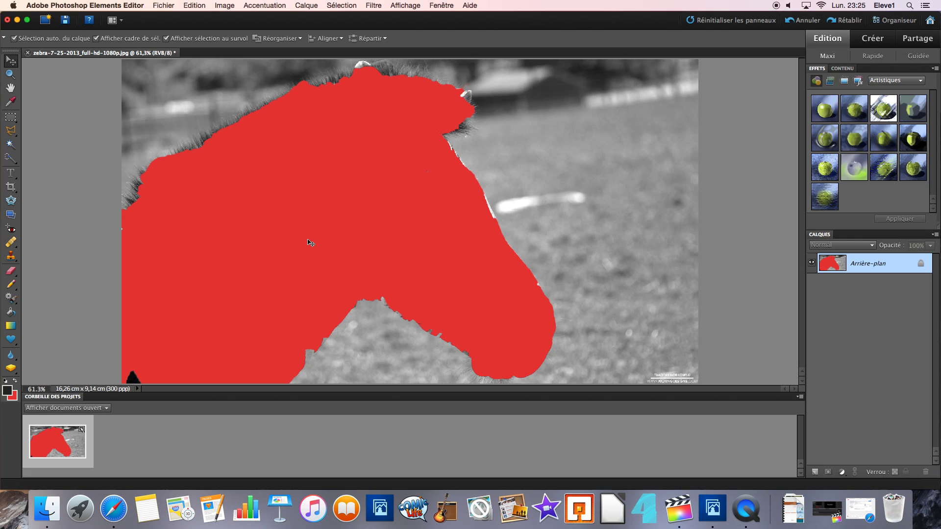
pyautogui.press('super+z')
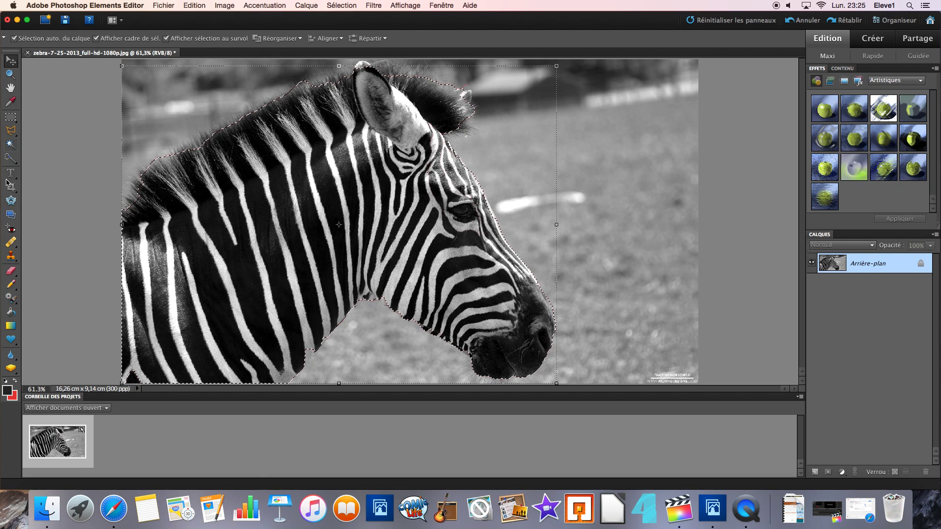
pyautogui.click(10, 158)
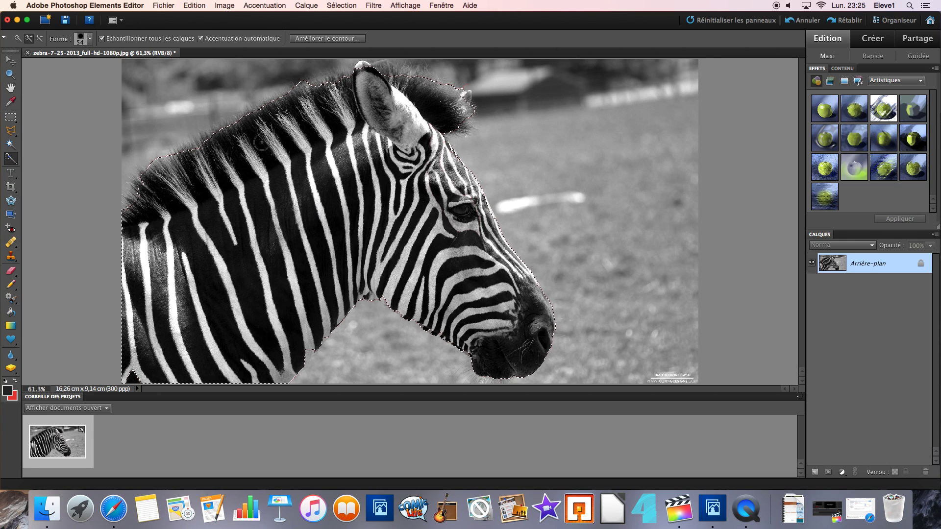
pyautogui.press('super+d')
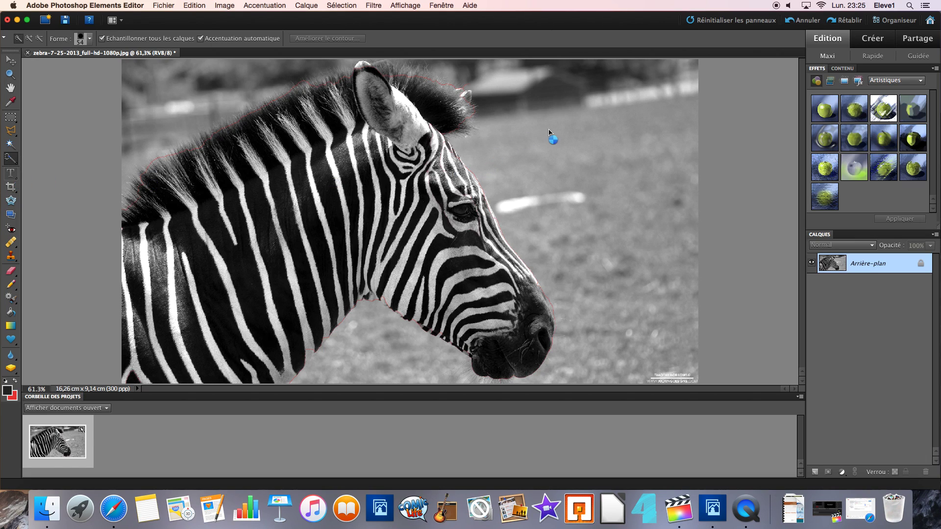
# - Add three lines of random letters as red 18 pt text over the background in front of the zebra's forehead
pyautogui.press('t')
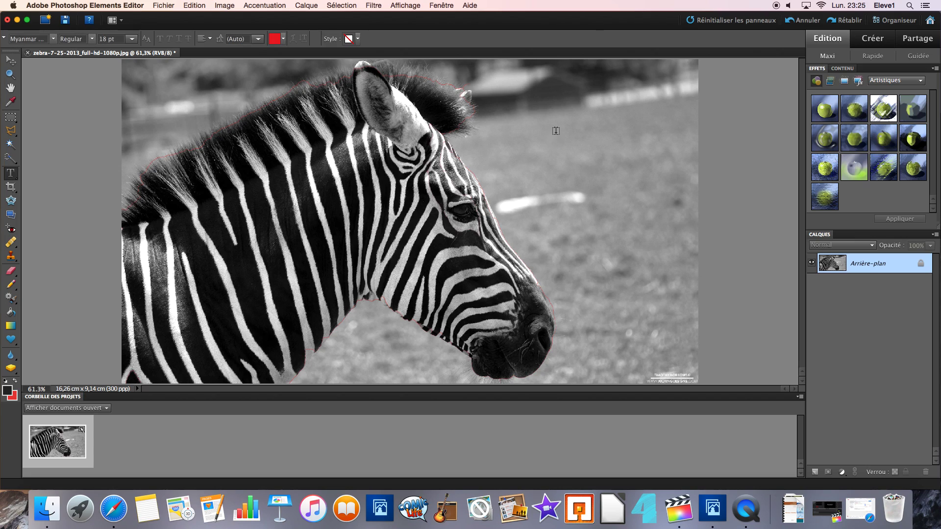
pyautogui.click(556, 130)
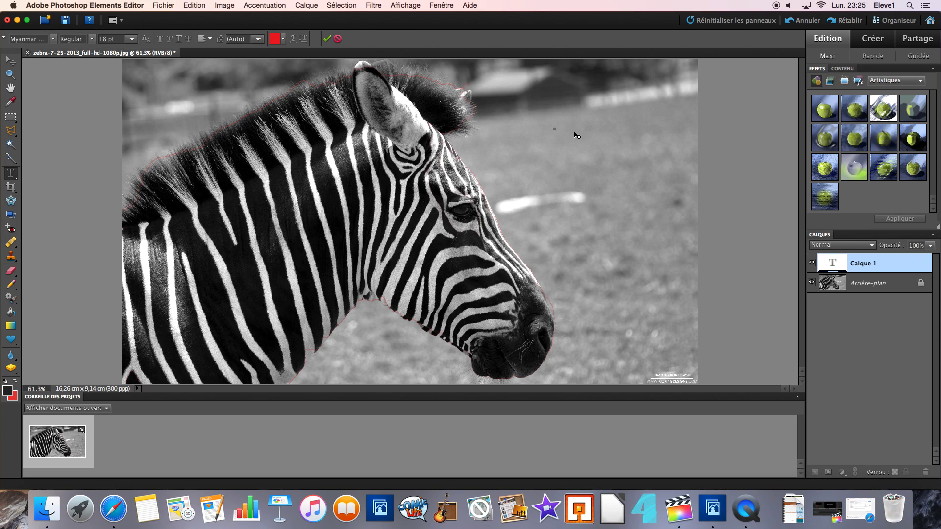
pyautogui.write('inisdnnfinininii ')
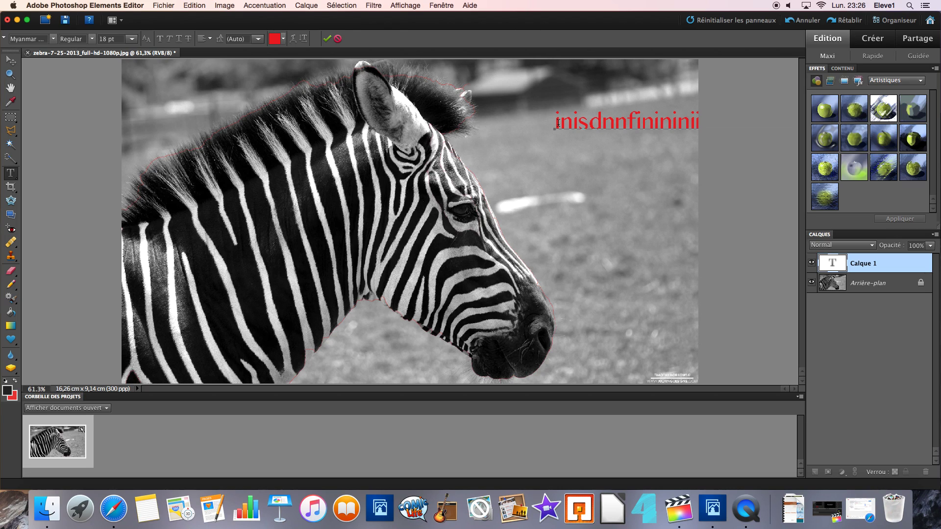
pyautogui.write('voifjviofjvifjvi')
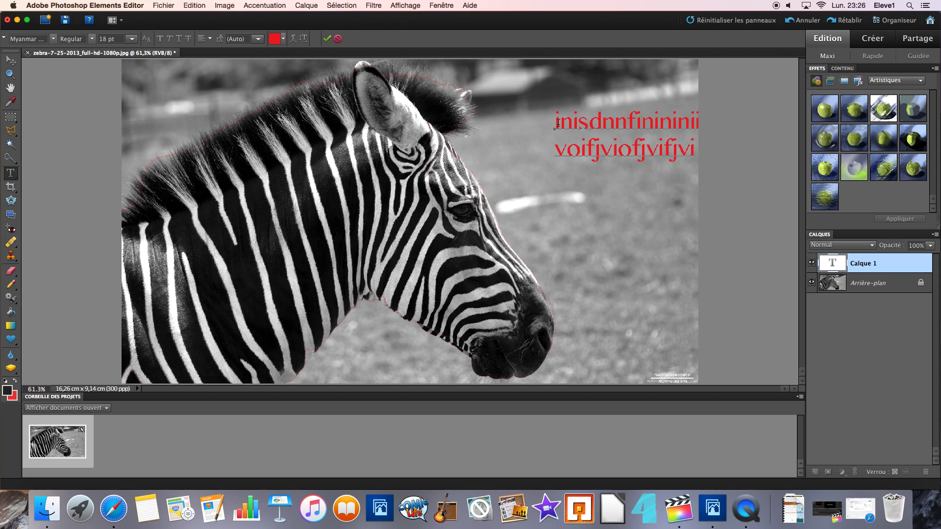
pyautogui.press('Return')
pyautogui.write('vijivjiufdjveiuv')
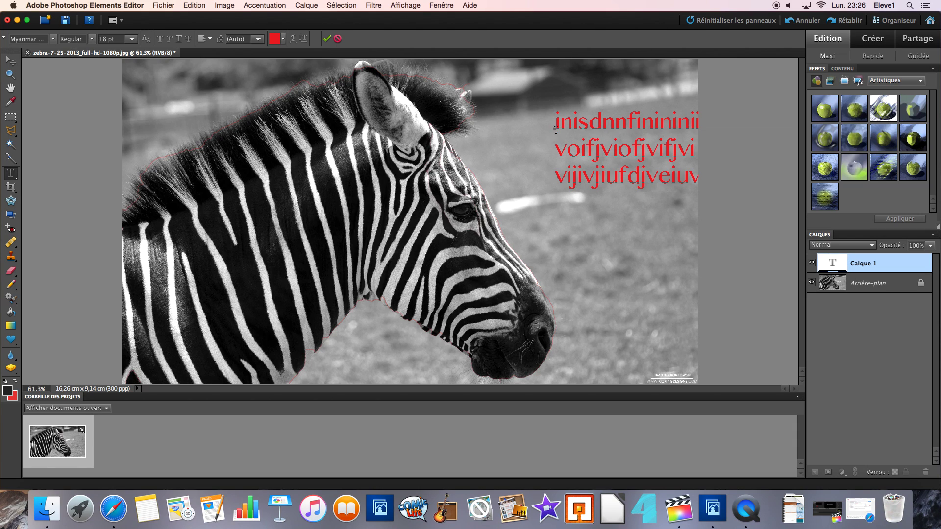
# - Set all three text lines to 30 pt in the Oriya MN font
pyautogui.moveTo(557, 118); pyautogui.dragTo(699, 179)
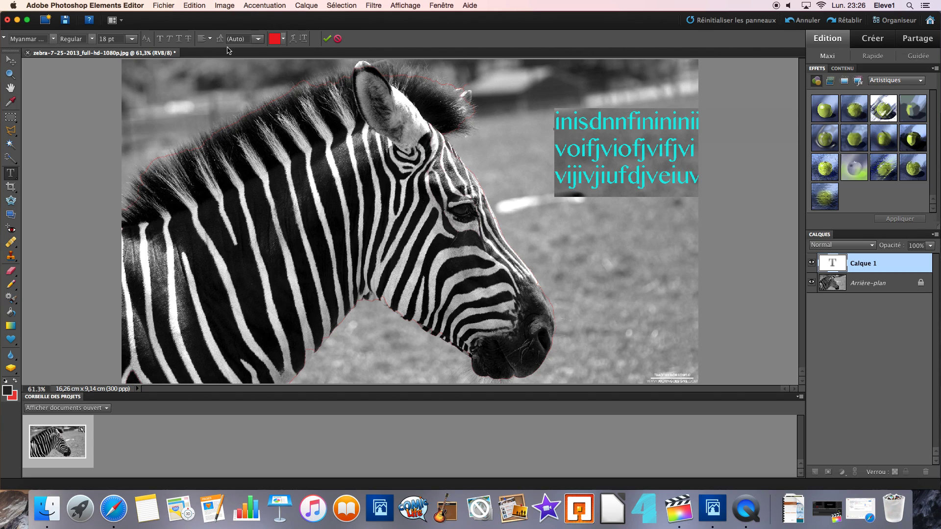
pyautogui.click(132, 42)
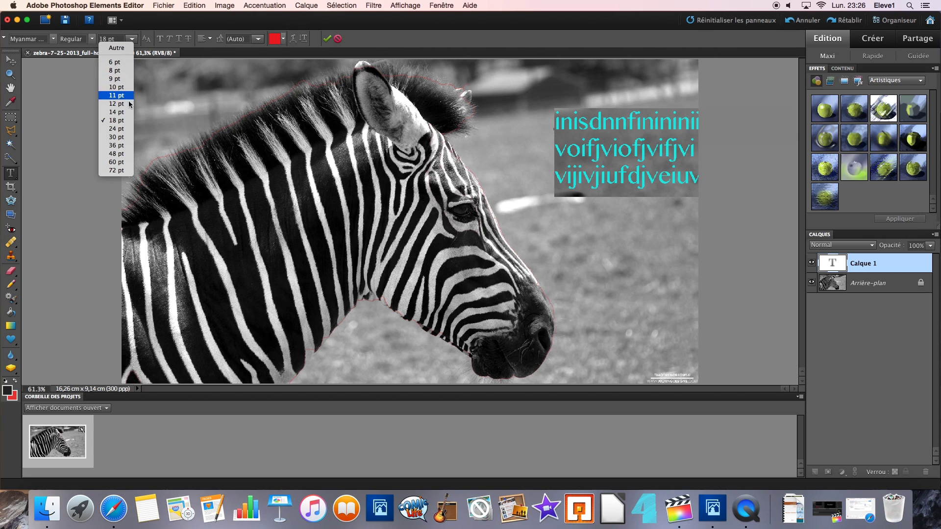
pyautogui.click(126, 139)
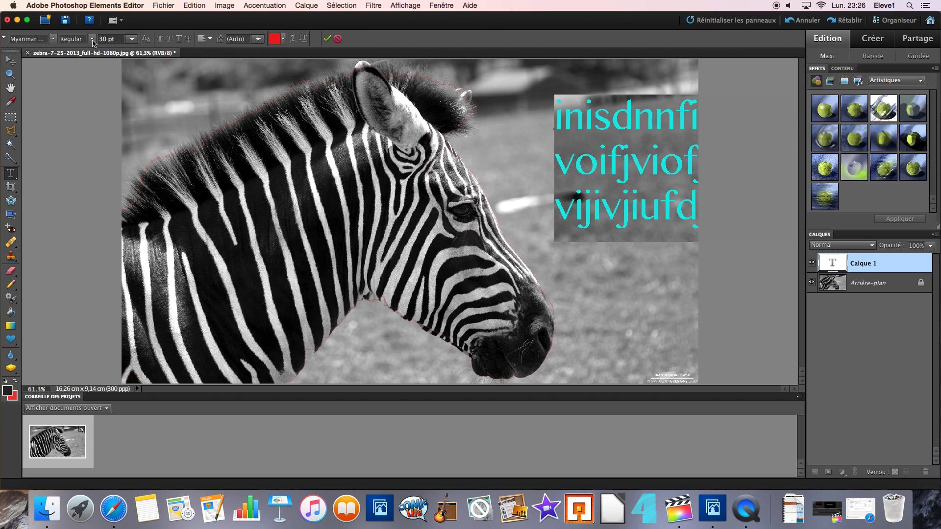
pyautogui.click(53, 38)
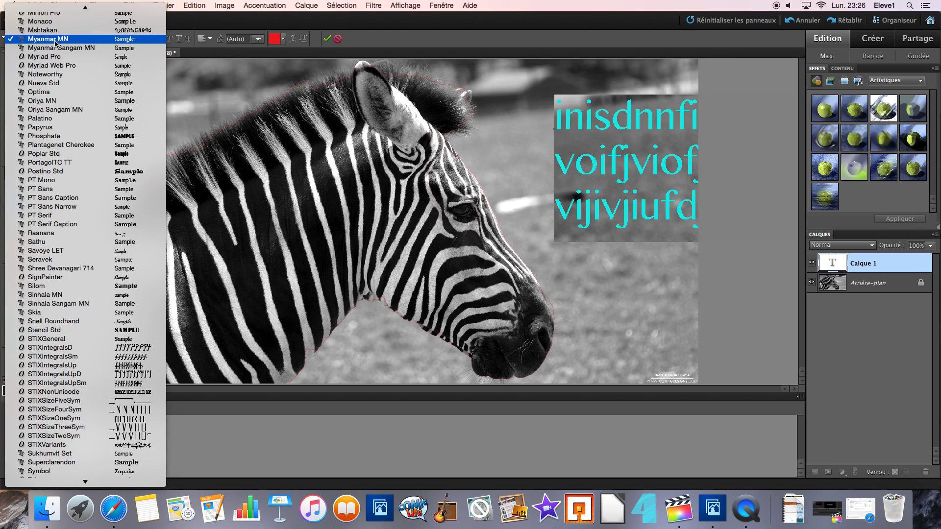
pyautogui.click(58, 96)
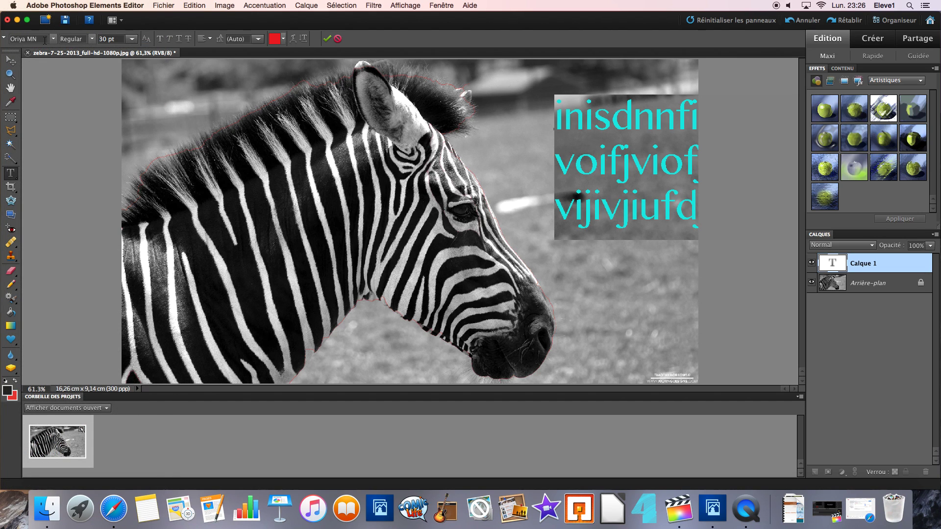
# - Try the bold, italic, underline and strikethrough styles on the selected text, switching each one off again
pyautogui.click(161, 44)
pyautogui.click(162, 43)
pyautogui.click(169, 43)
pyautogui.click(170, 43)
pyautogui.click(179, 43)
pyautogui.click(188, 43)
pyautogui.click(189, 43)
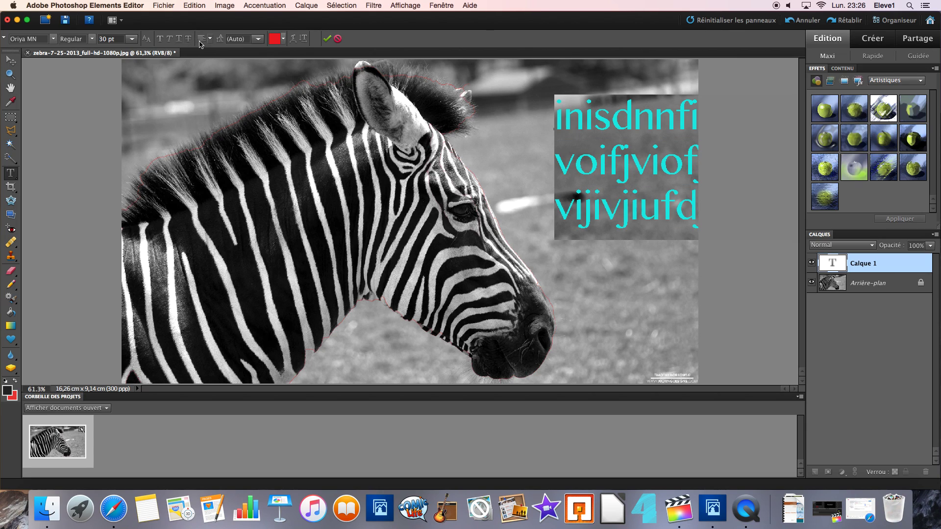
# - Colour the text light yellow, commit it and undo the whole text layer
pyautogui.click(283, 39)
pyautogui.click(268, 63)
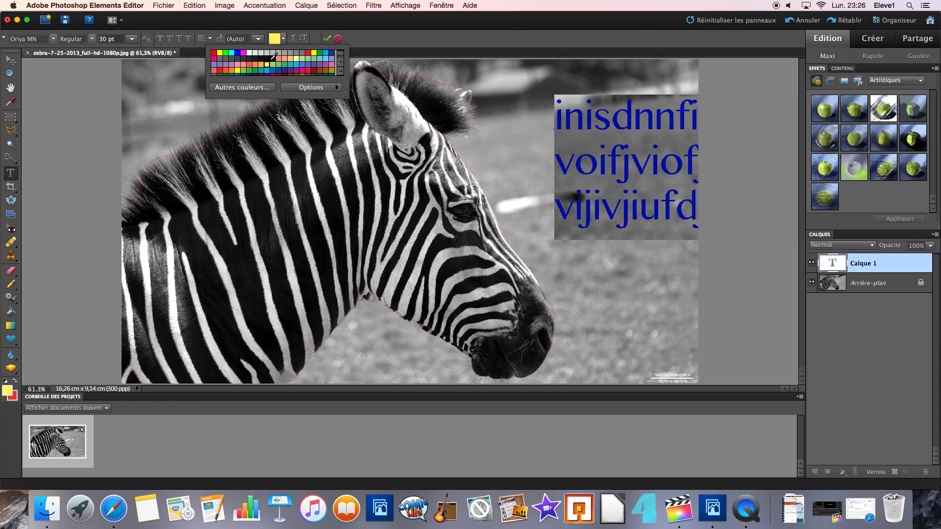
pyautogui.click(371, 44)
pyautogui.click(327, 38)
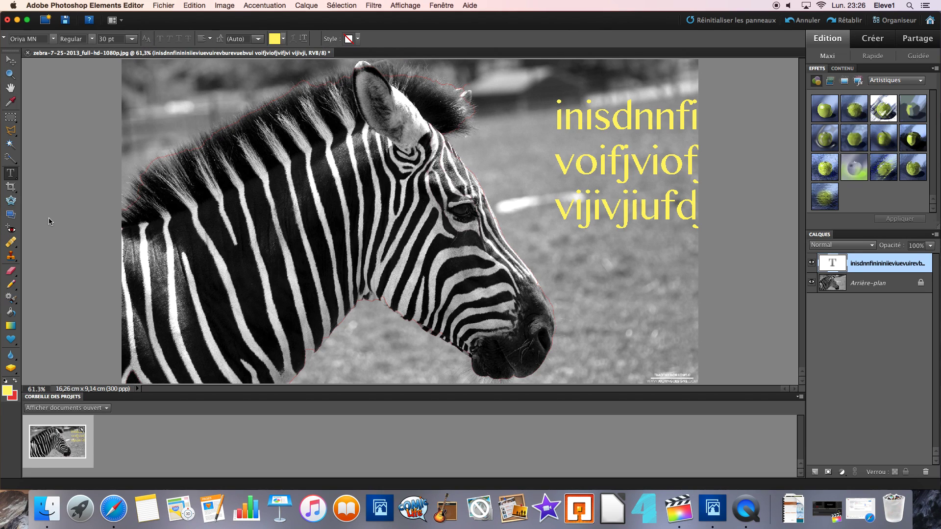
pyautogui.press('super+z')
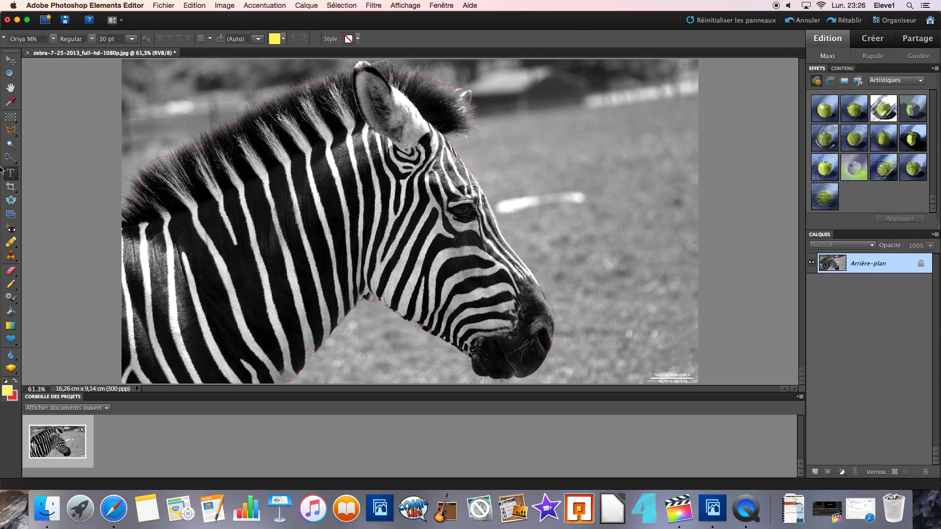
# - Crop the photo around the zebra's head to about 6.4 × 9.1 cm without a fixed ratio, and undo the crop
pyautogui.click(14, 189)
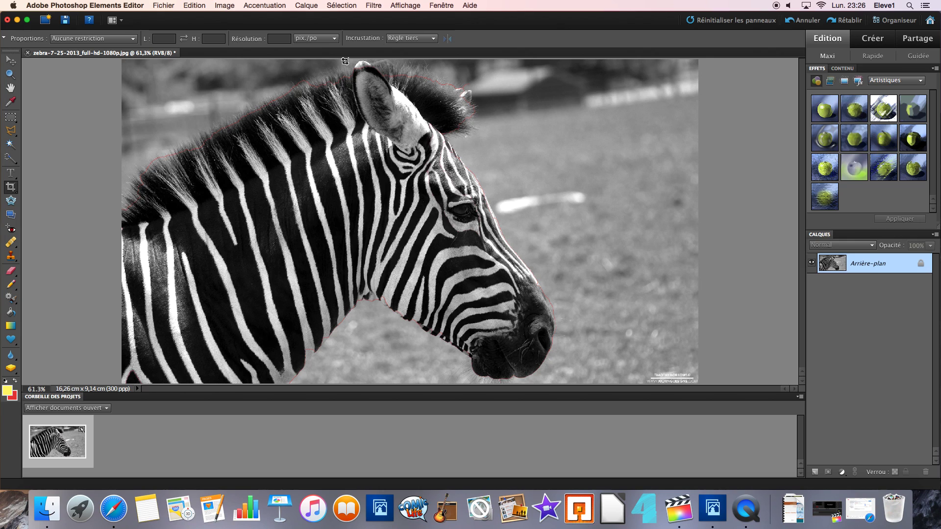
pyautogui.moveTo(341, 60); pyautogui.dragTo(569, 382)
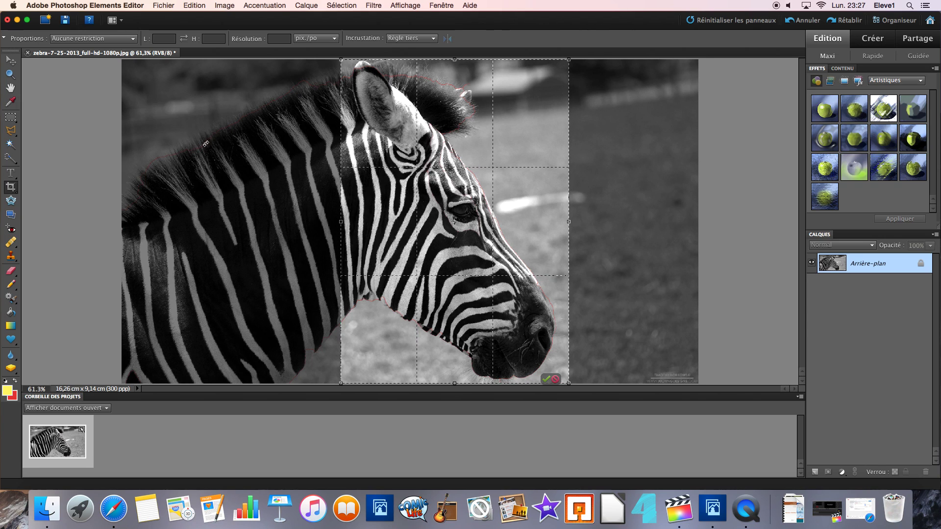
pyautogui.click(547, 385)
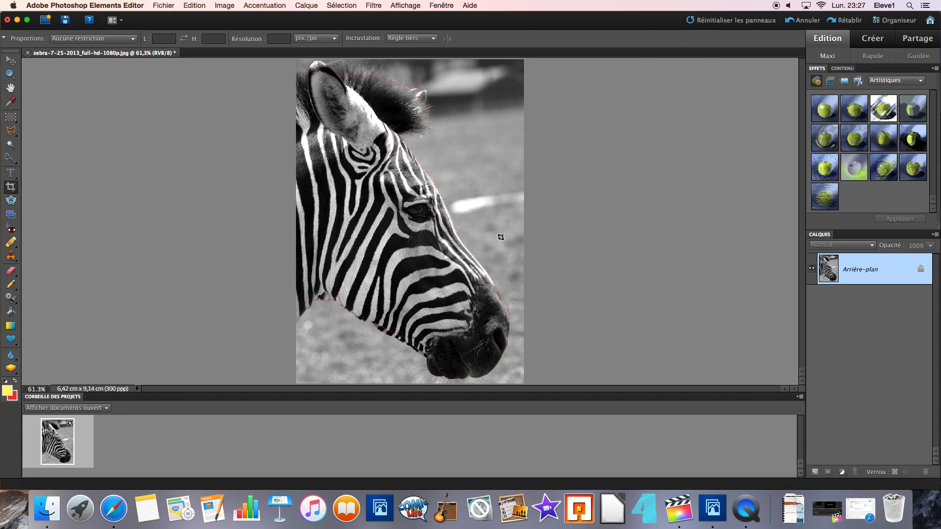
pyautogui.press('super+z')
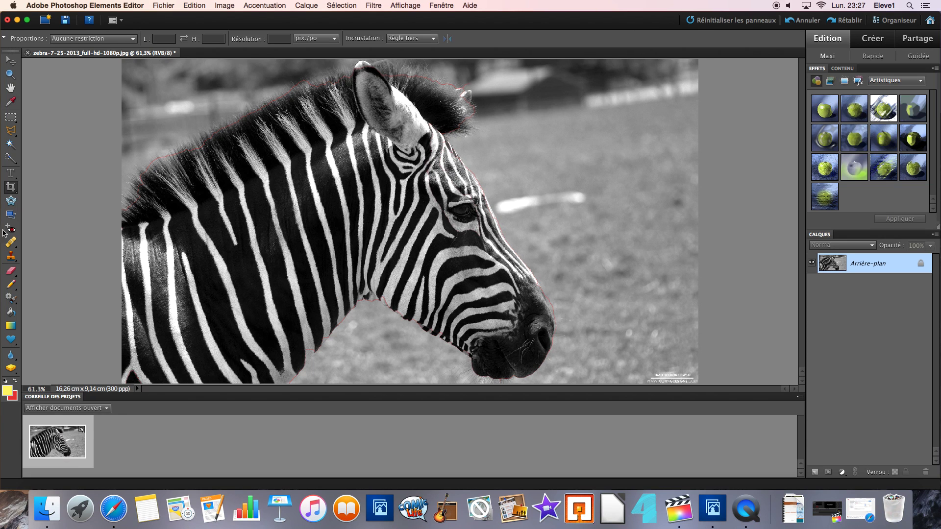
# - Cut the photo to a paw-print shape with the Cookie Cutter in front of the zebra's forehead, and undo the cut
pyautogui.click(11, 200)
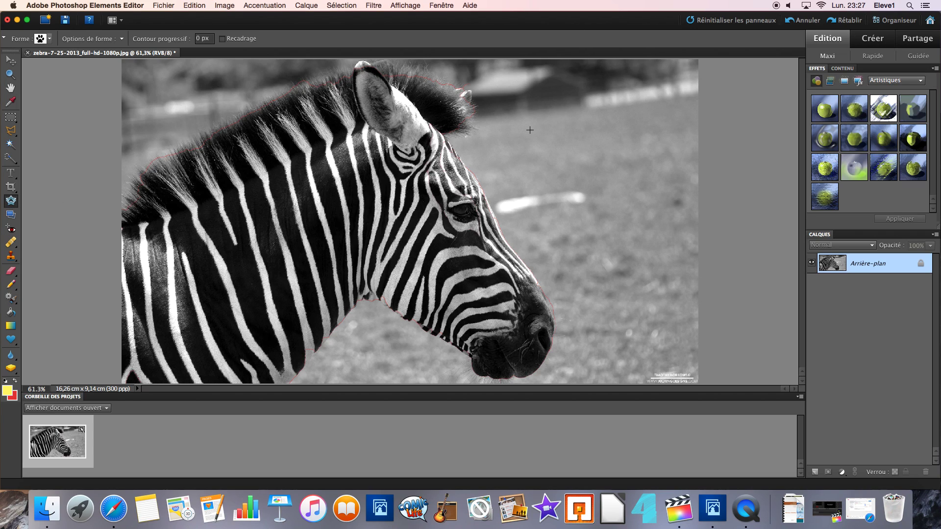
pyautogui.moveTo(537, 123); pyautogui.dragTo(626, 197)
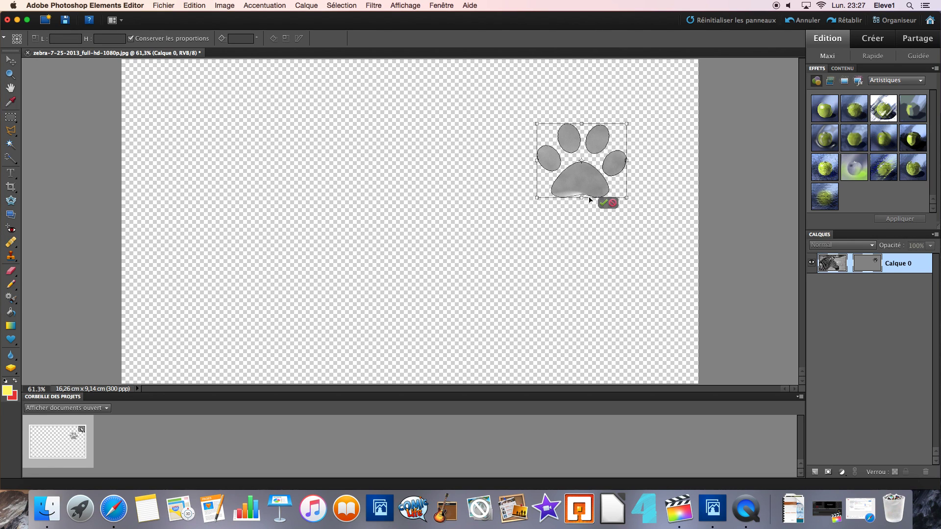
pyautogui.click(601, 204)
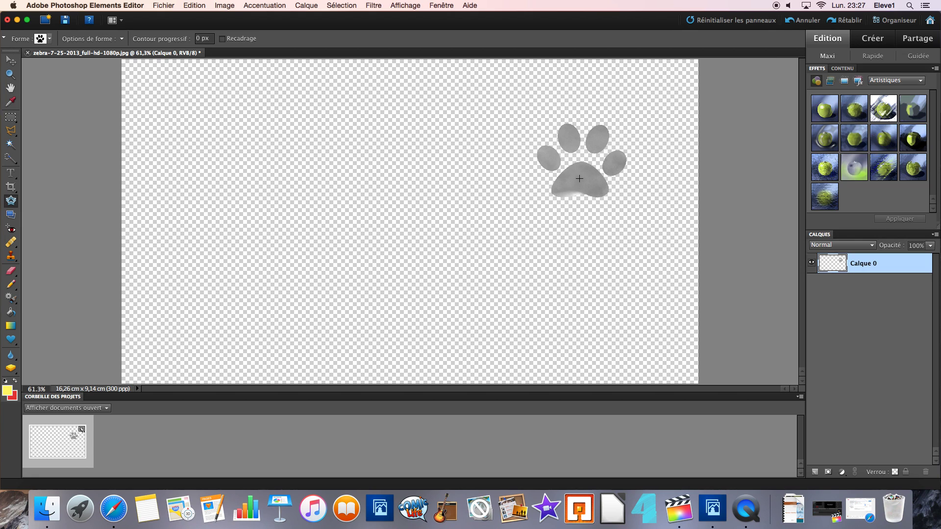
pyautogui.press('super+z')
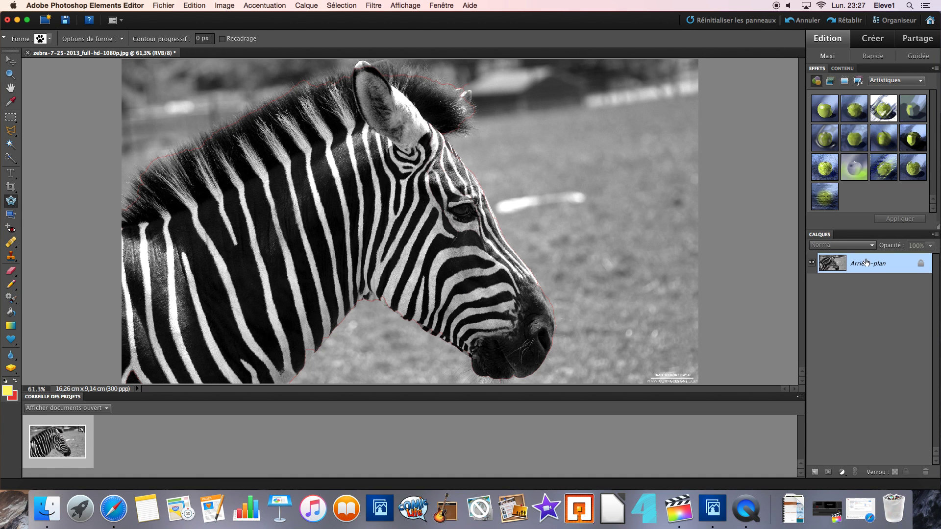
# - Duplicate the Arrière-plan layer under the name Arrière-plan copie
pyautogui.rightClick(866, 262)
pyautogui.click(868, 276)
pyautogui.click(570, 166)
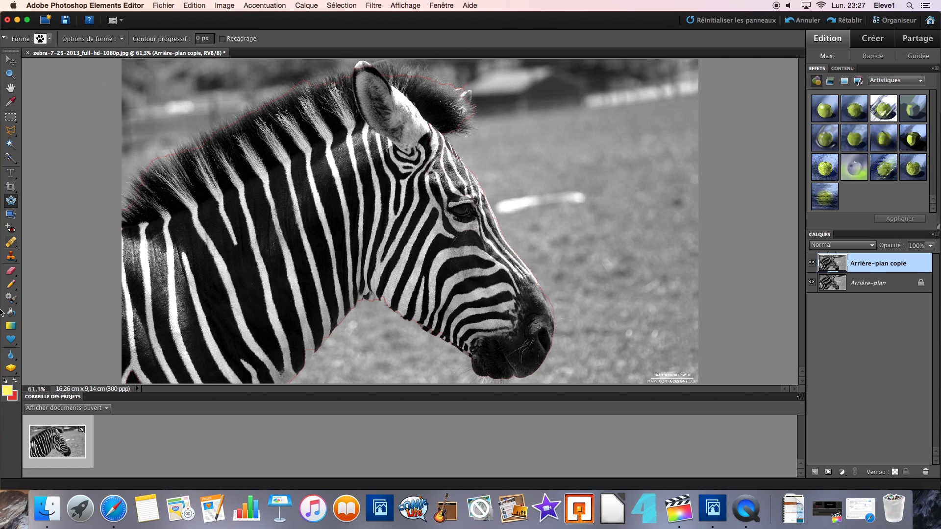
# - Cut the Arrière-plan copie layer to a paw print in front of the zebra's forehead and hide the Arrière-plan layer
pyautogui.moveTo(560, 109); pyautogui.dragTo(658, 196)
pyautogui.click(635, 202)
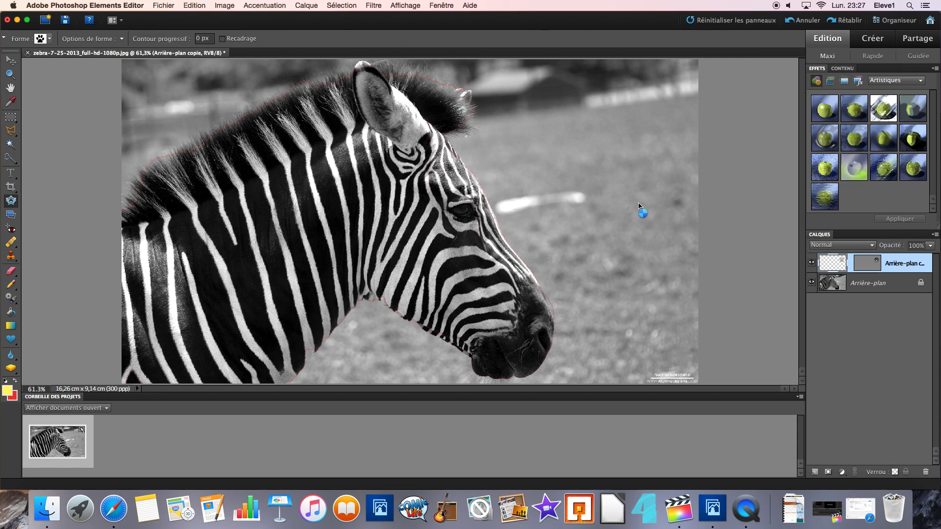
pyautogui.click(826, 289)
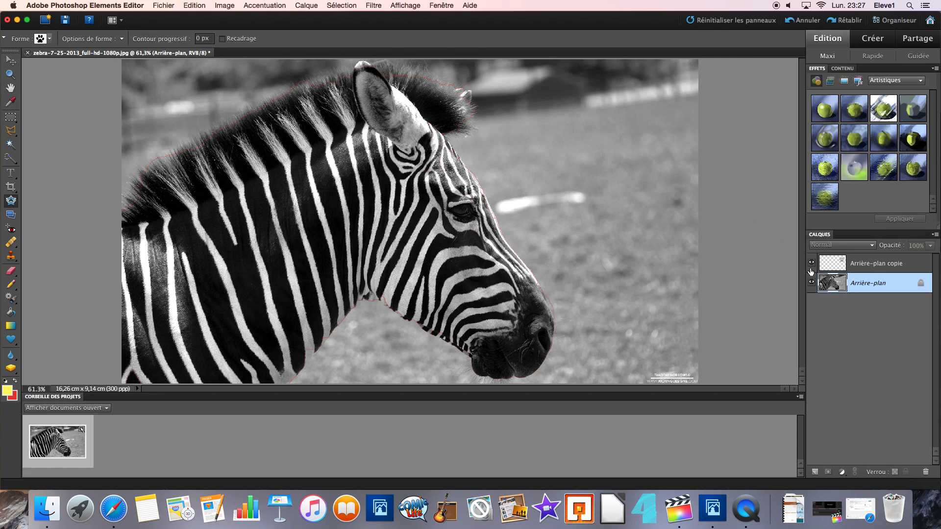
pyautogui.click(835, 268)
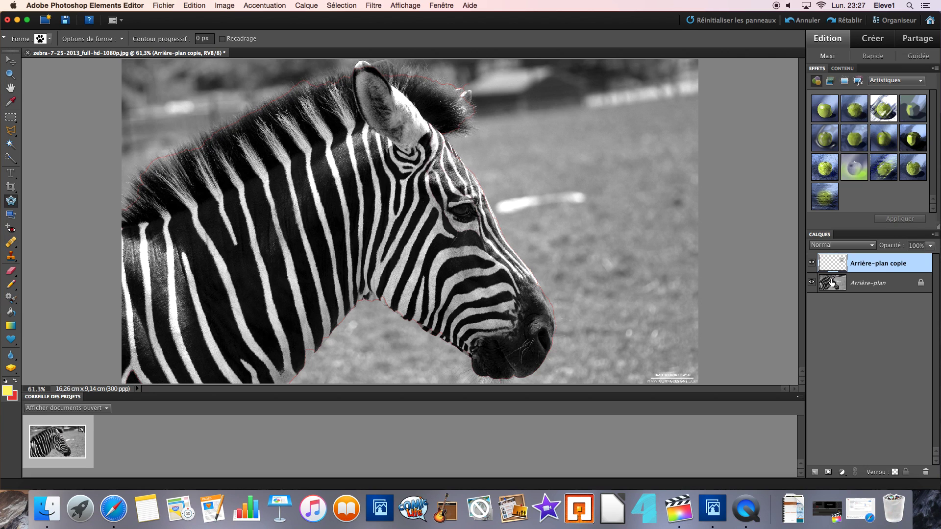
pyautogui.click(811, 282)
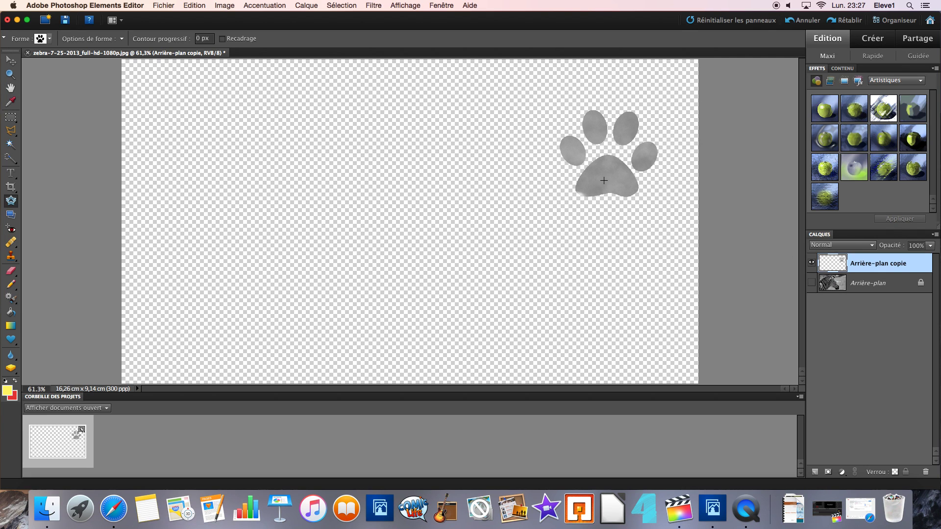
# - Show the Arrière-plan layer again and place further Cookie Cutter paw prints on the Arrière-plan copie layer in front of the zebra's forehead
pyautogui.click(811, 282)
pyautogui.moveTo(563, 141); pyautogui.dragTo(671, 219)
pyautogui.click(552, 154)
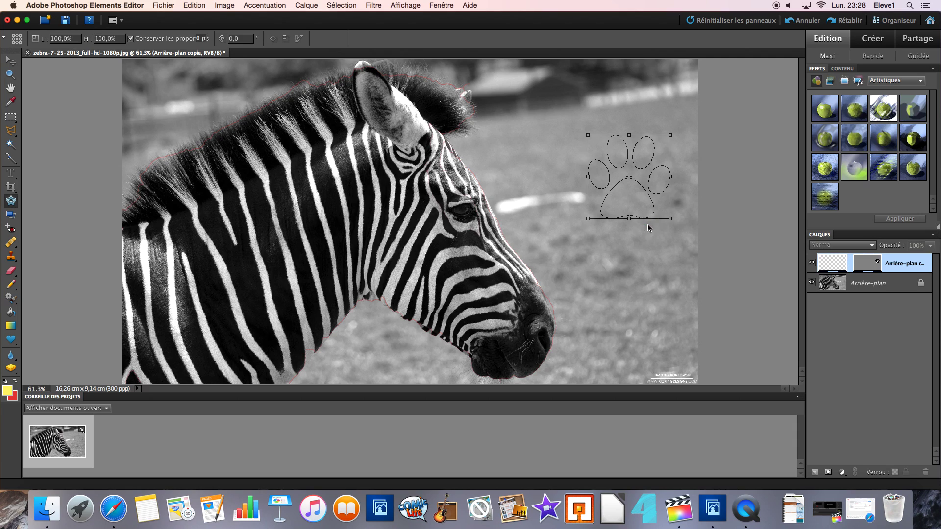
pyautogui.click(646, 225)
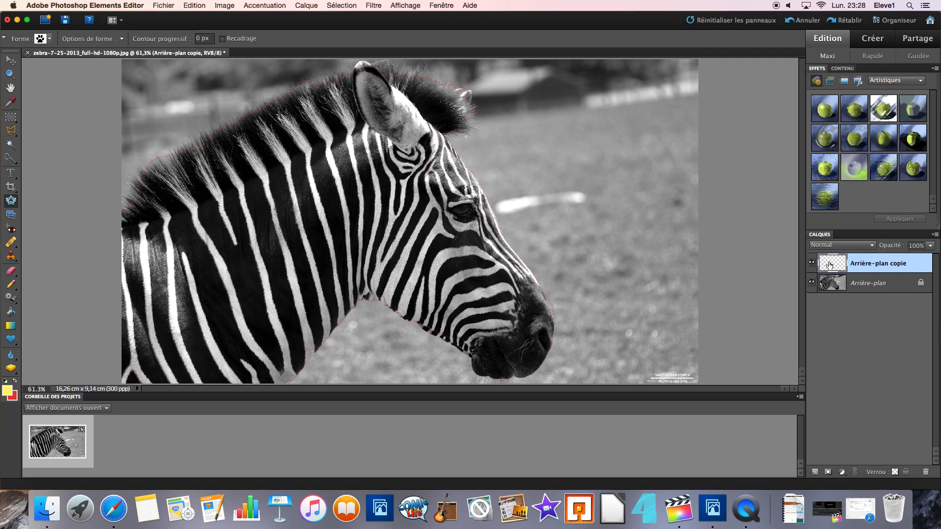
pyautogui.moveTo(567, 145); pyautogui.dragTo(650, 230)
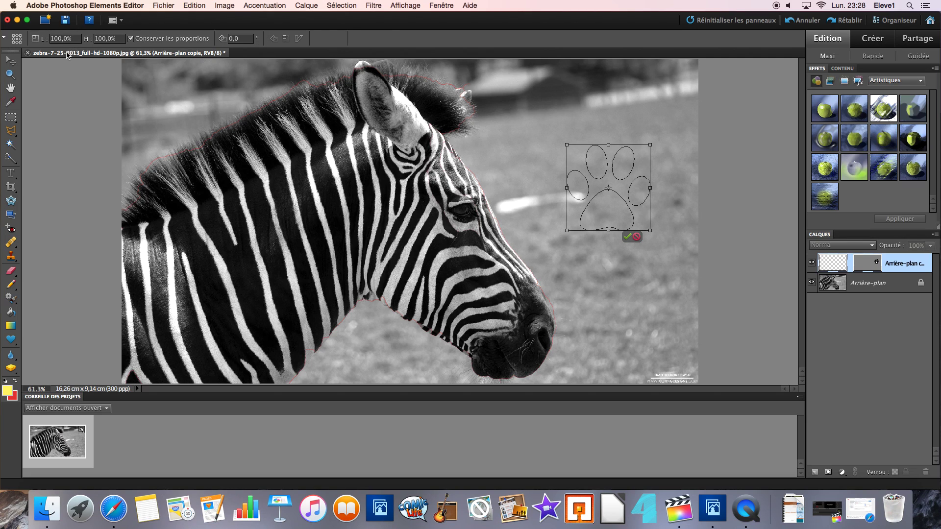
# - Fill the Arrière-plan copie layer with the yellow foreground colour using the Paint Bucket, and undo the fill
pyautogui.click(7, 391)
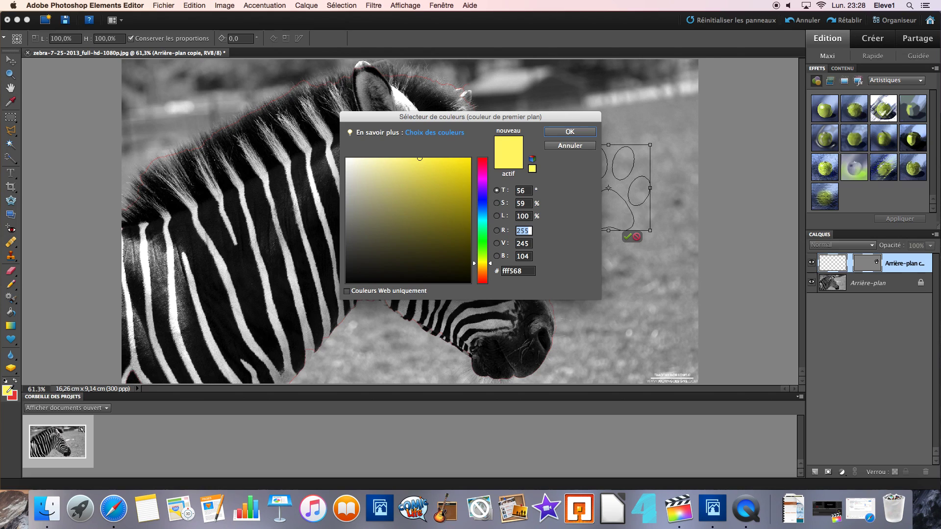
pyautogui.click(576, 132)
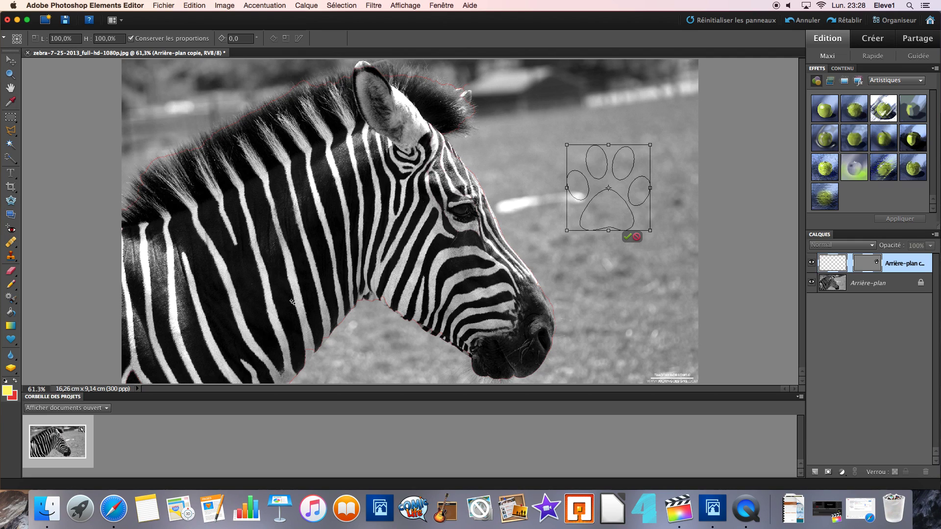
pyautogui.click(10, 311)
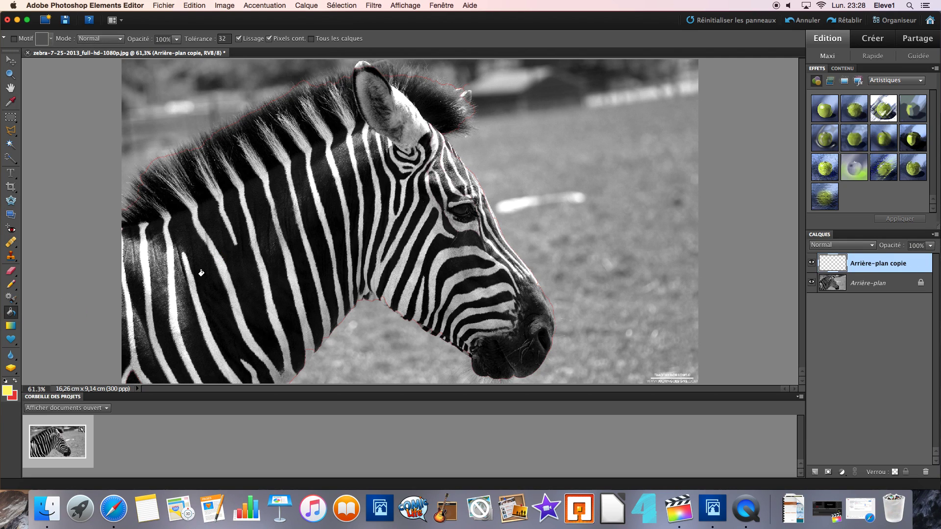
pyautogui.click(600, 169)
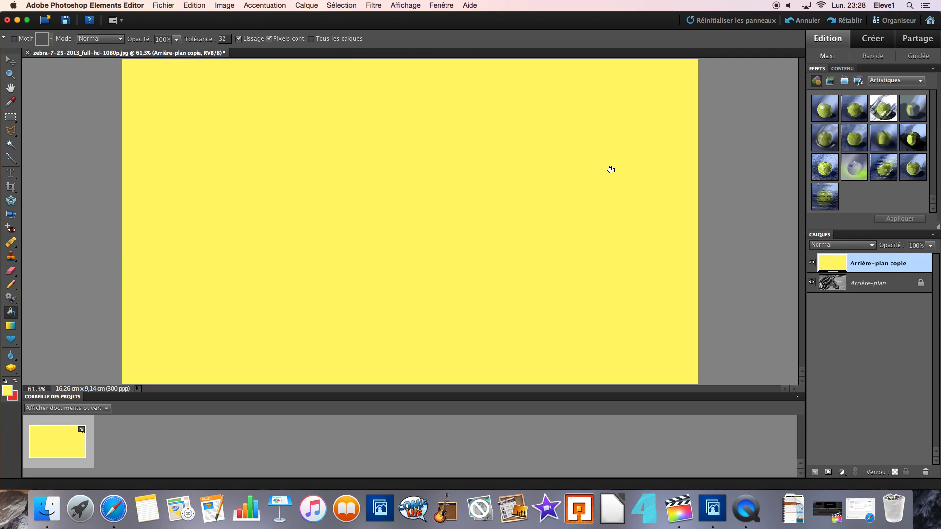
pyautogui.press('super+z')
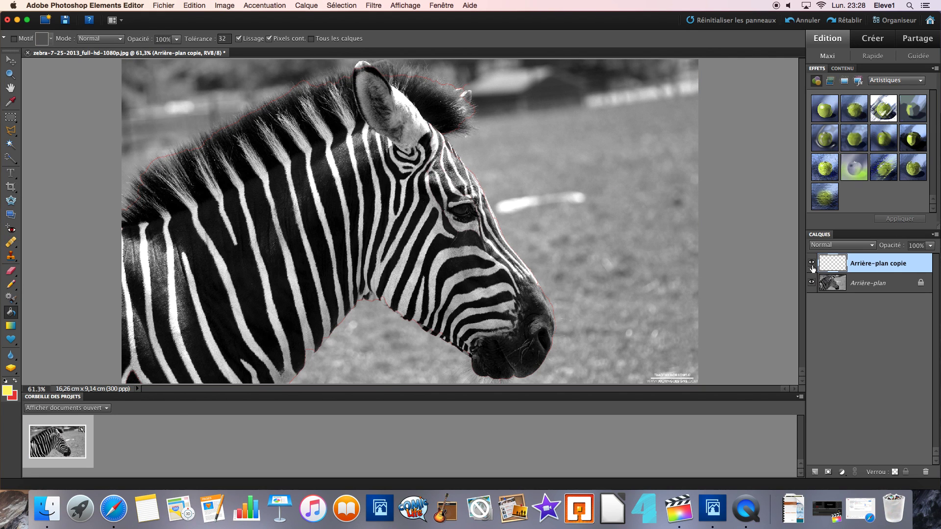
pyautogui.click(13, 202)
pyautogui.moveTo(263, 190); pyautogui.dragTo(361, 284)
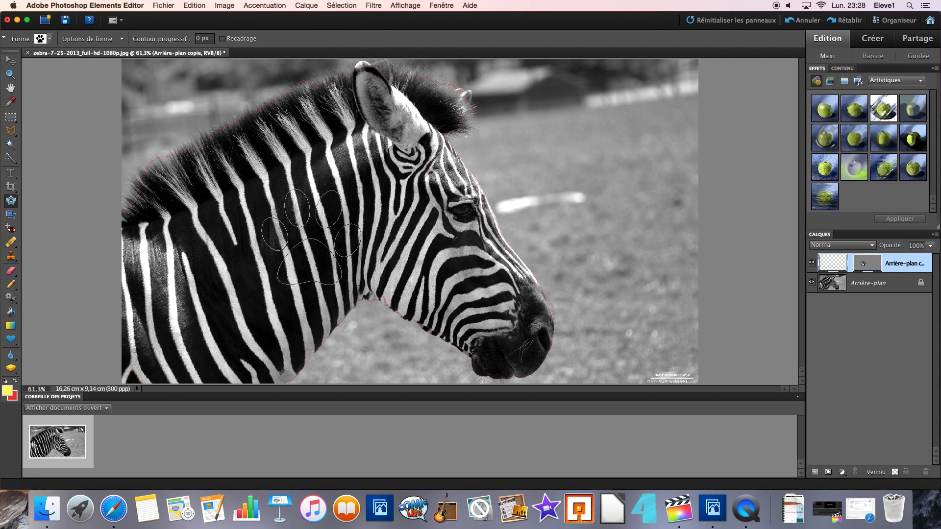
pyautogui.press('Escape')
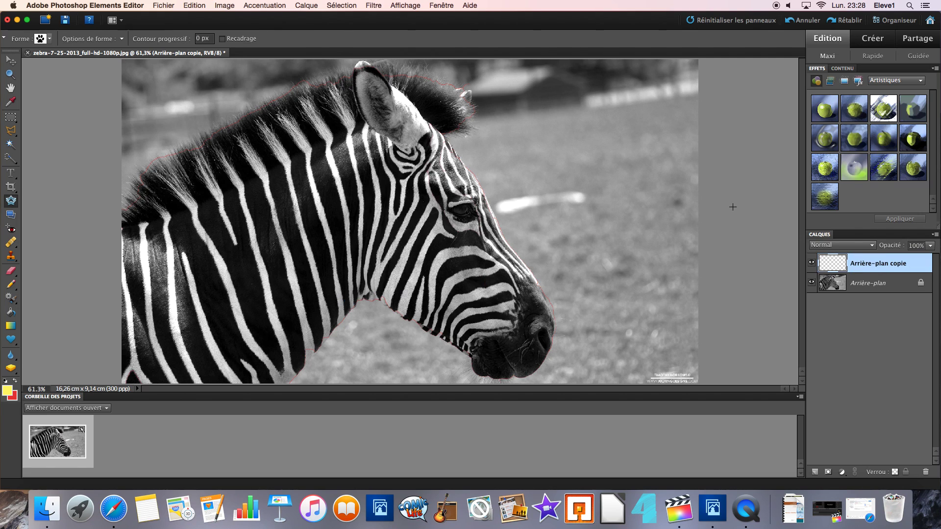
# - Check the Arrière-plan copie layer with the Arrière-plan layer hidden, restore the latter's visibility, and delete Arrière-plan copie
pyautogui.click(812, 283)
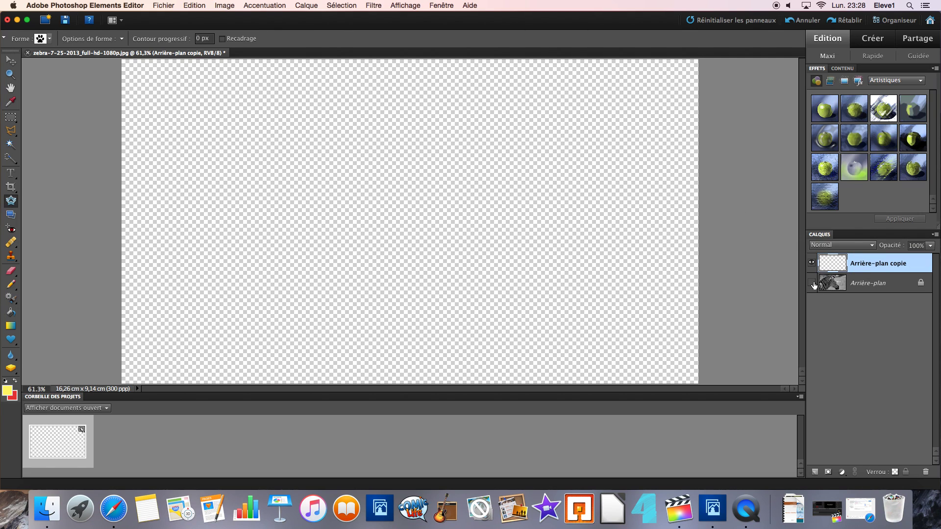
pyautogui.click(811, 283)
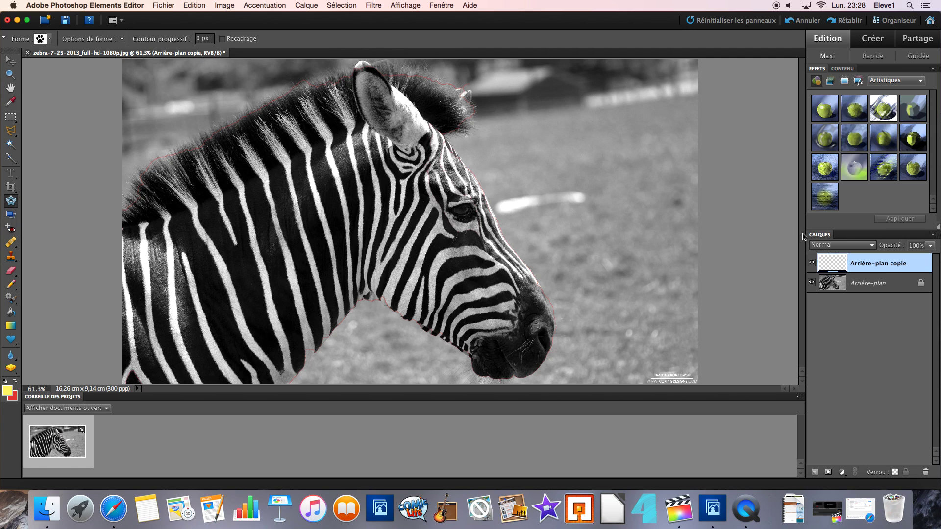
pyautogui.rightClick(835, 264)
pyautogui.click(858, 294)
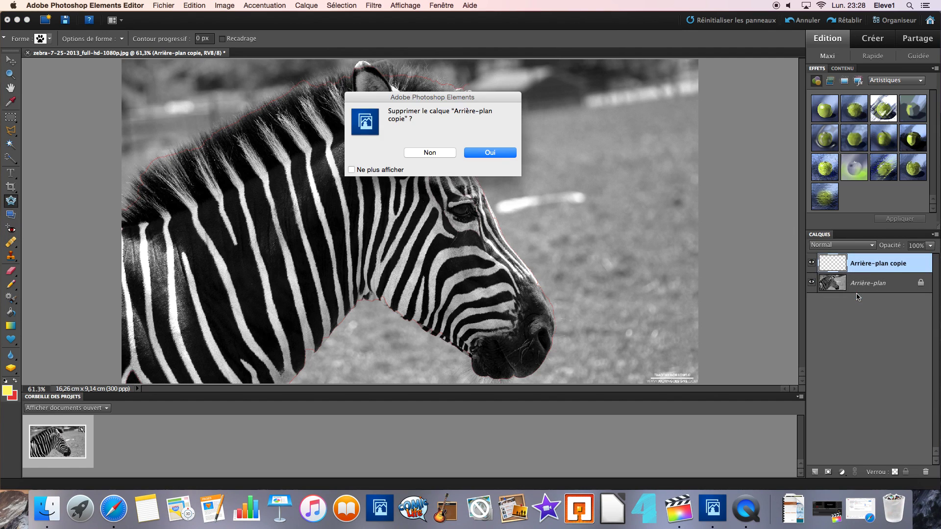
pyautogui.click(485, 153)
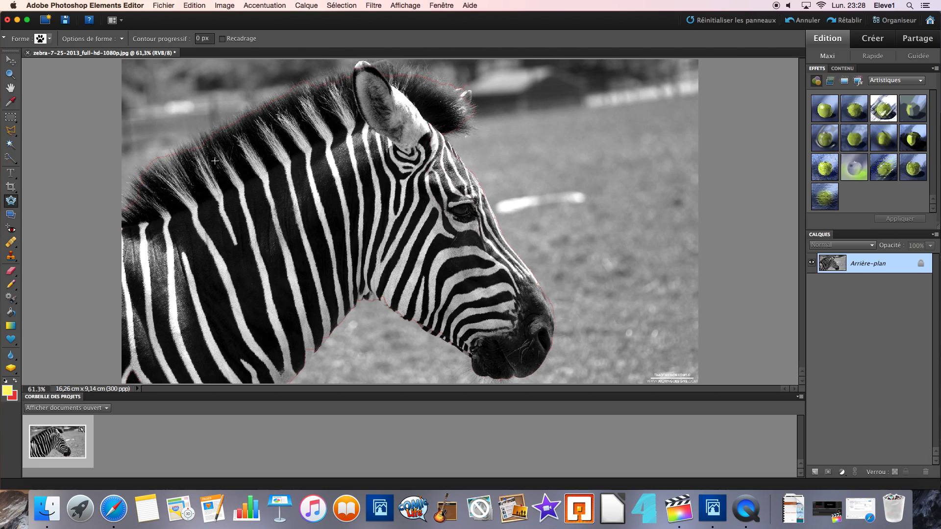
# - Straighten the photo along slanted lines across the zebra with the canvas resized to fit, and undo the rotations
pyautogui.click(14, 217)
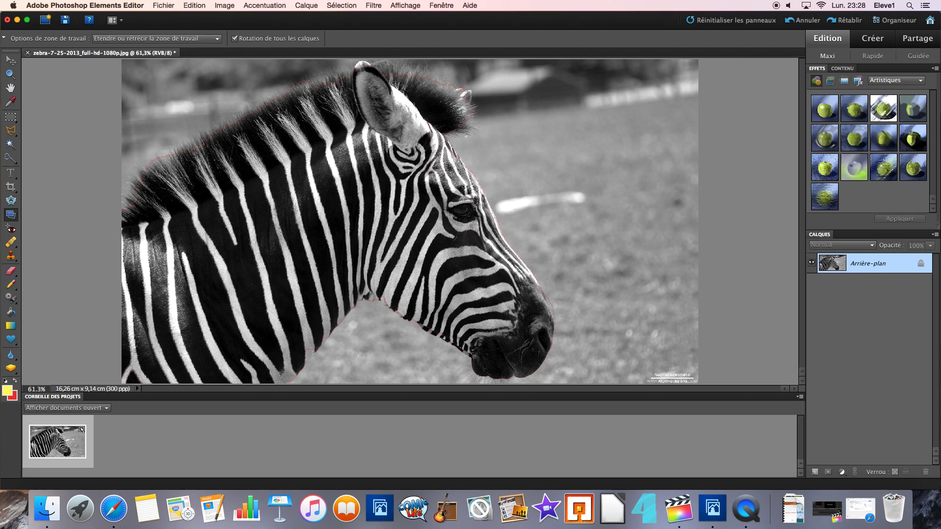
pyautogui.moveTo(164, 228)
pyautogui.mouseDown()
pyautogui.moveTo(385, 220)
pyautogui.moveTo(394, 169)
pyautogui.mouseUp()
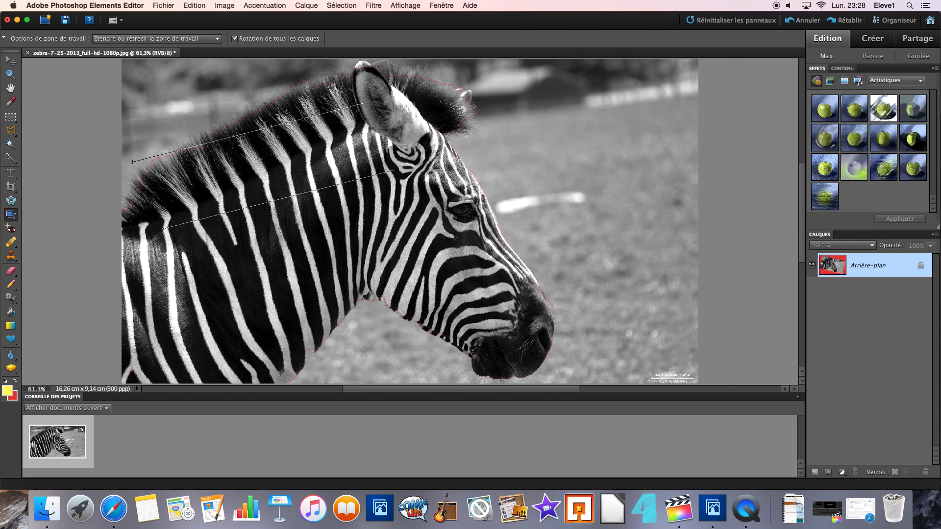
pyautogui.moveTo(309, 198); pyautogui.dragTo(415, 309)
pyautogui.moveTo(454, 171)
pyautogui.mouseDown()
pyautogui.moveTo(607, 105)
pyautogui.moveTo(648, 257)
pyautogui.mouseUp()
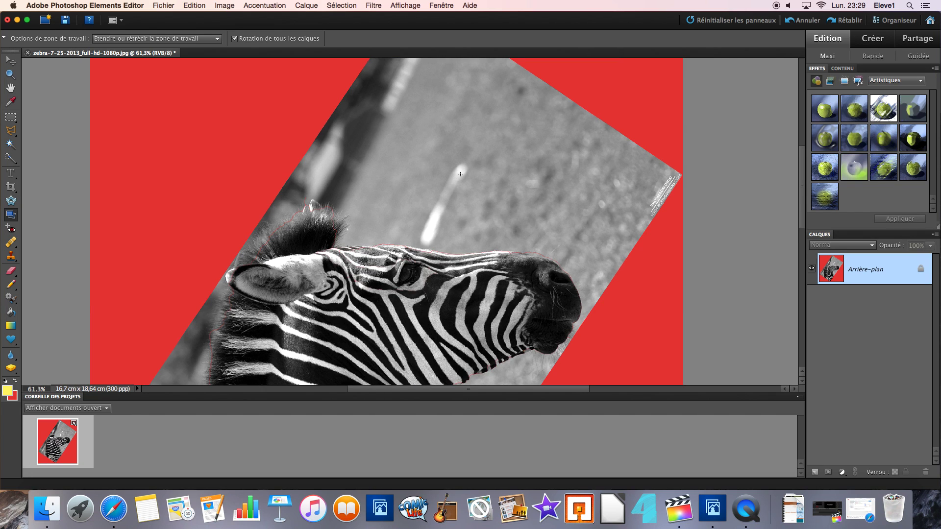
pyautogui.press('super+z')
pyautogui.press('super+z')
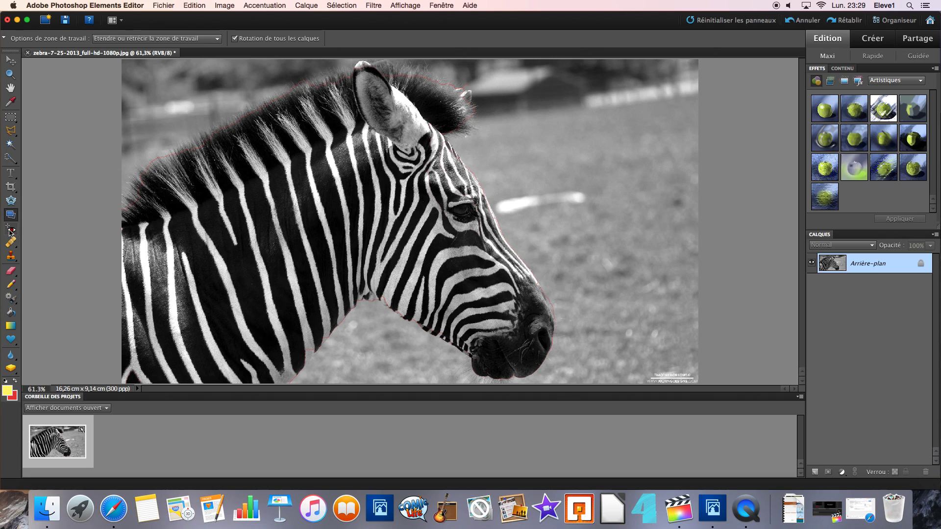
# - Present the Red Eye Removal tool's options and try the Healing Brush on the zebra's neck without a source point
pyautogui.click(11, 243)
pyautogui.click(10, 230)
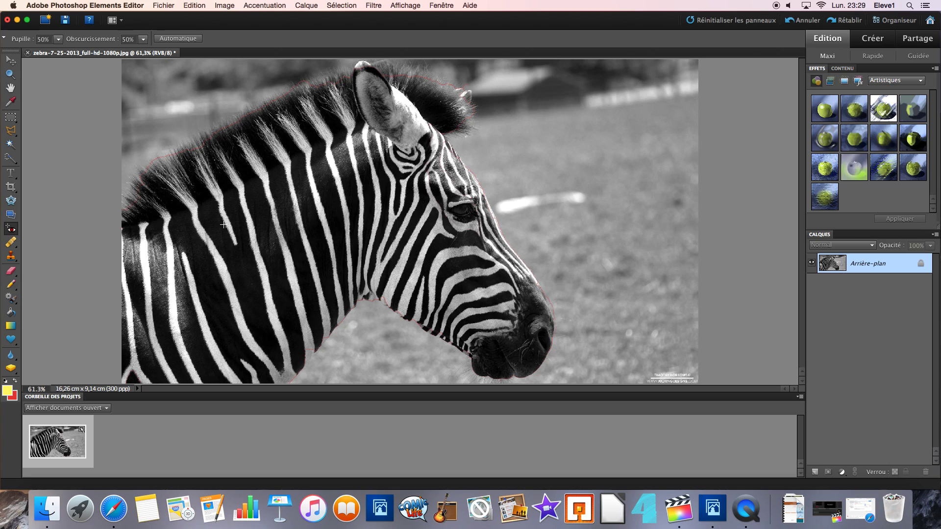
pyautogui.click(11, 243)
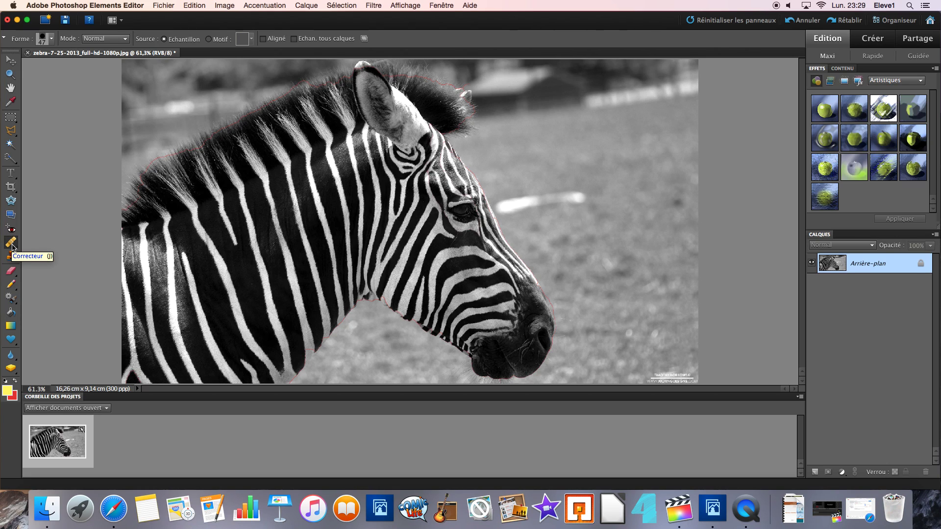
pyautogui.click(221, 202)
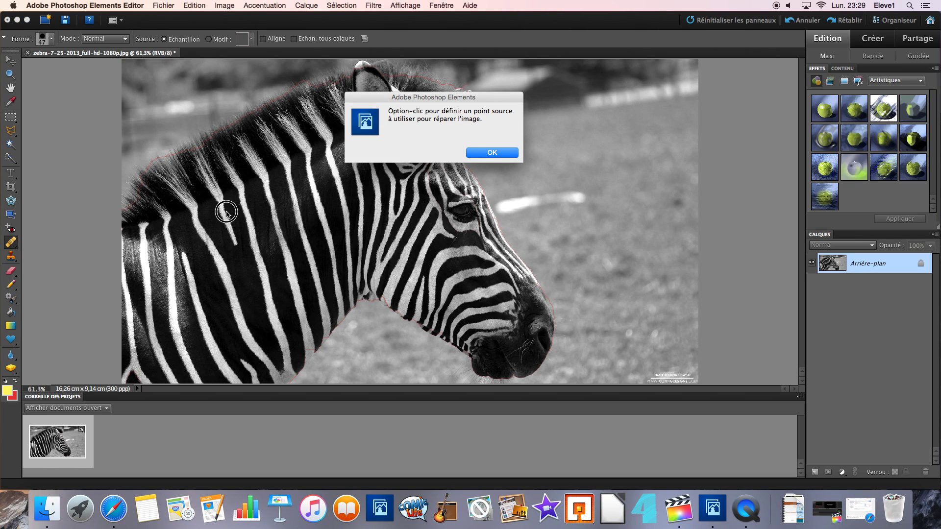
pyautogui.click(482, 153)
# - Retouch the stripes at the base of the zebra's mane with the content-aware Spot Healing Brush at 47 px
pyautogui.click(11, 242)
pyautogui.click(47, 244)
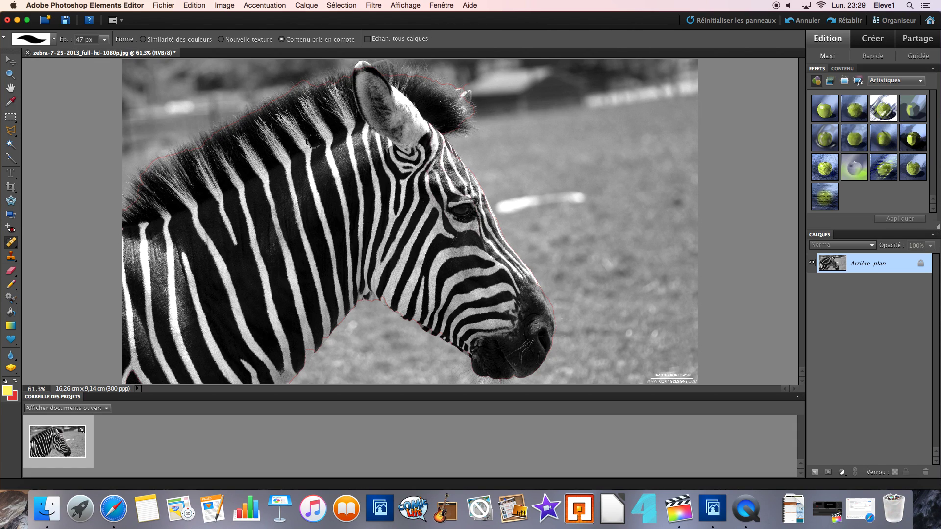
pyautogui.moveTo(318, 145)
pyautogui.mouseDown()
pyautogui.moveTo(300, 147)
pyautogui.moveTo(318, 127)
pyautogui.moveTo(325, 151)
pyautogui.moveTo(288, 149)
pyautogui.moveTo(293, 120)
pyautogui.moveTo(315, 132)
pyautogui.moveTo(297, 150)
pyautogui.moveTo(304, 122)
pyautogui.moveTo(327, 142)
pyautogui.mouseUp()
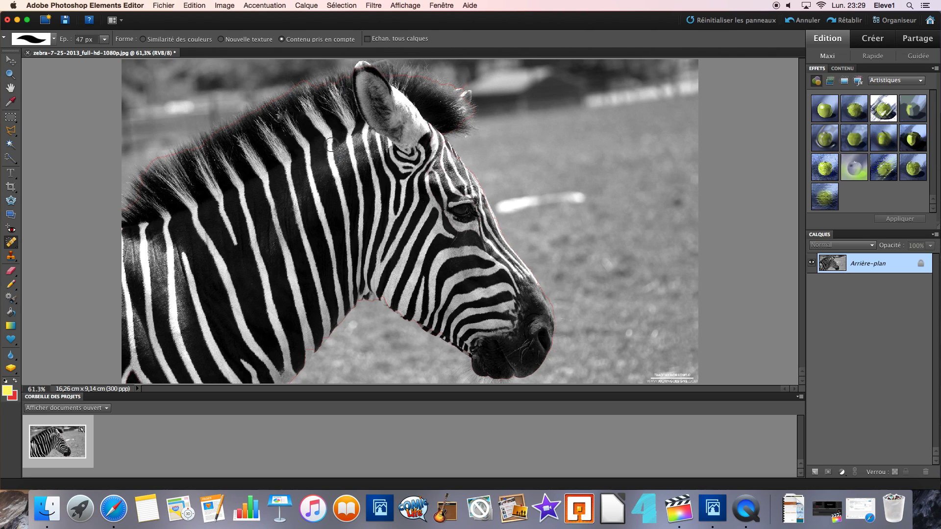
pyautogui.moveTo(323, 119)
pyautogui.mouseDown()
pyautogui.moveTo(205, 167)
pyautogui.moveTo(254, 159)
pyautogui.moveTo(235, 167)
pyautogui.moveTo(301, 128)
pyautogui.moveTo(220, 151)
pyautogui.moveTo(260, 130)
pyautogui.moveTo(281, 146)
pyautogui.mouseUp()
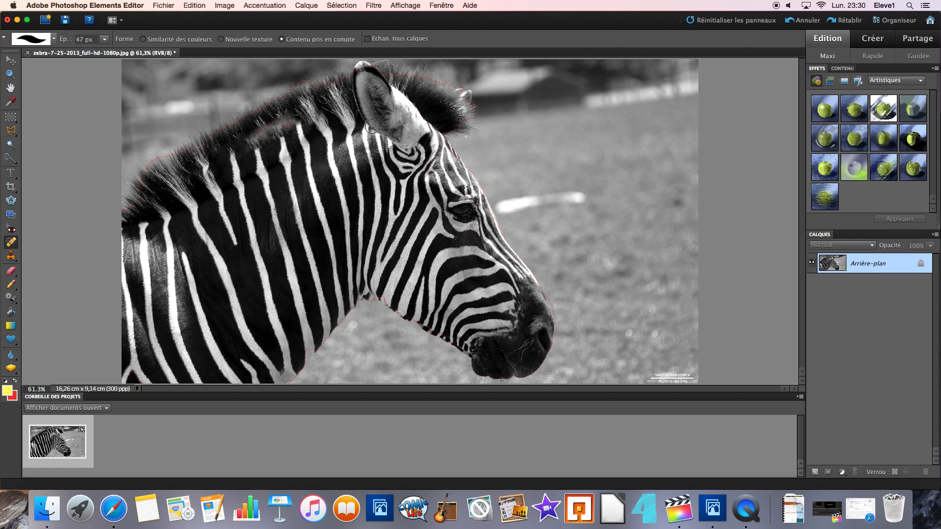
# - Paint over the zebra's near ear with the content-aware Spot Healing Brush to remove it
pyautogui.moveTo(412, 135)
pyautogui.mouseDown()
pyautogui.moveTo(387, 142)
pyautogui.moveTo(390, 100)
pyautogui.moveTo(380, 119)
pyautogui.moveTo(338, 125)
pyautogui.moveTo(365, 105)
pyautogui.moveTo(365, 69)
pyautogui.moveTo(355, 69)
pyautogui.moveTo(363, 64)
pyautogui.mouseUp()
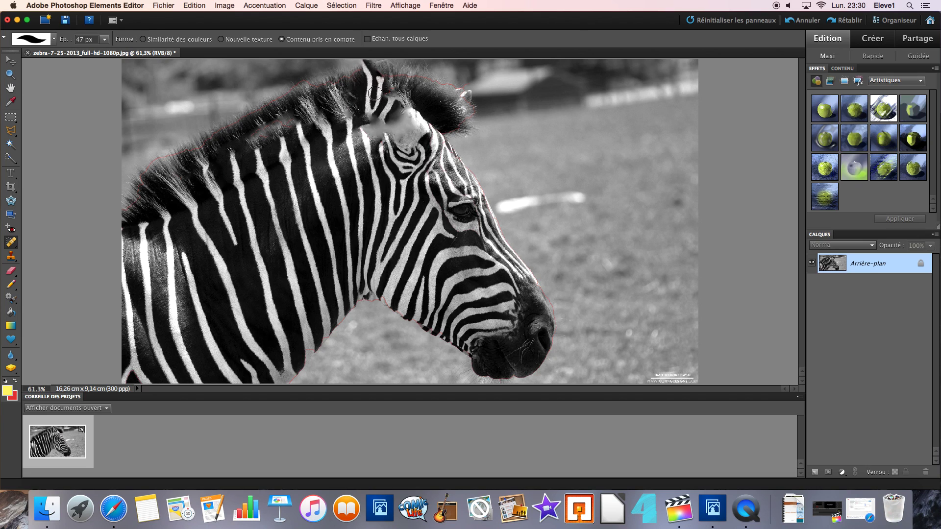
pyautogui.moveTo(376, 97)
pyautogui.mouseDown()
pyautogui.moveTo(378, 115)
pyautogui.moveTo(341, 120)
pyautogui.moveTo(353, 130)
pyautogui.moveTo(376, 118)
pyautogui.mouseUp()
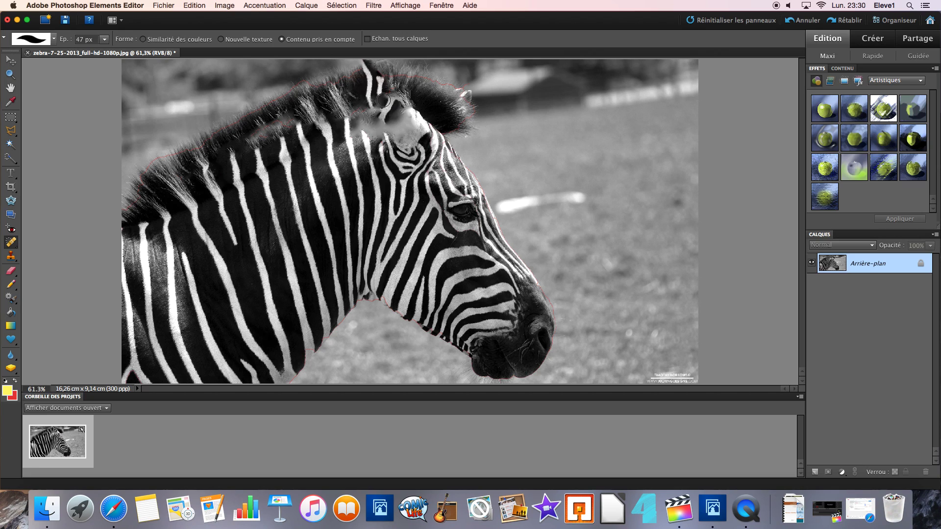
pyautogui.moveTo(385, 92)
pyautogui.mouseDown()
pyautogui.moveTo(348, 117)
pyautogui.moveTo(343, 73)
pyautogui.moveTo(377, 61)
pyautogui.moveTo(352, 103)
pyautogui.mouseUp()
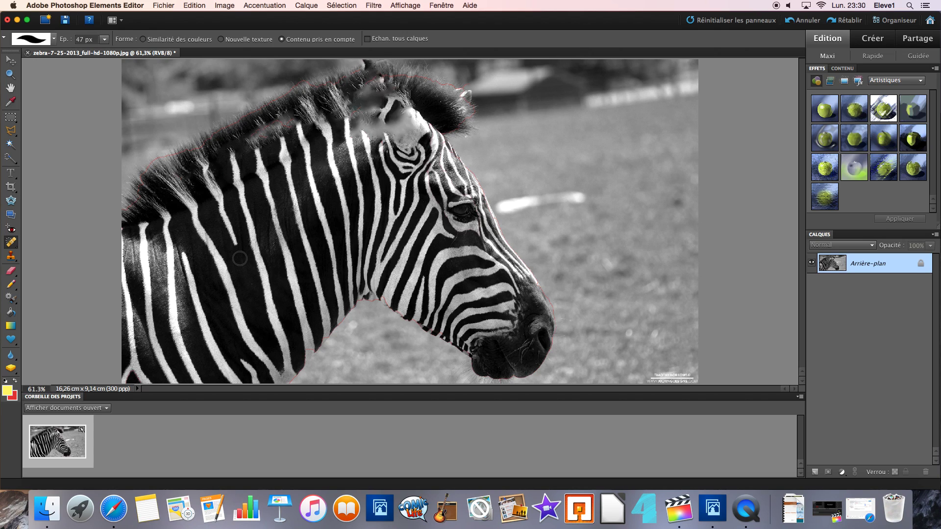
# - Extend the short white stripe in the middle of the zebra's neck downwards with Spot Healing Brush strokes
pyautogui.moveTo(239, 256)
pyautogui.mouseDown()
pyautogui.moveTo(227, 227)
pyautogui.moveTo(235, 254)
pyautogui.mouseUp()
pyautogui.moveTo(239, 256)
pyautogui.mouseDown()
pyautogui.moveTo(252, 291)
pyautogui.moveTo(240, 262)
pyautogui.mouseUp()
pyautogui.moveTo(257, 308); pyautogui.dragTo(242, 268)
pyautogui.moveTo(254, 310); pyautogui.dragTo(246, 279)
pyautogui.moveTo(256, 316)
pyautogui.mouseDown()
pyautogui.moveTo(251, 294)
pyautogui.moveTo(265, 329)
pyautogui.moveTo(256, 311)
pyautogui.mouseUp()
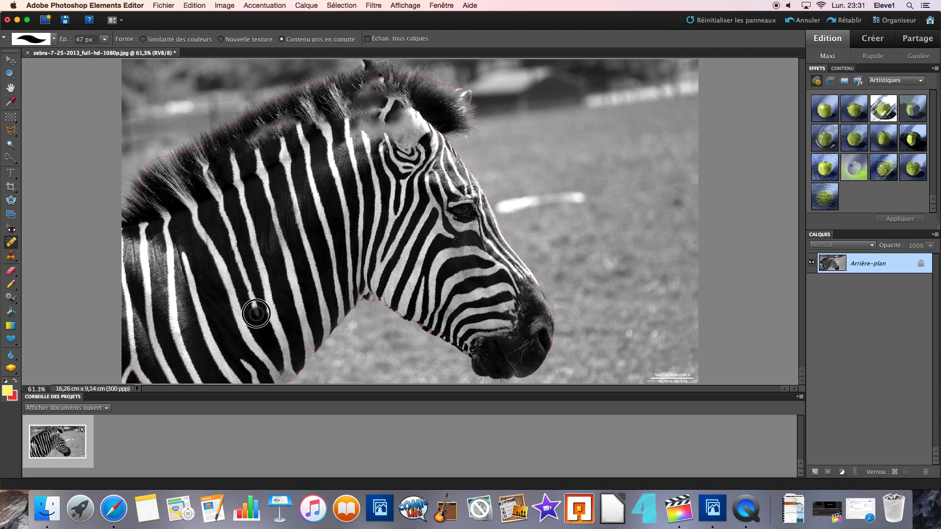
pyautogui.moveTo(220, 231)
pyautogui.mouseDown()
pyautogui.moveTo(253, 234)
pyautogui.moveTo(224, 231)
pyautogui.moveTo(235, 234)
pyautogui.moveTo(218, 241)
pyautogui.moveTo(271, 237)
pyautogui.moveTo(223, 235)
pyautogui.mouseUp()
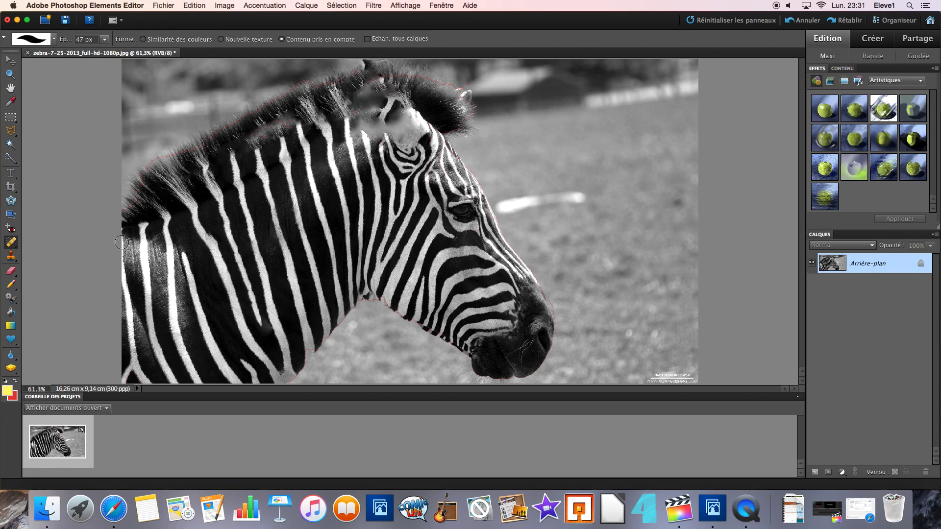
# - Clone the zebra's head and neck onto the background in front of it with the Clone Stamp, enlarging the brush to 46 px
pyautogui.click(10, 256)
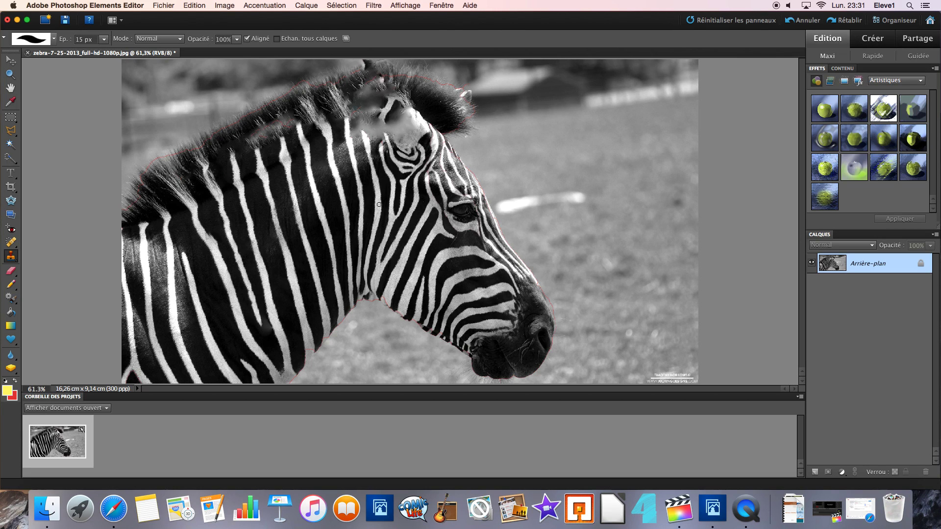
pyautogui.moveTo(584, 186)
pyautogui.mouseDown()
pyautogui.moveTo(577, 163)
pyautogui.moveTo(585, 202)
pyautogui.moveTo(565, 165)
pyautogui.moveTo(580, 207)
pyautogui.moveTo(572, 168)
pyautogui.mouseUp()
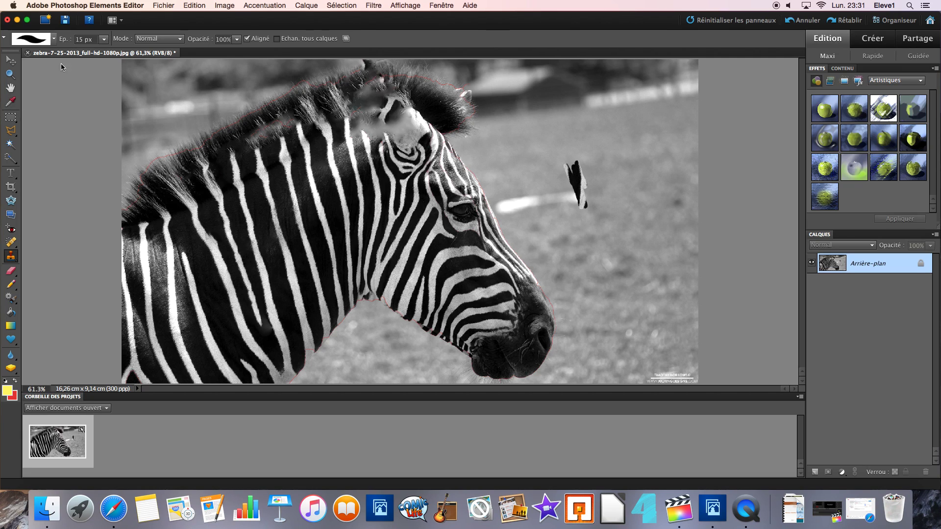
pyautogui.click(103, 39)
pyautogui.moveTo(107, 51); pyautogui.dragTo(118, 52)
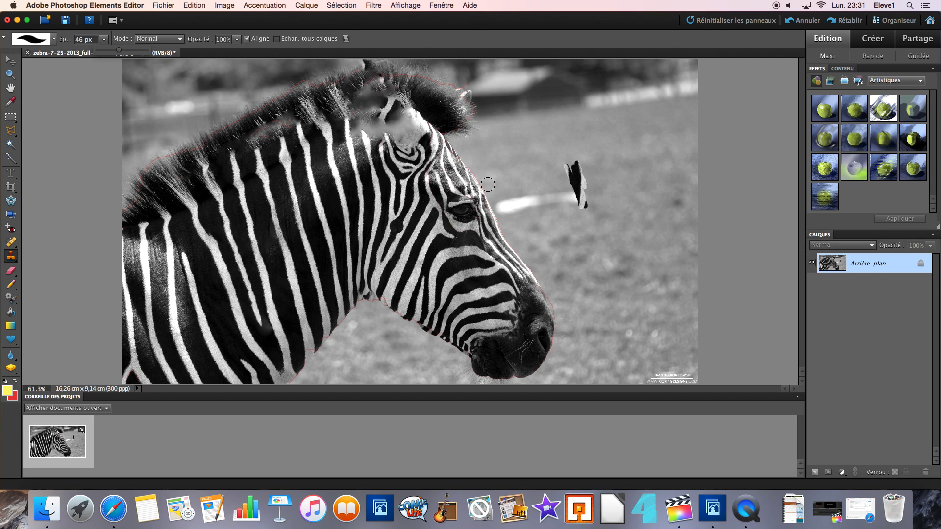
pyautogui.moveTo(574, 177)
pyautogui.mouseDown()
pyautogui.moveTo(575, 204)
pyautogui.moveTo(554, 164)
pyautogui.moveTo(563, 240)
pyautogui.moveTo(567, 168)
pyautogui.moveTo(596, 153)
pyautogui.moveTo(603, 132)
pyautogui.moveTo(607, 145)
pyautogui.moveTo(622, 139)
pyautogui.moveTo(608, 120)
pyautogui.moveTo(643, 282)
pyautogui.moveTo(662, 242)
pyautogui.moveTo(647, 155)
pyautogui.moveTo(663, 267)
pyautogui.moveTo(675, 258)
pyautogui.moveTo(665, 146)
pyautogui.moveTo(672, 136)
pyautogui.moveTo(680, 256)
pyautogui.moveTo(683, 147)
pyautogui.moveTo(668, 374)
pyautogui.moveTo(643, 372)
pyautogui.moveTo(636, 407)
pyautogui.mouseUp()
pyautogui.moveTo(616, 392)
pyautogui.mouseDown()
pyautogui.moveTo(599, 377)
pyautogui.moveTo(593, 214)
pyautogui.moveTo(583, 338)
pyautogui.moveTo(577, 198)
pyautogui.moveTo(564, 332)
pyautogui.moveTo(561, 287)
pyautogui.moveTo(563, 353)
pyautogui.moveTo(566, 104)
pyautogui.moveTo(570, 218)
pyautogui.moveTo(585, 115)
pyautogui.moveTo(580, 207)
pyautogui.moveTo(574, 114)
pyautogui.moveTo(585, 153)
pyautogui.moveTo(590, 107)
pyautogui.moveTo(595, 186)
pyautogui.moveTo(598, 102)
pyautogui.moveTo(609, 160)
pyautogui.moveTo(620, 98)
pyautogui.moveTo(626, 147)
pyautogui.moveTo(649, 96)
pyautogui.moveTo(651, 159)
pyautogui.moveTo(678, 125)
pyautogui.moveTo(679, 191)
pyautogui.moveTo(694, 115)
pyautogui.moveTo(693, 170)
pyautogui.moveTo(675, 218)
pyautogui.moveTo(672, 188)
pyautogui.moveTo(657, 205)
pyautogui.moveTo(622, 178)
pyautogui.moveTo(587, 110)
pyautogui.moveTo(567, 165)
pyautogui.moveTo(560, 114)
pyautogui.moveTo(554, 163)
pyautogui.moveTo(549, 126)
pyautogui.moveTo(535, 145)
pyautogui.moveTo(532, 134)
pyautogui.moveTo(534, 196)
pyautogui.moveTo(549, 176)
pyautogui.moveTo(545, 229)
pyautogui.moveTo(554, 197)
pyautogui.moveTo(551, 282)
pyautogui.moveTo(550, 198)
pyautogui.moveTo(533, 281)
pyautogui.moveTo(544, 243)
pyautogui.moveTo(540, 105)
pyautogui.moveTo(522, 255)
pyautogui.moveTo(529, 135)
pyautogui.moveTo(590, 114)
pyautogui.moveTo(606, 132)
pyautogui.moveTo(590, 117)
pyautogui.mouseUp()
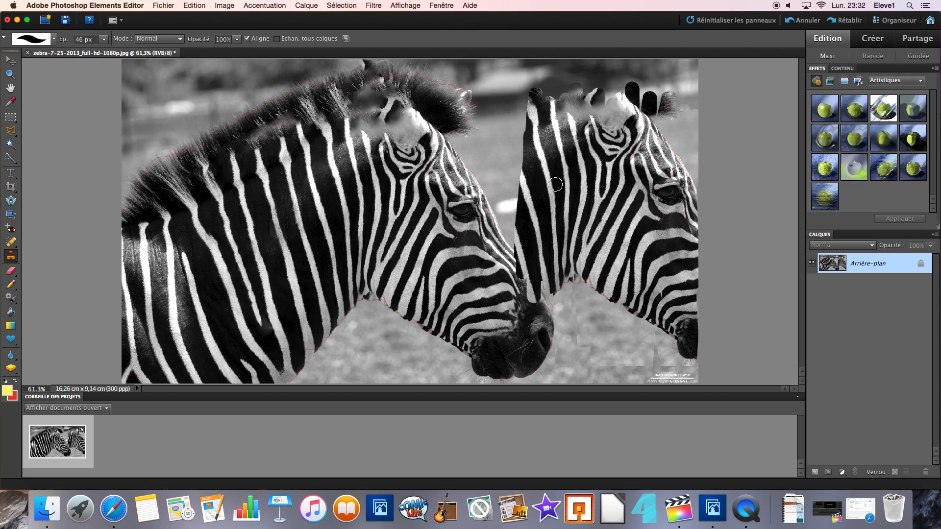
# - Undo the Clone Stamp strokes on the background and the last healing strokes on the zebra's neck stripe
pyautogui.press('super+z')
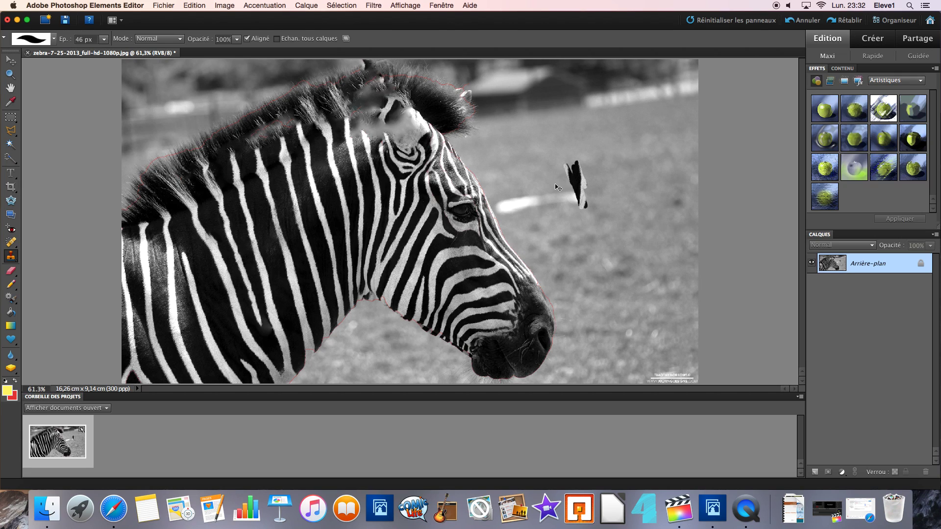
pyautogui.press('super+z')
pyautogui.press('super+z')
pyautogui.press('super+z')
pyautogui.press('super+z')
pyautogui.press('super+z')
pyautogui.press('super+z')
pyautogui.press('super+z')
pyautogui.press('super+z')
pyautogui.press('super+z')
pyautogui.press('super+z')
pyautogui.press('super+z')
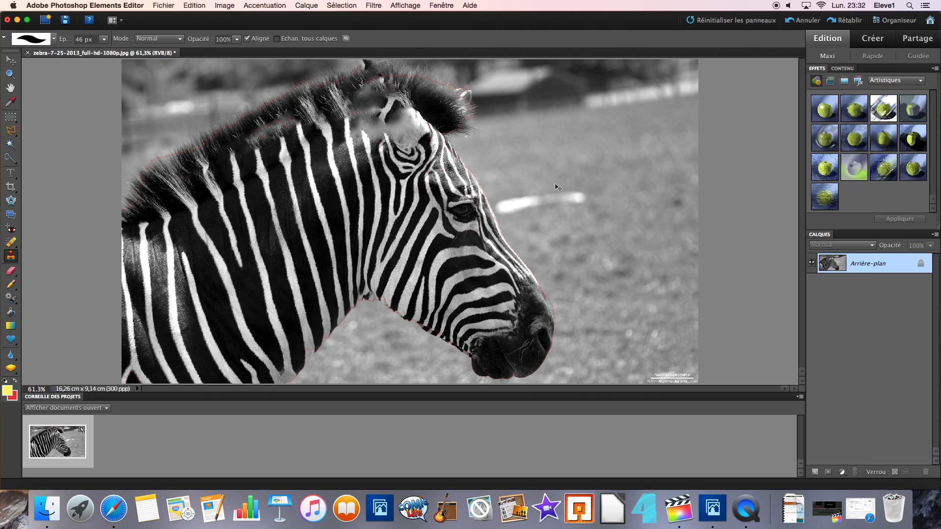
# - Undo the Spot Healing Brush edits that painted out the zebra's near ear and altered its neck stripes
pyautogui.press('super+z')
pyautogui.press('super+z')
pyautogui.press('super+z')
pyautogui.press('super+z')
pyautogui.press('super+z')
pyautogui.press('super+z')
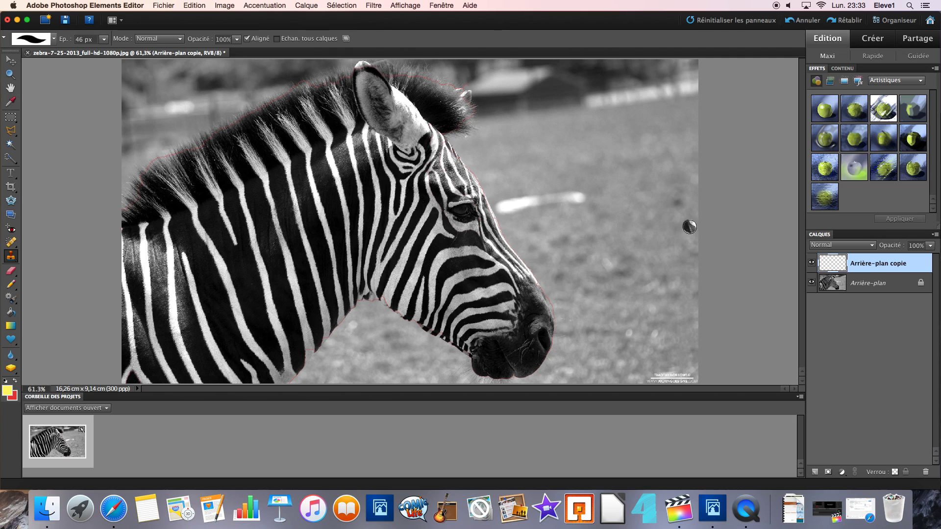
# - Delete the Arrière-plan copie layer and confirm its removal
pyautogui.rightClick(876, 258)
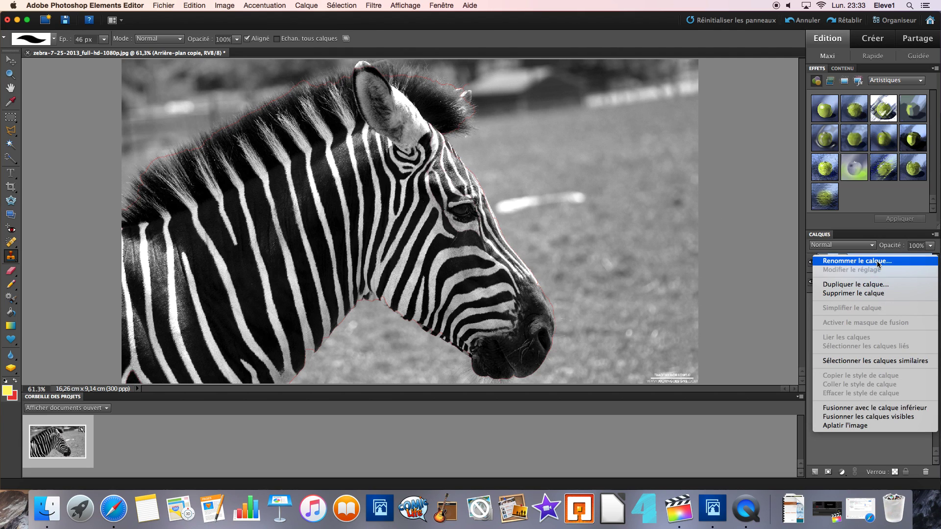
pyautogui.click(878, 294)
pyautogui.click(490, 153)
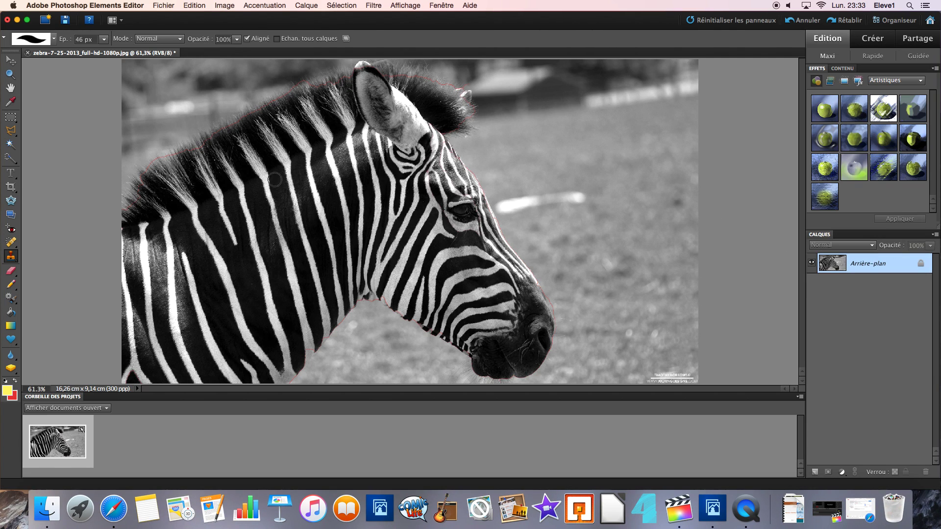
# - Erase a zigzag area of the zebra's neck on the background layer with the 48 px Eraser, and undo the stroke
pyautogui.click(14, 273)
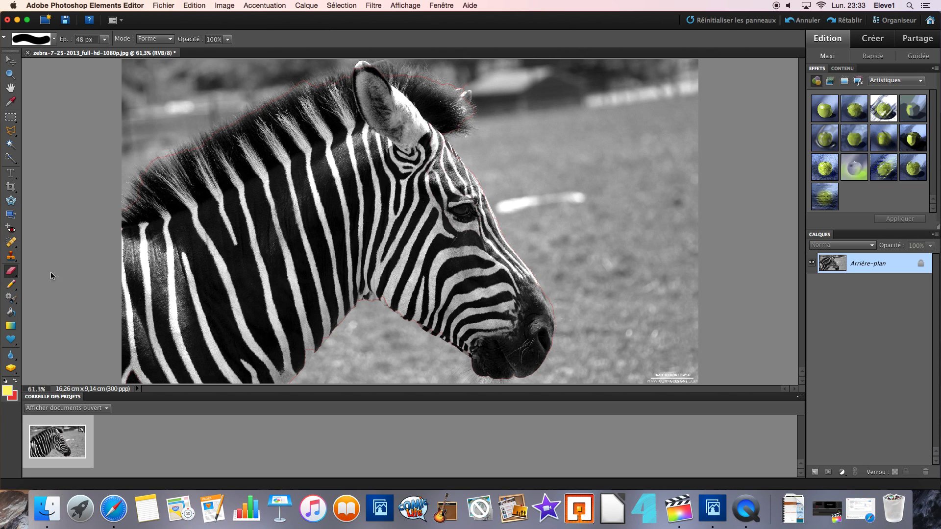
pyautogui.moveTo(309, 232)
pyautogui.mouseDown()
pyautogui.moveTo(335, 316)
pyautogui.moveTo(298, 219)
pyautogui.moveTo(298, 277)
pyautogui.moveTo(290, 261)
pyautogui.moveTo(284, 307)
pyautogui.moveTo(264, 242)
pyautogui.moveTo(286, 347)
pyautogui.moveTo(231, 230)
pyautogui.moveTo(246, 263)
pyautogui.mouseUp()
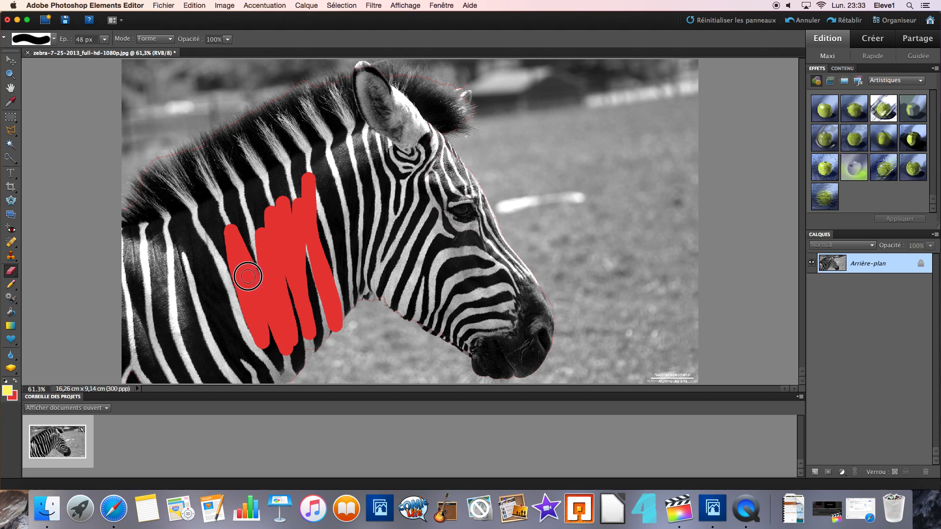
pyautogui.press('super+z')
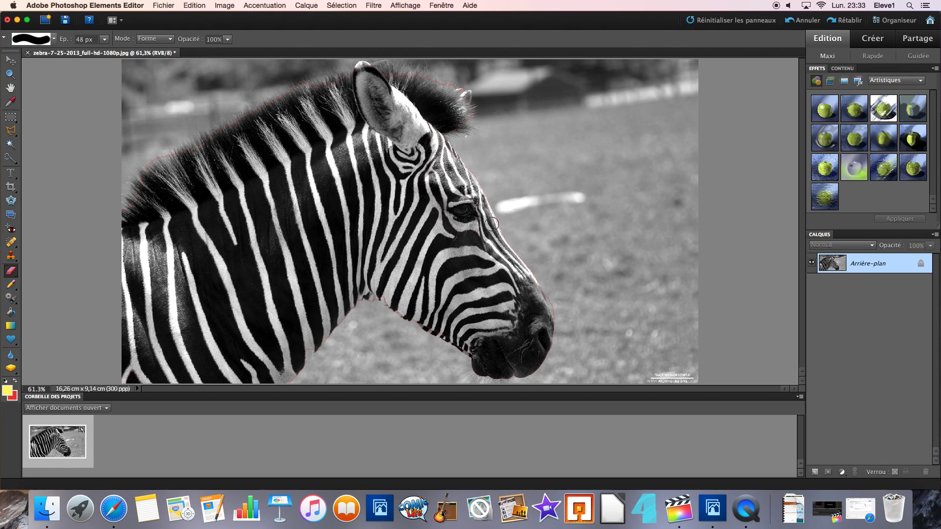
# - Duplicate the background layer as Arrière-plan copie and hide the original Arrière-plan layer
pyautogui.rightClick(854, 266)
pyautogui.click(856, 274)
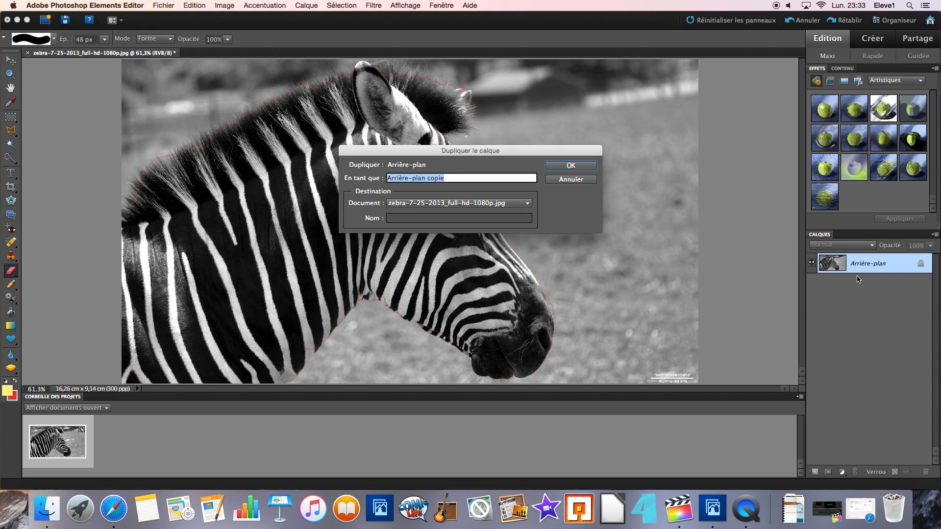
pyautogui.click(565, 166)
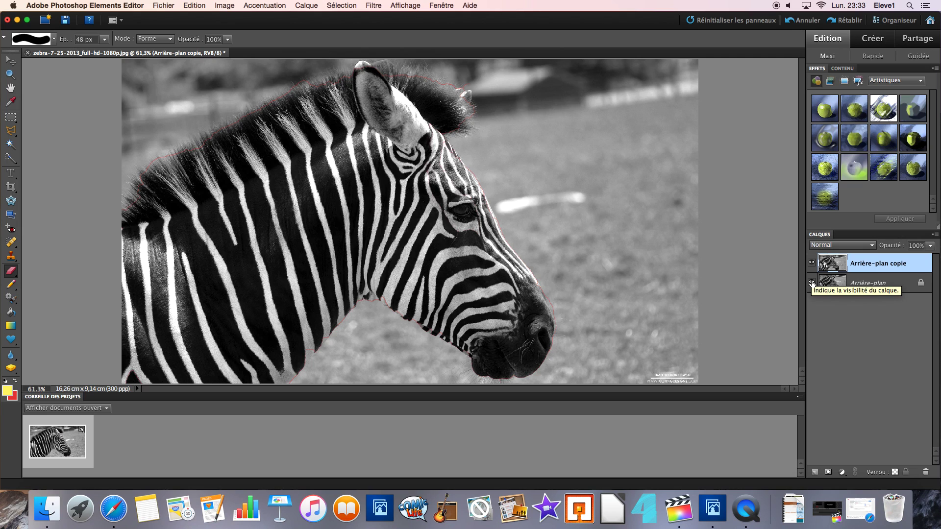
pyautogui.click(811, 283)
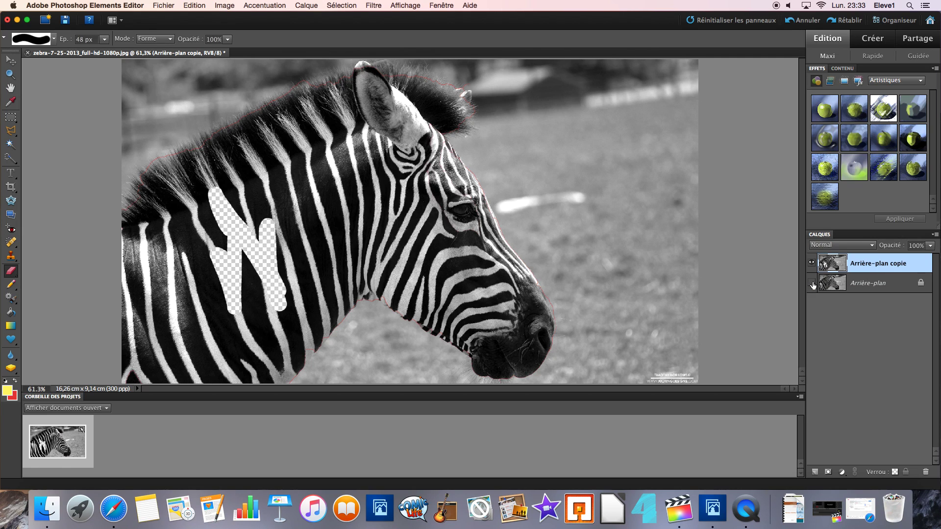
# - Erase a large patch of the zebra's neck on the copied layer with the 48 px Eraser, and undo the erasing
pyautogui.moveTo(247, 250)
pyautogui.mouseDown()
pyautogui.moveTo(247, 348)
pyautogui.moveTo(189, 195)
pyautogui.moveTo(204, 239)
pyautogui.moveTo(187, 265)
pyautogui.moveTo(181, 222)
pyautogui.moveTo(202, 343)
pyautogui.moveTo(184, 224)
pyautogui.moveTo(182, 310)
pyautogui.moveTo(168, 228)
pyautogui.moveTo(161, 312)
pyautogui.moveTo(160, 240)
pyautogui.moveTo(157, 260)
pyautogui.mouseUp()
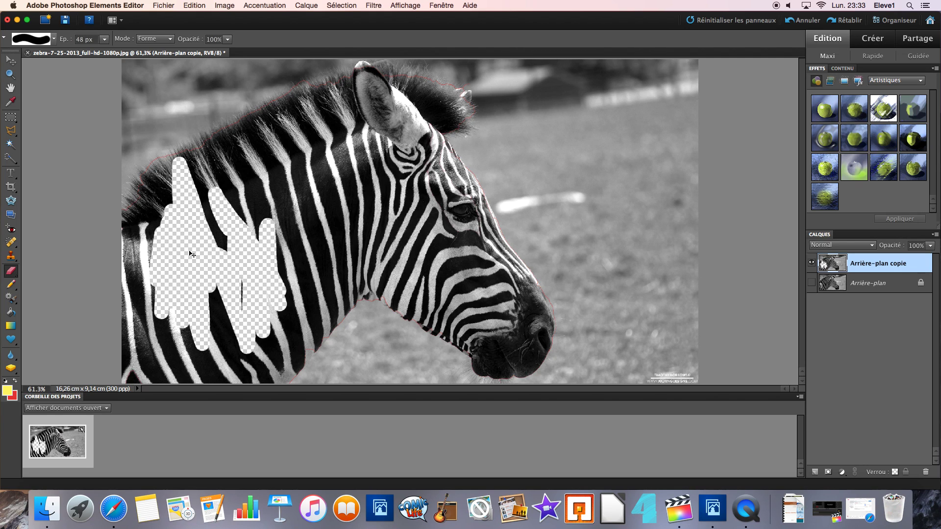
pyautogui.press('super+z')
pyautogui.press('super+z')
pyautogui.press('super+z')
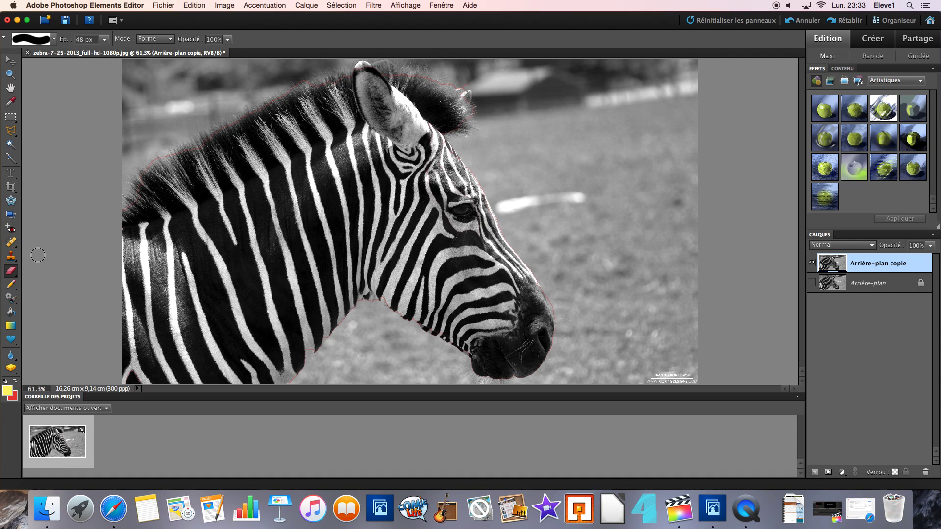
# - Draw with the yellow 1 px Pencil: lines across the zebra's forehead, plus loops and a handwritten word on the background in front of it
pyautogui.click(15, 287)
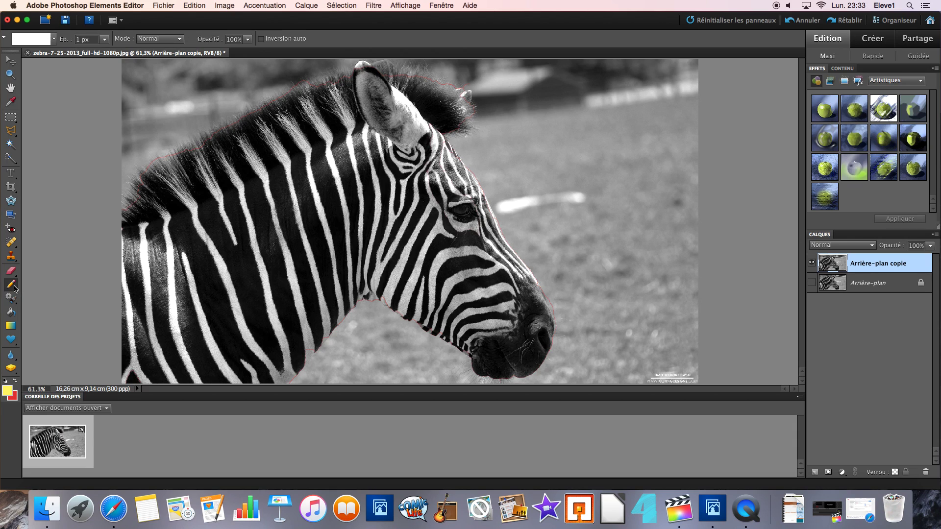
pyautogui.rightClick(15, 288)
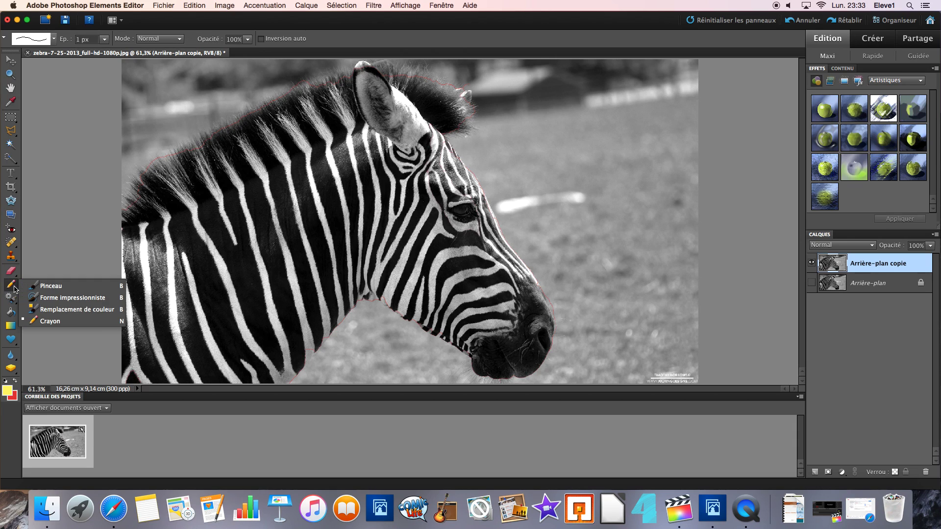
pyautogui.click(10, 285)
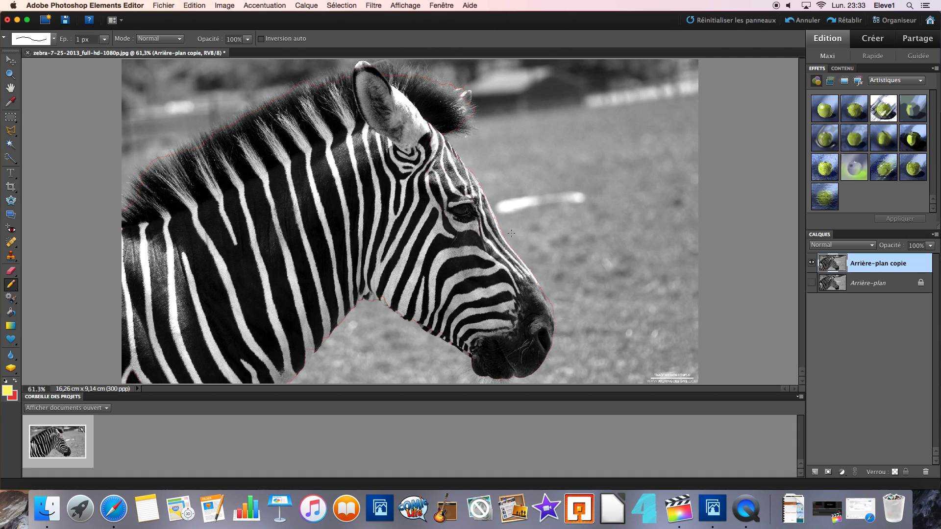
pyautogui.moveTo(375, 159)
pyautogui.mouseDown()
pyautogui.moveTo(373, 178)
pyautogui.moveTo(483, 168)
pyautogui.mouseUp()
pyautogui.moveTo(559, 155)
pyautogui.mouseDown()
pyautogui.moveTo(564, 133)
pyautogui.moveTo(595, 167)
pyautogui.moveTo(544, 175)
pyautogui.moveTo(525, 157)
pyautogui.moveTo(556, 132)
pyautogui.mouseUp()
pyautogui.moveTo(538, 200)
pyautogui.mouseDown()
pyautogui.moveTo(539, 243)
pyautogui.moveTo(545, 184)
pyautogui.moveTo(538, 230)
pyautogui.moveTo(589, 211)
pyautogui.moveTo(602, 228)
pyautogui.moveTo(622, 219)
pyautogui.moveTo(602, 233)
pyautogui.moveTo(624, 190)
pyautogui.moveTo(626, 222)
pyautogui.moveTo(642, 203)
pyautogui.moveTo(663, 222)
pyautogui.moveTo(664, 202)
pyautogui.moveTo(674, 221)
pyautogui.moveTo(684, 201)
pyautogui.mouseUp()
pyautogui.moveTo(553, 249); pyautogui.dragTo(680, 244)
pyautogui.moveTo(545, 145); pyautogui.dragTo(548, 156)
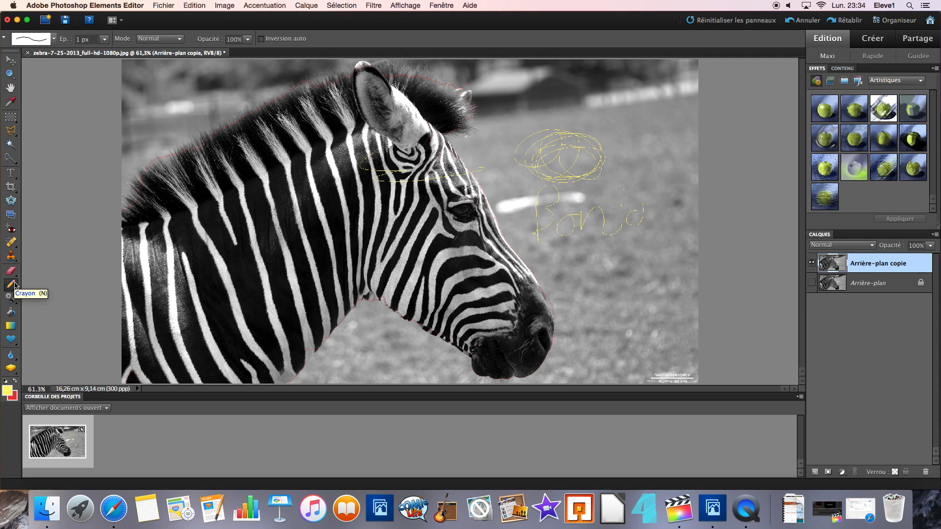
# - Undo all the pencil scribbles and the duplication of the background layer
pyautogui.press('super+z')
pyautogui.press('super+z')
pyautogui.press('super+z')
pyautogui.press('super+z')
pyautogui.press('super+z')
pyautogui.press('super+z')
pyautogui.press('super+z')
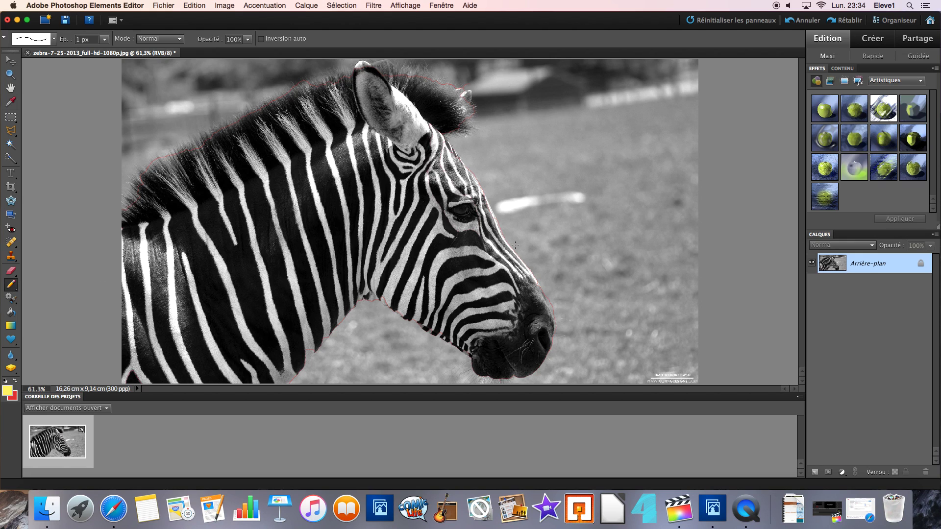
# - Duplicate the Arrière-plan layer under the name Arrière-plan copie in the same document
pyautogui.rightClick(901, 268)
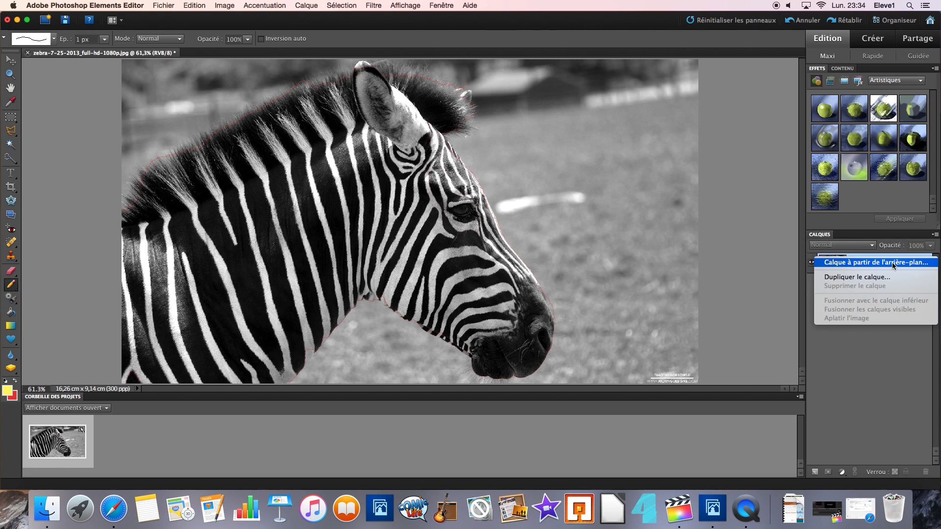
pyautogui.click(852, 276)
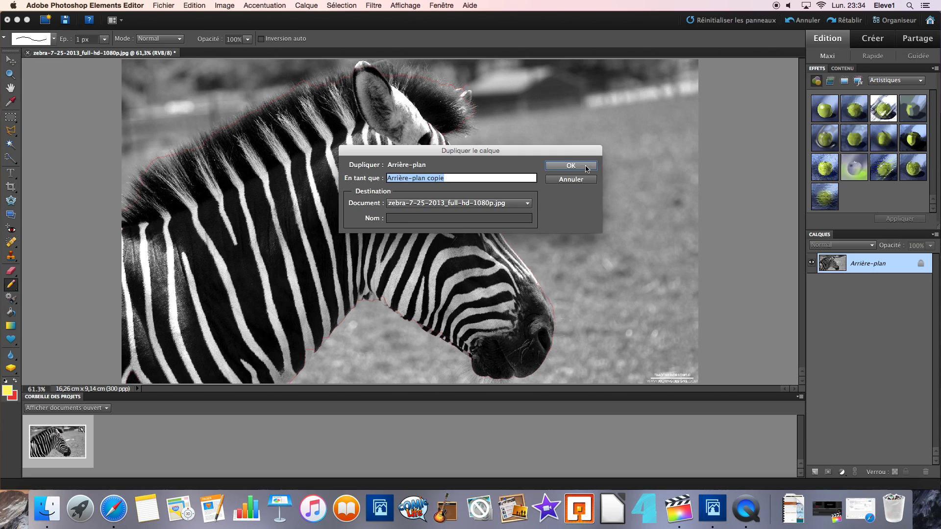
pyautogui.click(571, 165)
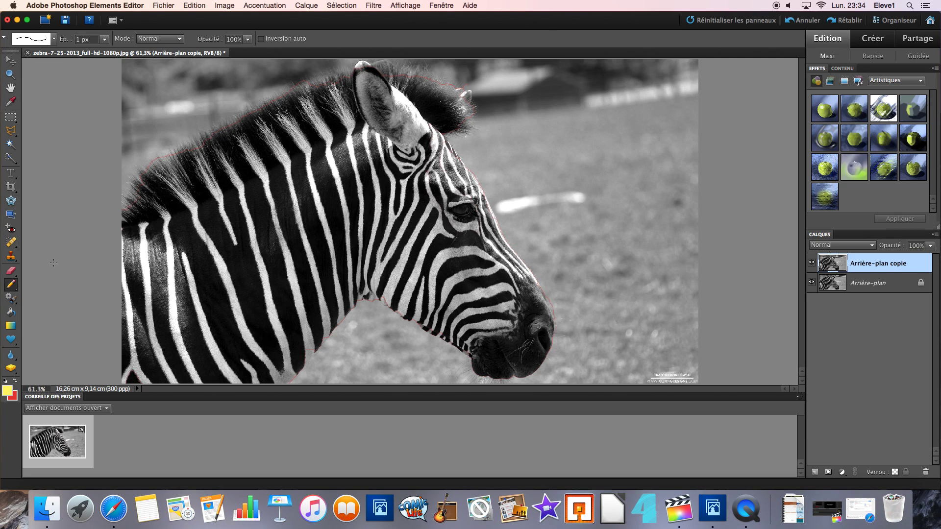
# - Paint yellow zigzags on the background in front of the zebra with the Brush tool, first at 19 px and again at 41 px
pyautogui.click(12, 289)
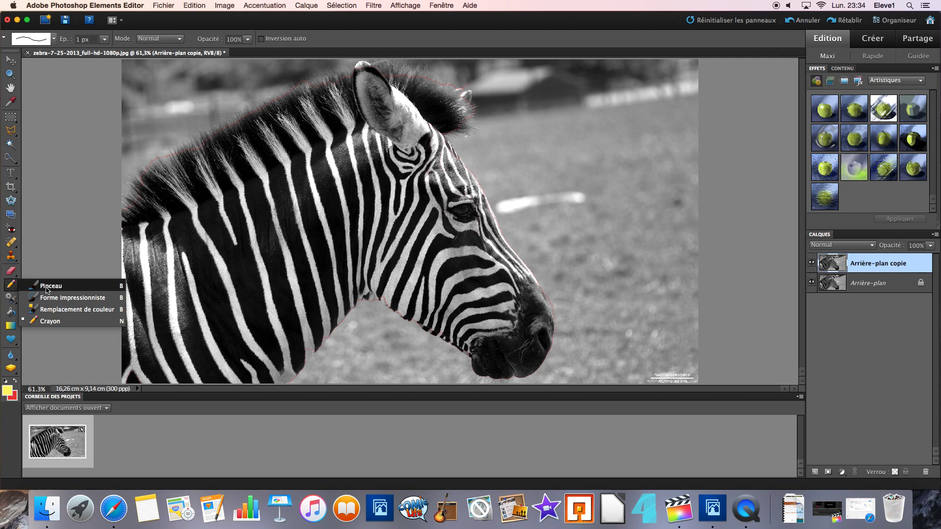
pyautogui.click(47, 286)
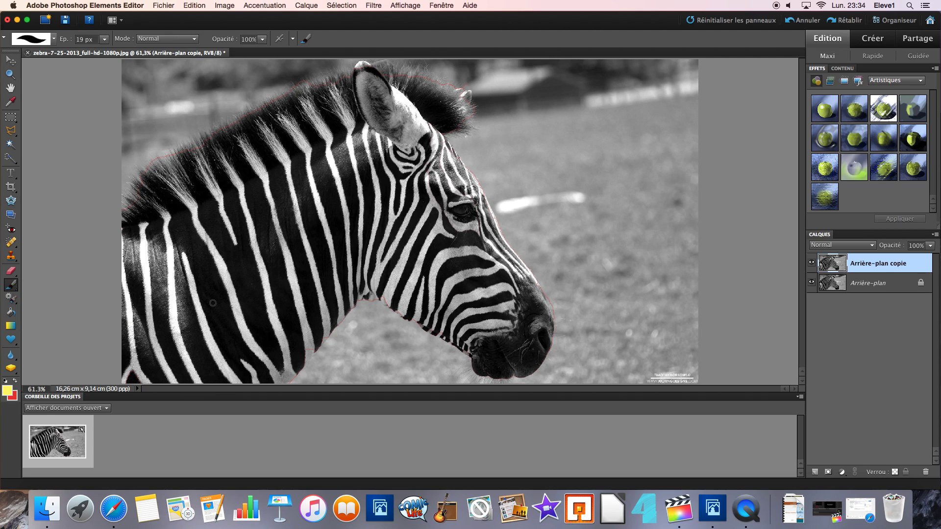
pyautogui.moveTo(562, 161)
pyautogui.mouseDown()
pyautogui.moveTo(566, 208)
pyautogui.moveTo(558, 211)
pyautogui.moveTo(544, 181)
pyautogui.mouseUp()
pyautogui.click(104, 39)
pyautogui.moveTo(104, 51); pyautogui.dragTo(117, 53)
pyautogui.moveTo(581, 142); pyautogui.dragTo(563, 139)
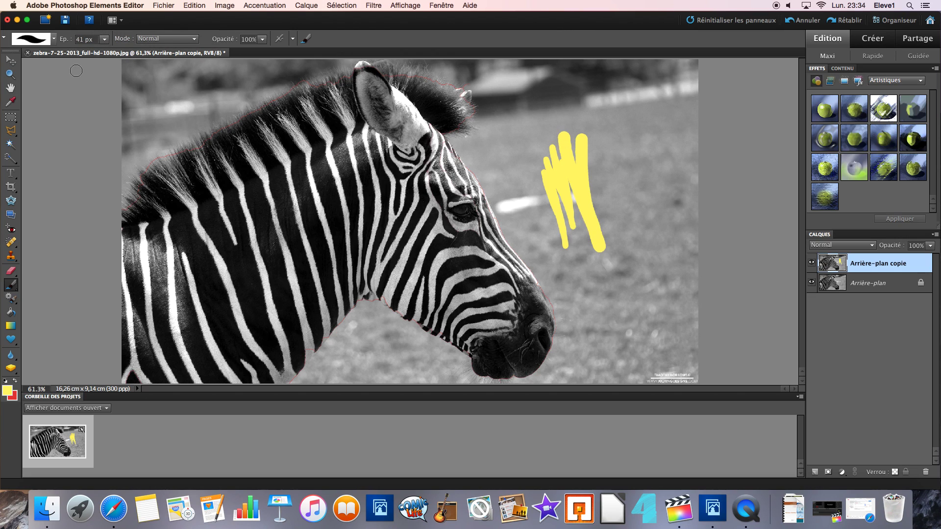
# - Choose the soft 300 px tip from the default brushes and paint yellow over the background in front of the zebra
pyautogui.click(53, 40)
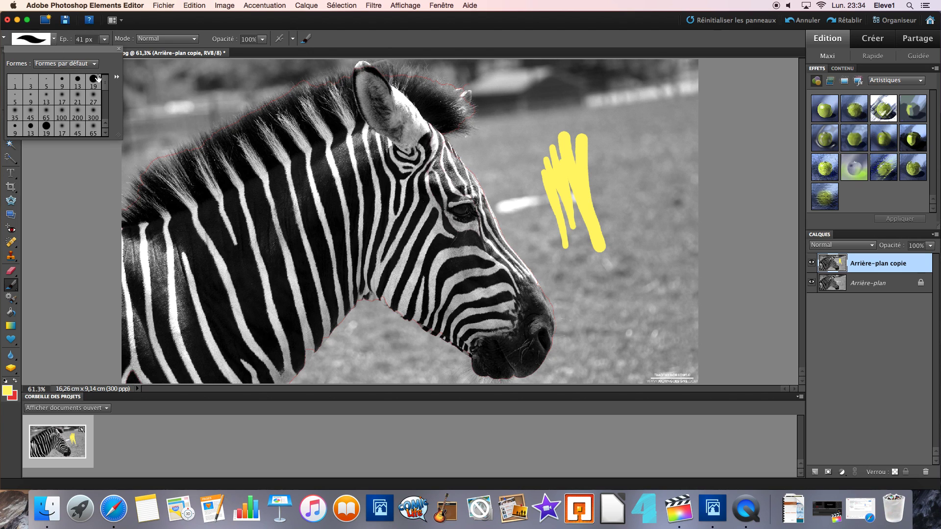
pyautogui.click(95, 112)
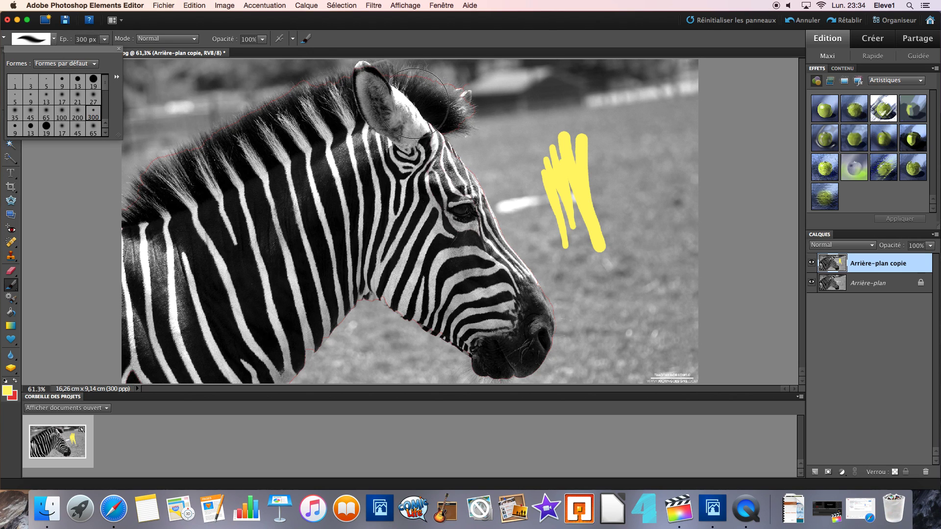
pyautogui.click(620, 148)
pyautogui.moveTo(621, 148)
pyautogui.mouseDown()
pyautogui.moveTo(609, 115)
pyautogui.moveTo(626, 206)
pyautogui.moveTo(586, 189)
pyautogui.moveTo(563, 117)
pyautogui.moveTo(588, 235)
pyautogui.moveTo(577, 177)
pyautogui.moveTo(619, 193)
pyautogui.moveTo(642, 319)
pyautogui.moveTo(611, 300)
pyautogui.moveTo(657, 126)
pyautogui.moveTo(626, 127)
pyautogui.moveTo(620, 95)
pyautogui.moveTo(677, 91)
pyautogui.moveTo(668, 151)
pyautogui.moveTo(676, 337)
pyautogui.moveTo(598, 338)
pyautogui.moveTo(594, 116)
pyautogui.moveTo(565, 113)
pyautogui.moveTo(512, 86)
pyautogui.moveTo(534, 113)
pyautogui.mouseUp()
# - Undo all the yellow Brush strokes on the background
pyautogui.press('super+z')
pyautogui.press('super+z')
pyautogui.press('super+z')
pyautogui.press('super+z')
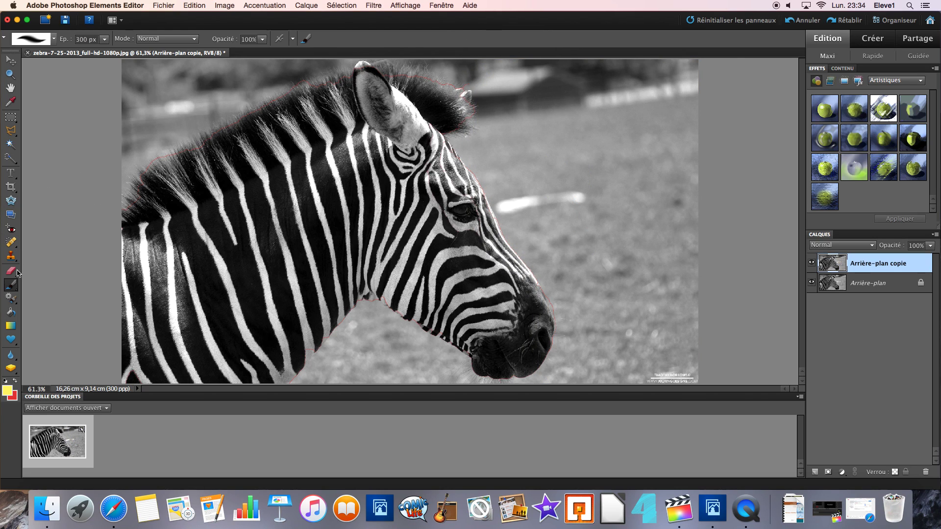
# - Paint with the 48 px Impressionist Brush on the background and across the zebra's head and neck, undoing only the strokes on the zebra
pyautogui.click(10, 284)
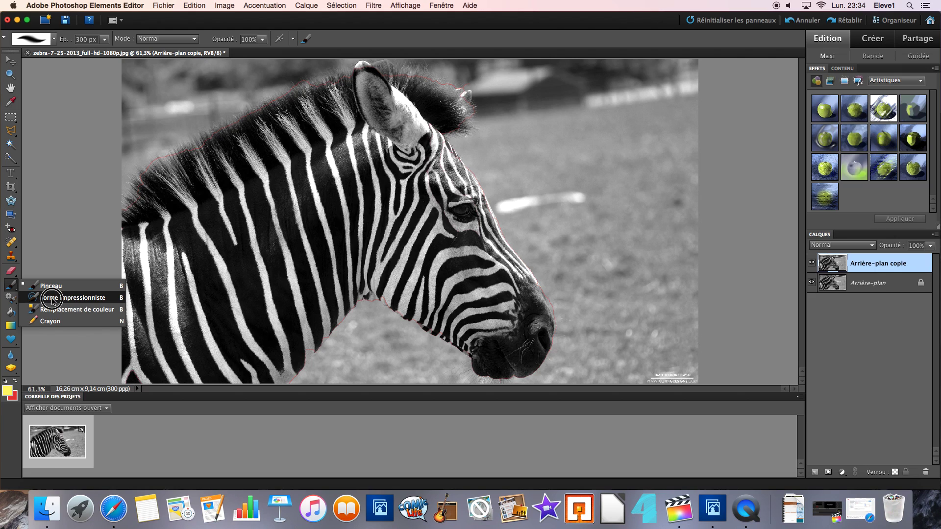
pyautogui.click(49, 298)
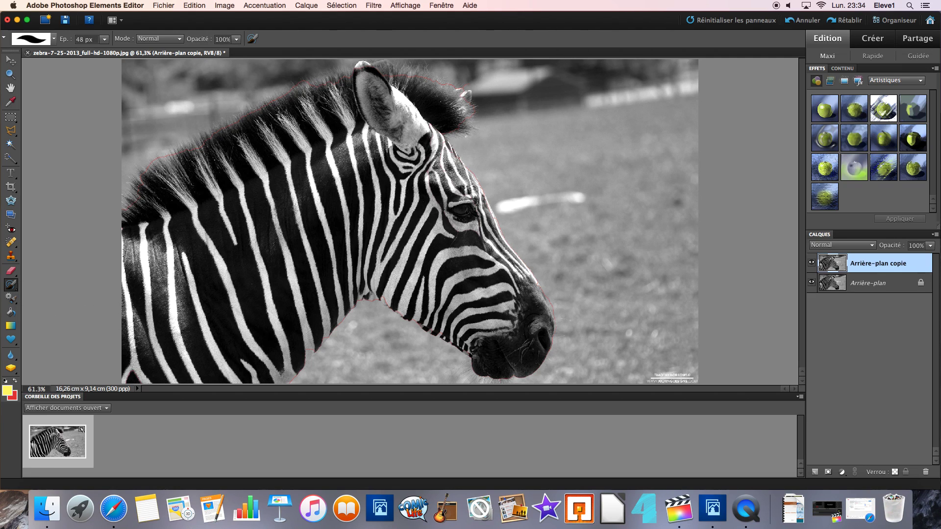
pyautogui.moveTo(576, 165)
pyautogui.mouseDown()
pyautogui.moveTo(619, 234)
pyautogui.moveTo(590, 154)
pyautogui.moveTo(612, 242)
pyautogui.mouseUp()
pyautogui.moveTo(507, 293)
pyautogui.mouseDown()
pyautogui.moveTo(485, 313)
pyautogui.moveTo(406, 267)
pyautogui.moveTo(441, 333)
pyautogui.moveTo(468, 309)
pyautogui.moveTo(428, 210)
pyautogui.moveTo(495, 289)
pyautogui.moveTo(490, 230)
pyautogui.moveTo(522, 275)
pyautogui.moveTo(441, 147)
pyautogui.moveTo(416, 196)
pyautogui.moveTo(392, 172)
pyautogui.moveTo(397, 248)
pyautogui.moveTo(387, 147)
pyautogui.moveTo(315, 267)
pyautogui.moveTo(358, 210)
pyautogui.moveTo(370, 250)
pyautogui.moveTo(273, 321)
pyautogui.moveTo(343, 226)
pyautogui.moveTo(259, 260)
pyautogui.moveTo(326, 167)
pyautogui.moveTo(245, 206)
pyautogui.moveTo(303, 142)
pyautogui.moveTo(249, 147)
pyautogui.moveTo(240, 181)
pyautogui.moveTo(201, 196)
pyautogui.moveTo(318, 127)
pyautogui.moveTo(380, 123)
pyautogui.moveTo(400, 103)
pyautogui.moveTo(358, 95)
pyautogui.moveTo(367, 83)
pyautogui.moveTo(181, 191)
pyautogui.moveTo(215, 201)
pyautogui.moveTo(176, 245)
pyautogui.moveTo(211, 270)
pyautogui.moveTo(213, 301)
pyautogui.moveTo(287, 289)
pyautogui.moveTo(293, 318)
pyautogui.moveTo(320, 295)
pyautogui.moveTo(252, 332)
pyautogui.moveTo(245, 241)
pyautogui.mouseUp()
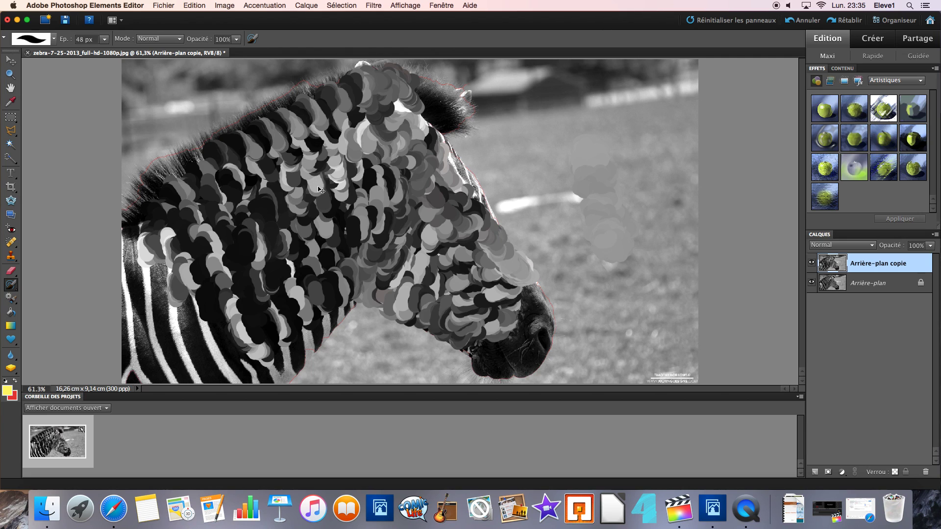
pyautogui.press('super+z')
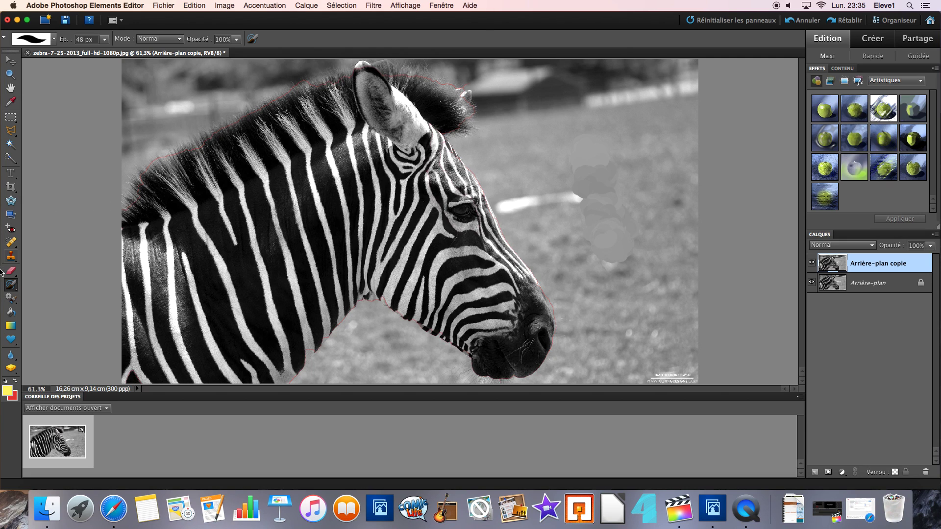
# - Recolour the white neck stripe behind the zebra's ear with the Color Replacement tool, using yellow fff568 as the foreground colour
pyautogui.click(10, 284)
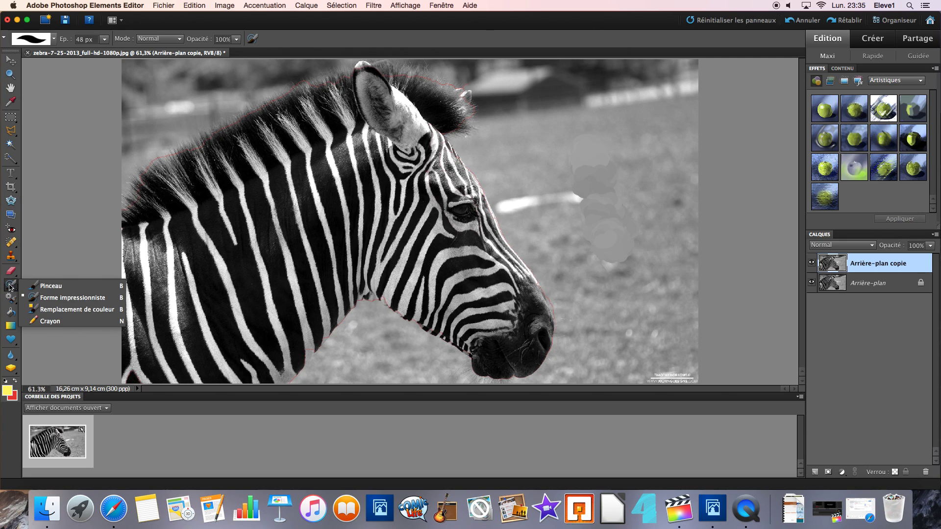
pyautogui.click(55, 310)
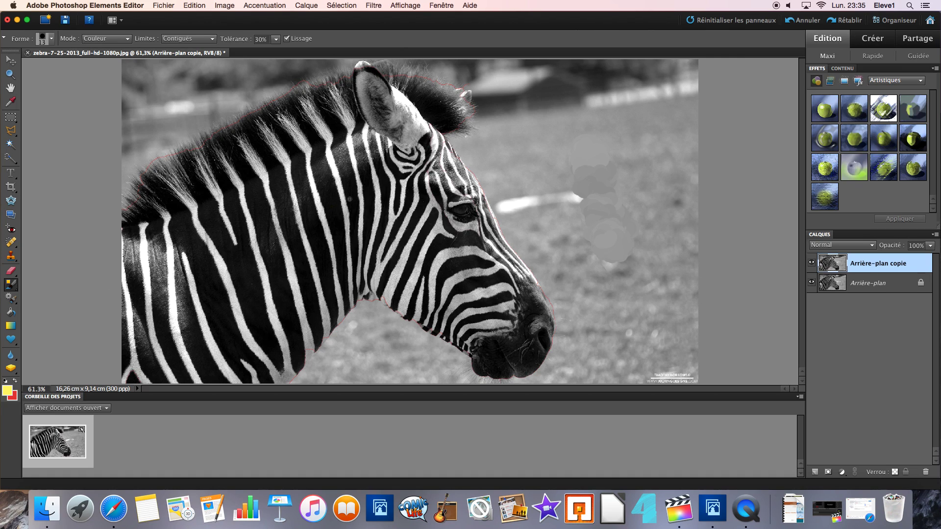
pyautogui.click(8, 390)
pyautogui.click(564, 132)
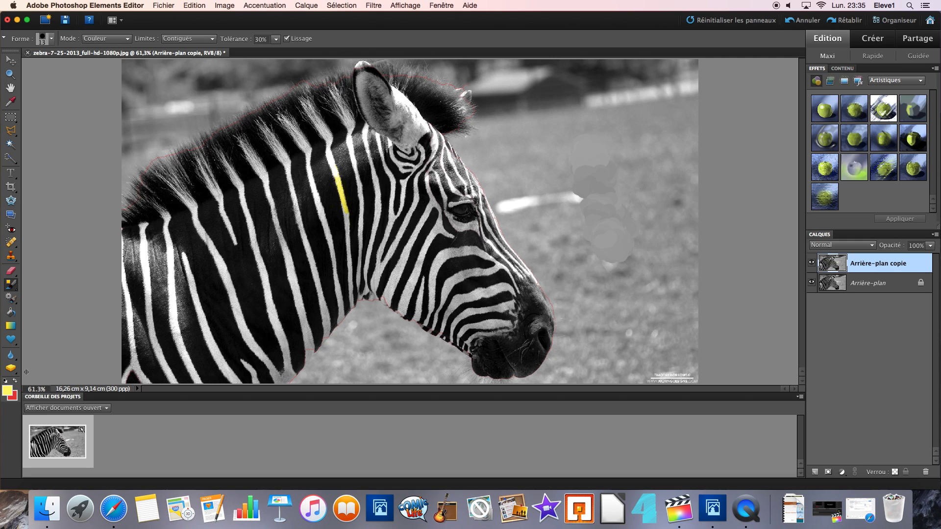
pyautogui.click(6, 391)
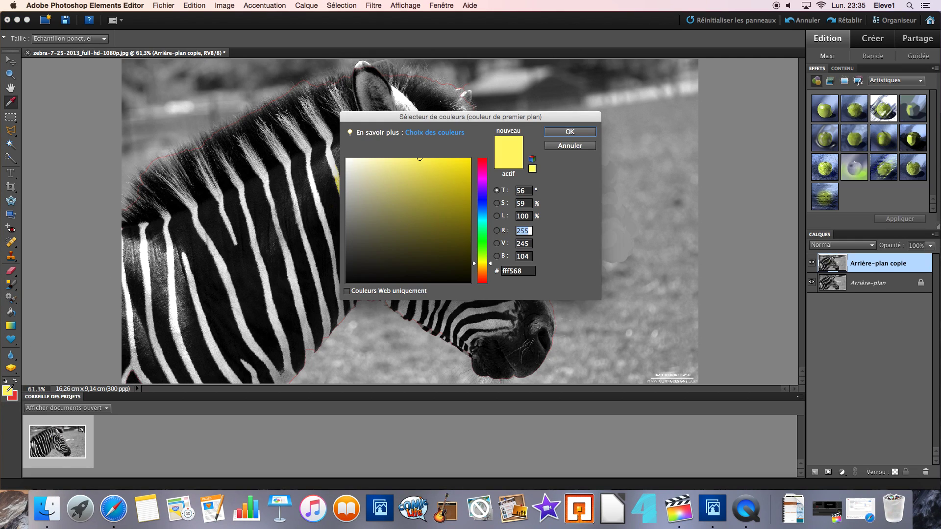
pyautogui.click(569, 132)
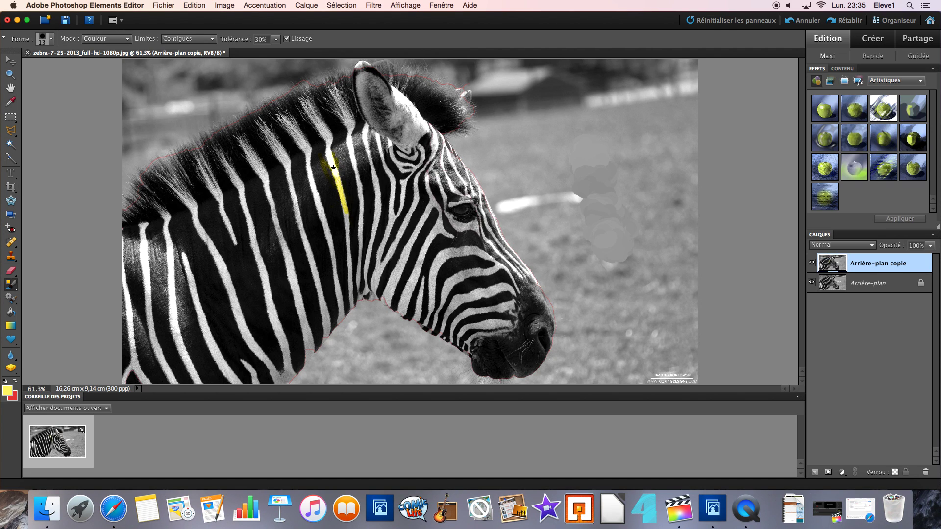
pyautogui.moveTo(339, 173); pyautogui.dragTo(348, 216)
# - Recolour the white stripes on the zebra's shoulder, lower neck and cheek yellow with the Color Replacement tool
pyautogui.click(11, 61)
pyautogui.click(10, 74)
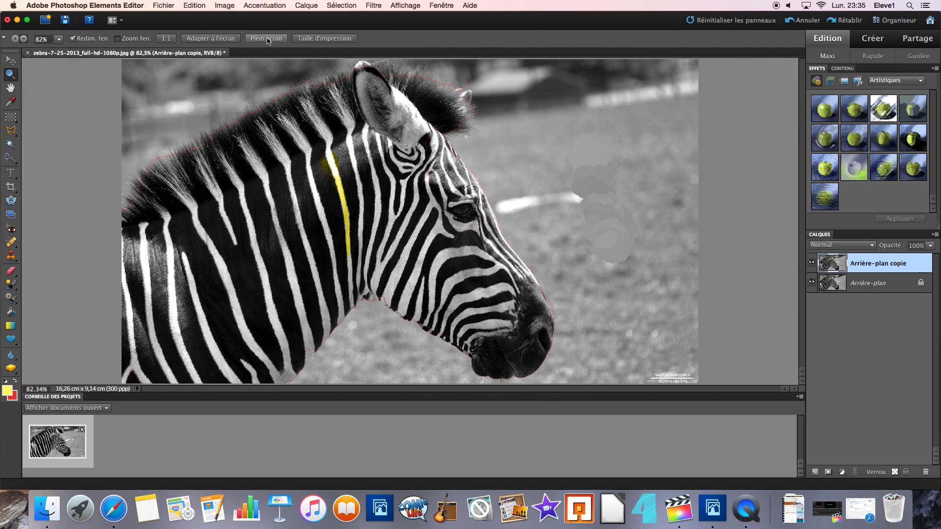
pyautogui.click(266, 38)
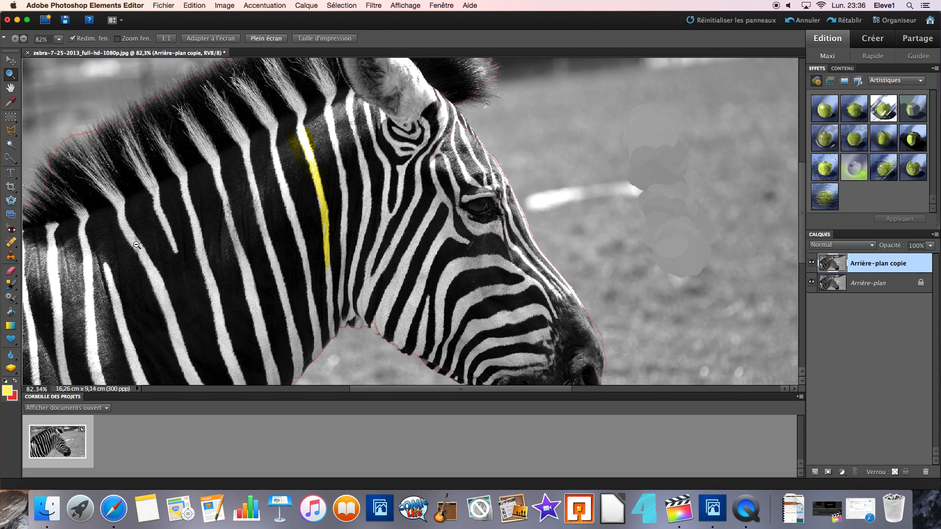
pyautogui.click(12, 284)
pyautogui.moveTo(115, 286)
pyautogui.mouseDown()
pyautogui.moveTo(110, 302)
pyautogui.moveTo(115, 289)
pyautogui.moveTo(132, 338)
pyautogui.mouseUp()
pyautogui.moveTo(157, 291)
pyautogui.mouseDown()
pyautogui.moveTo(192, 376)
pyautogui.moveTo(182, 343)
pyautogui.mouseUp()
pyautogui.moveTo(390, 256)
pyautogui.mouseDown()
pyautogui.moveTo(401, 352)
pyautogui.moveTo(364, 310)
pyautogui.moveTo(402, 283)
pyautogui.moveTo(432, 283)
pyautogui.moveTo(478, 238)
pyautogui.moveTo(380, 313)
pyautogui.moveTo(350, 312)
pyautogui.moveTo(409, 246)
pyautogui.moveTo(391, 243)
pyautogui.moveTo(292, 346)
pyautogui.moveTo(346, 322)
pyautogui.mouseUp()
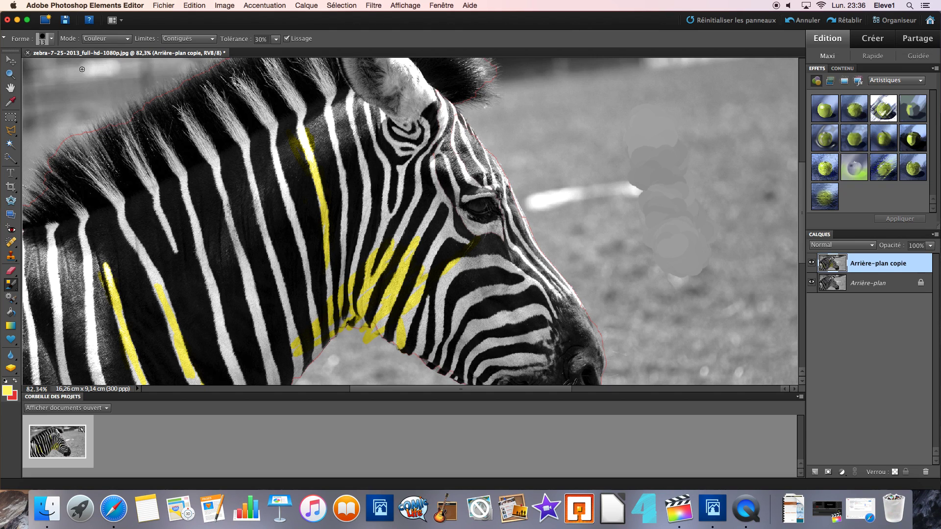
# - Enlarge the Color Replacement brush to 70 px and paint over the stripes on the zebra's neck
pyautogui.click(52, 42)
pyautogui.moveTo(16, 66); pyautogui.dragTo(46, 67)
pyautogui.moveTo(380, 222)
pyautogui.mouseDown()
pyautogui.moveTo(407, 250)
pyautogui.moveTo(392, 270)
pyautogui.moveTo(431, 190)
pyautogui.moveTo(365, 252)
pyautogui.moveTo(367, 281)
pyautogui.moveTo(379, 239)
pyautogui.moveTo(353, 194)
pyautogui.moveTo(344, 278)
pyautogui.moveTo(368, 202)
pyautogui.mouseUp()
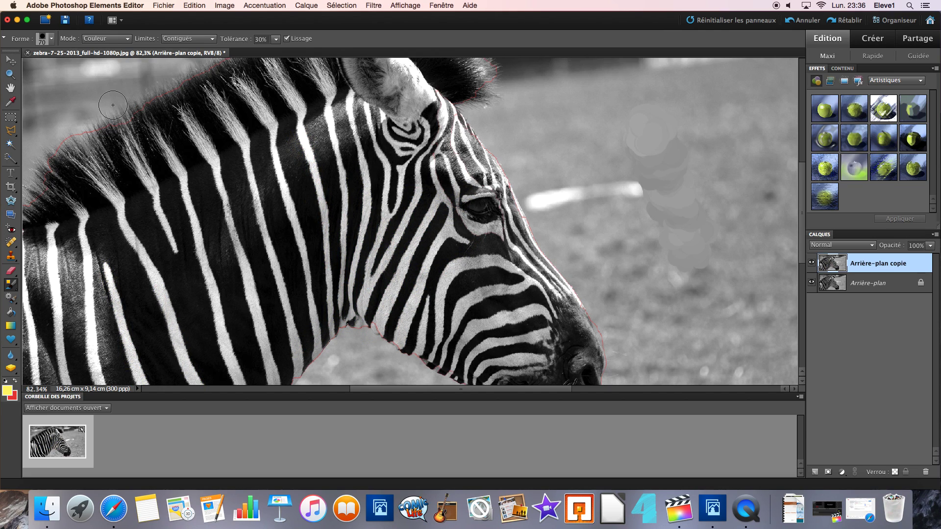
# - Apply the Blancs éclatants effect to a dark band on the zebra's neck with the Smart Brush
pyautogui.click(11, 284)
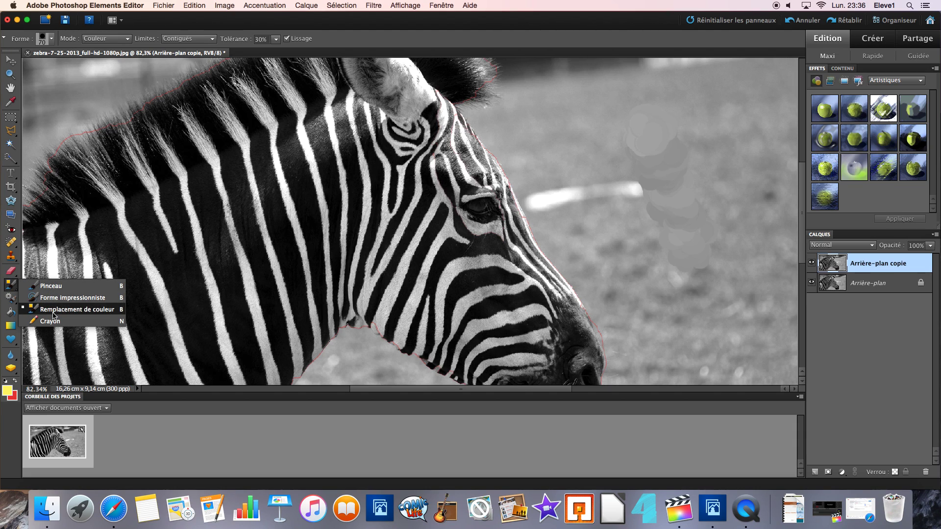
pyautogui.click(38, 320)
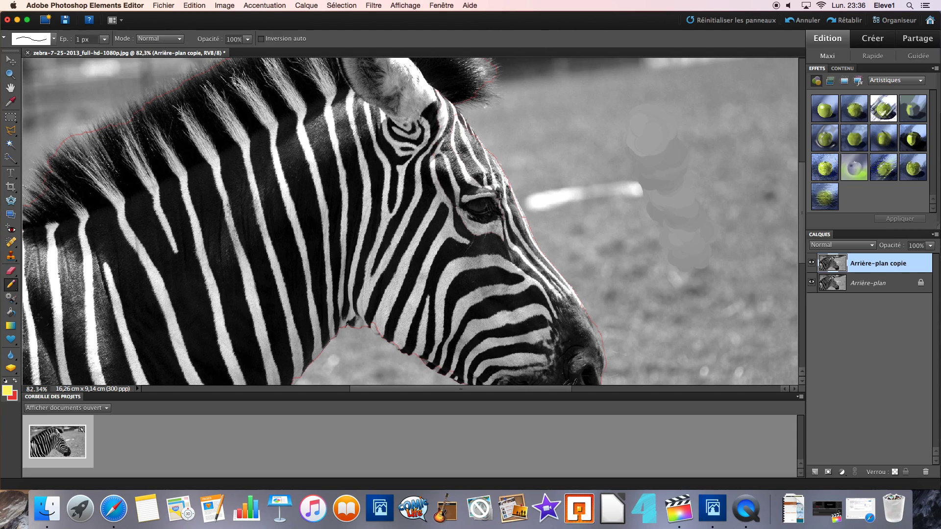
pyautogui.click(11, 298)
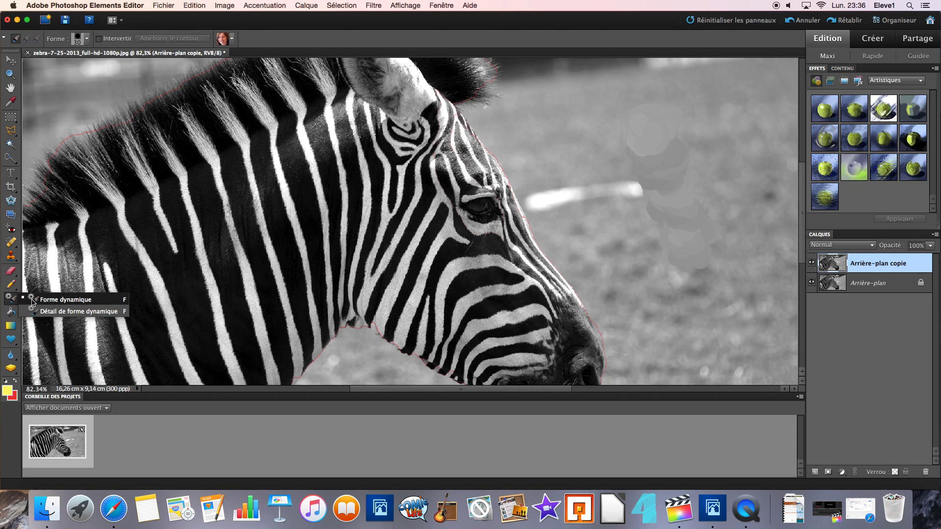
pyautogui.click(31, 300)
pyautogui.moveTo(175, 232)
pyautogui.mouseDown()
pyautogui.moveTo(189, 250)
pyautogui.moveTo(204, 322)
pyautogui.moveTo(200, 312)
pyautogui.mouseUp()
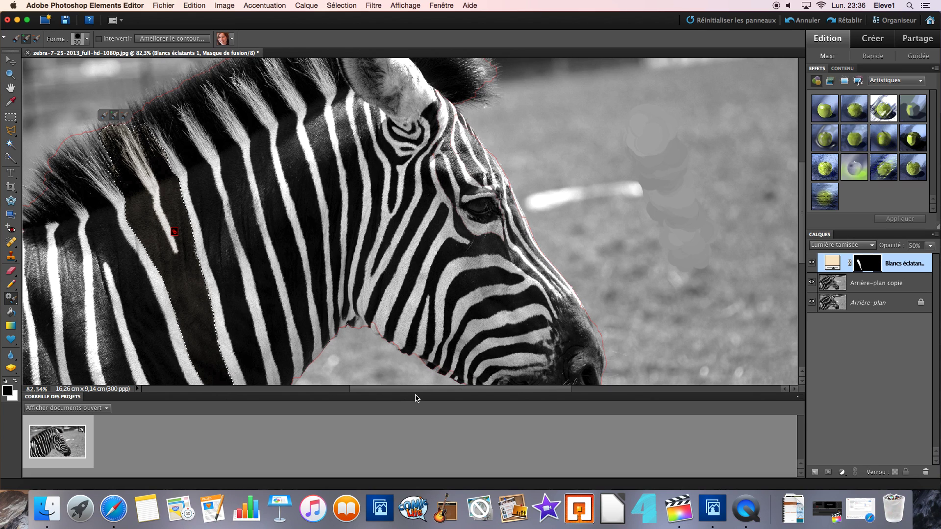
# - Refine the Smart Brush mask with smoothing 25, a 1.4 px feather and an expansion of +16%
pyautogui.hscroll(-5, 417, 394)
pyautogui.scroll(-1, 417, 393)
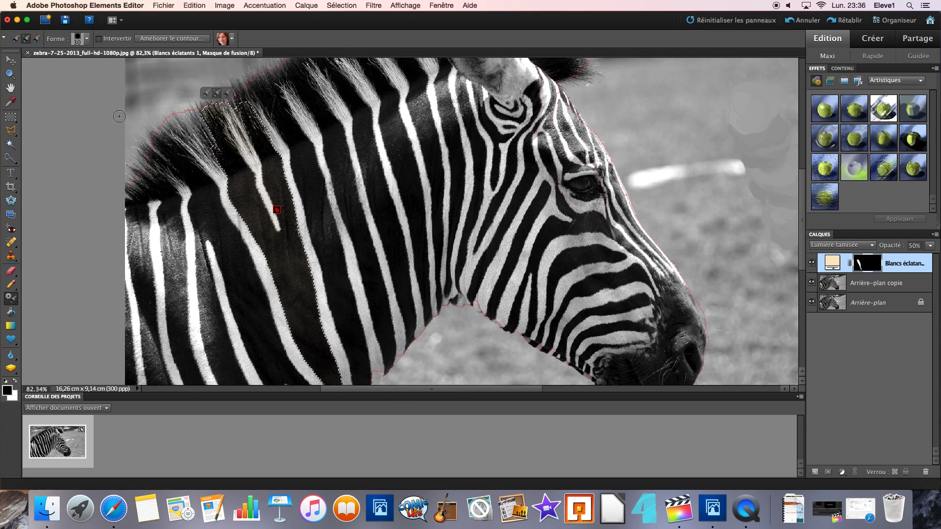
pyautogui.click(177, 38)
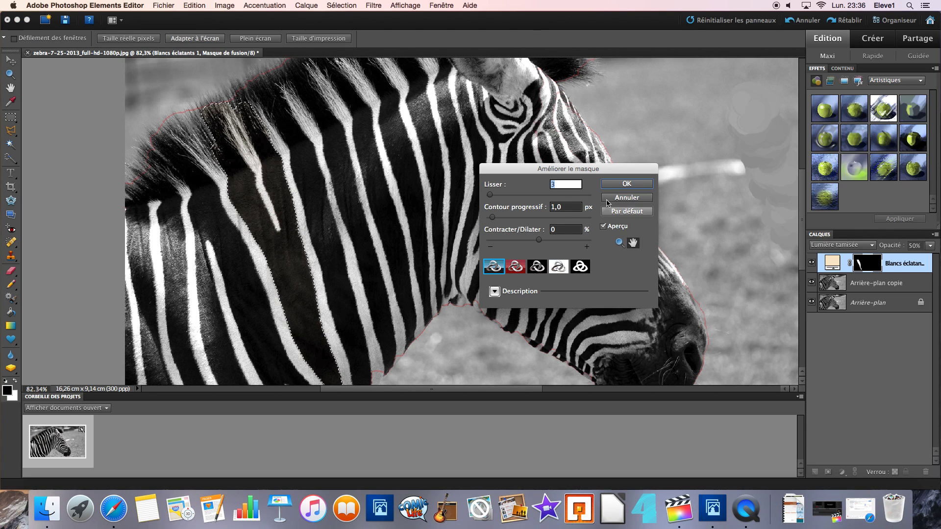
pyautogui.moveTo(491, 195); pyautogui.dragTo(495, 218)
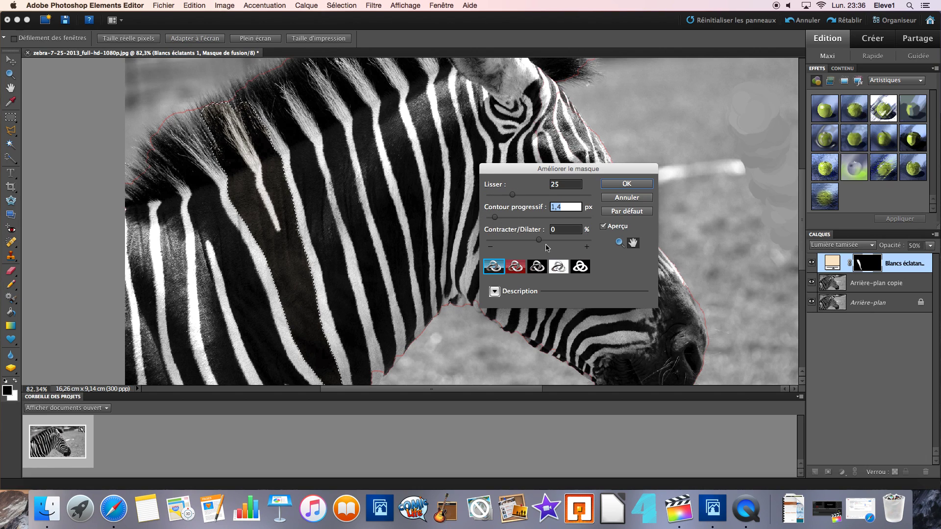
pyautogui.moveTo(541, 242)
pyautogui.mouseDown()
pyautogui.moveTo(576, 242)
pyautogui.moveTo(541, 242)
pyautogui.mouseUp()
pyautogui.click(626, 183)
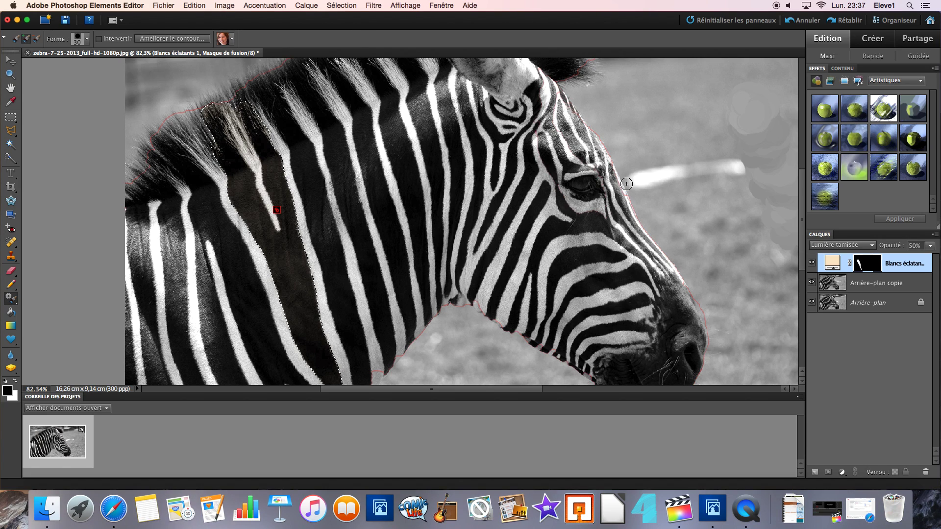
# - Extend the Smart Brush effect to two more dark neck stripes, and undo all the Smart Brush strokes
pyautogui.click(391, 207)
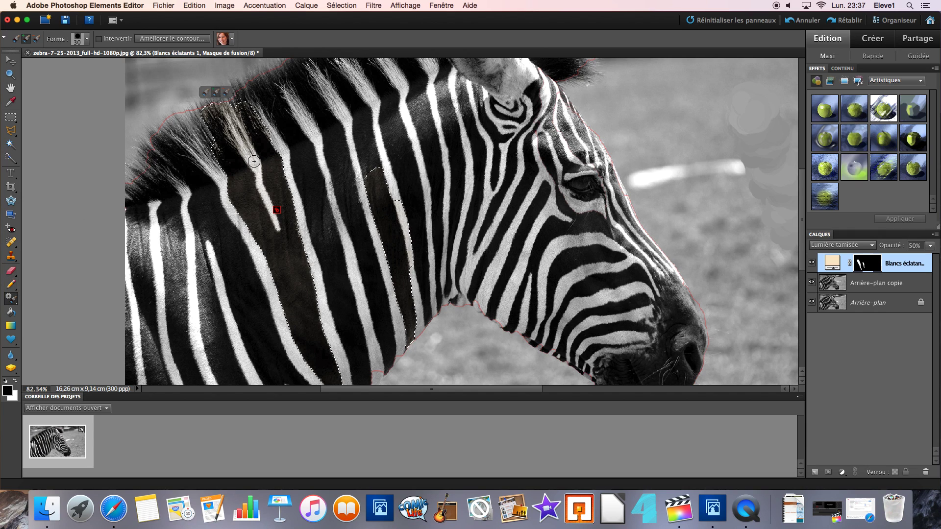
pyautogui.click(246, 187)
pyautogui.moveTo(302, 189)
pyautogui.mouseDown()
pyautogui.moveTo(335, 171)
pyautogui.moveTo(388, 193)
pyautogui.mouseUp()
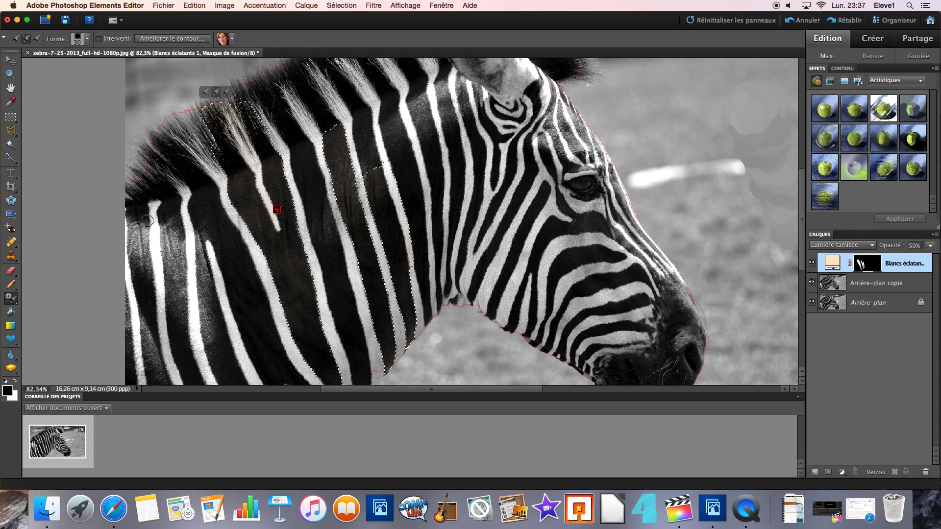
pyautogui.press('super+z')
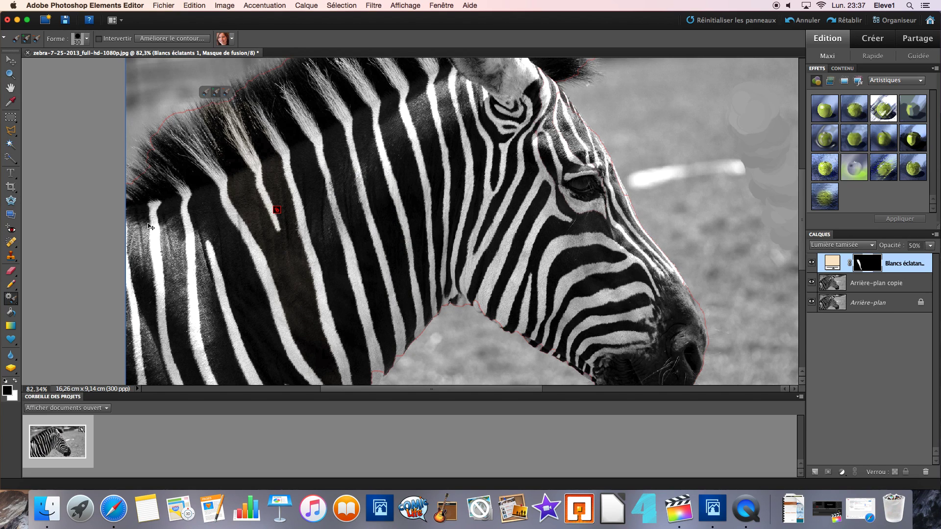
pyautogui.press('super+z')
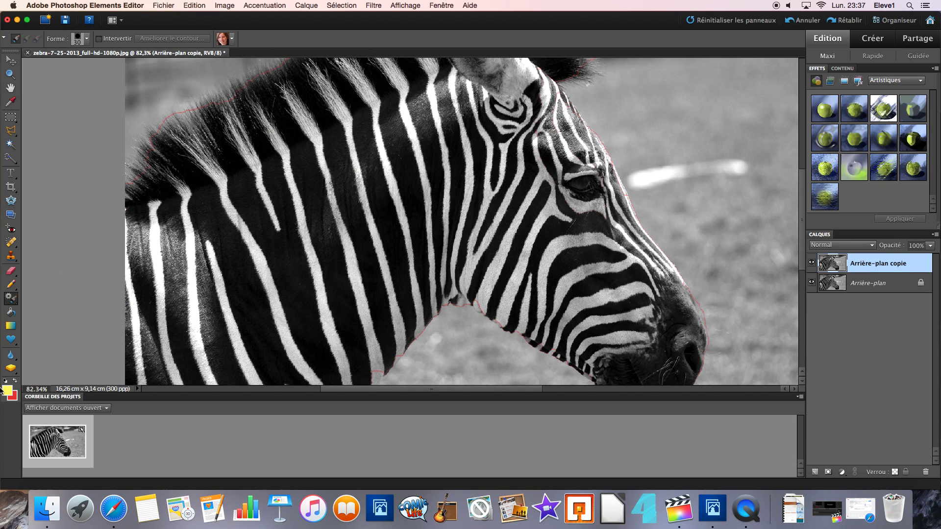
# - Paint the Blancs éclatants Smart Brush effect from the zebra's muzzle across its head and neck
pyautogui.click(11, 299)
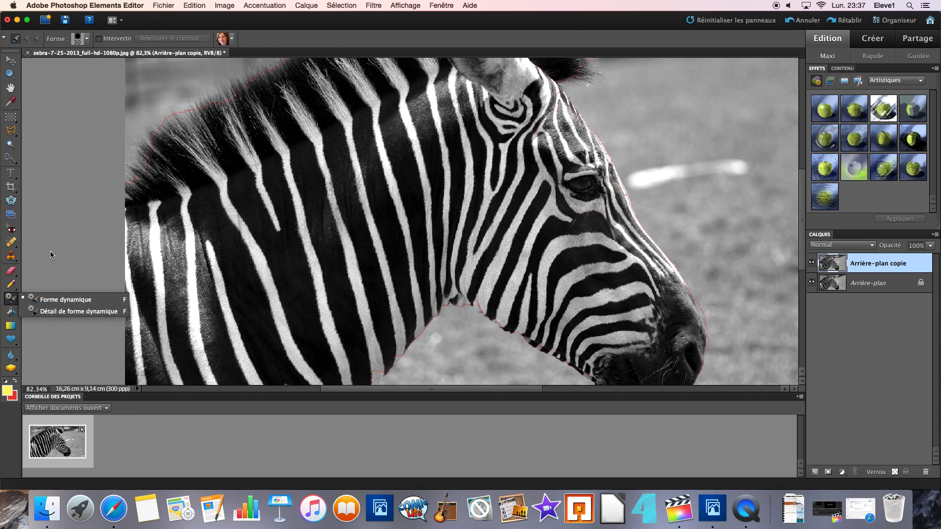
pyautogui.click(54, 300)
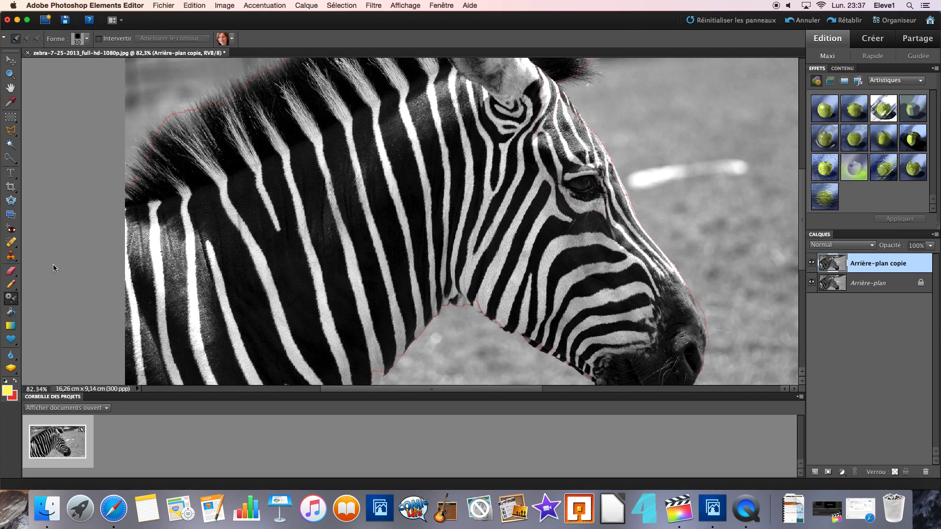
pyautogui.click(14, 302)
pyautogui.click(89, 294)
pyautogui.scroll(-1, 721, 240)
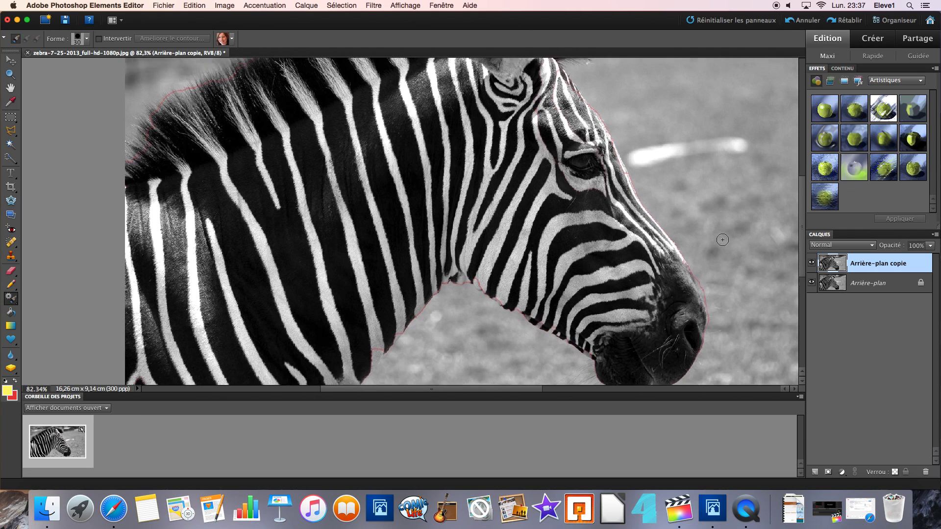
pyautogui.scroll(4, 721, 244)
pyautogui.moveTo(669, 339)
pyautogui.mouseDown()
pyautogui.moveTo(618, 258)
pyautogui.moveTo(558, 181)
pyautogui.moveTo(437, 89)
pyautogui.moveTo(363, 98)
pyautogui.moveTo(323, 139)
pyautogui.moveTo(199, 221)
pyautogui.moveTo(108, 246)
pyautogui.moveTo(108, 319)
pyautogui.moveTo(130, 363)
pyautogui.moveTo(229, 388)
pyautogui.moveTo(340, 362)
pyautogui.moveTo(365, 315)
pyautogui.moveTo(499, 285)
pyautogui.moveTo(549, 305)
pyautogui.moveTo(600, 377)
pyautogui.moveTo(649, 394)
pyautogui.mouseUp()
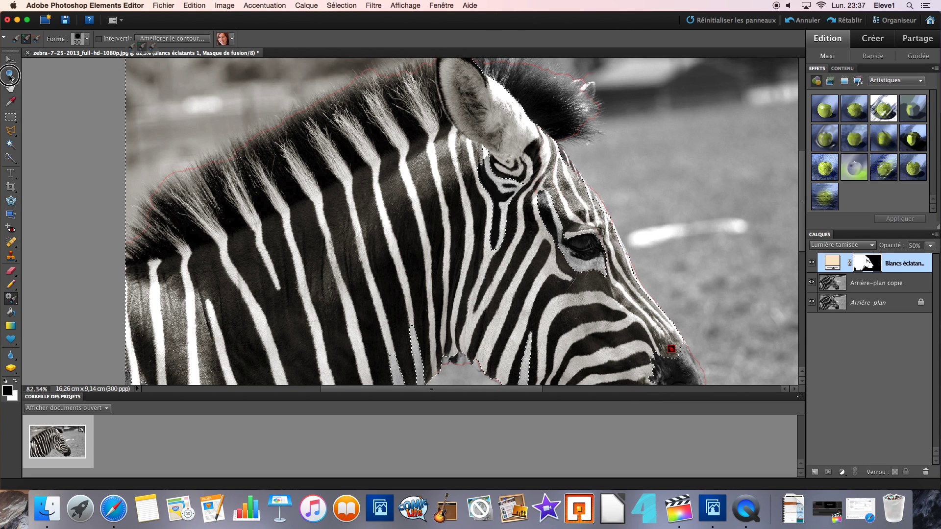
pyautogui.click(9, 75)
pyautogui.click(222, 39)
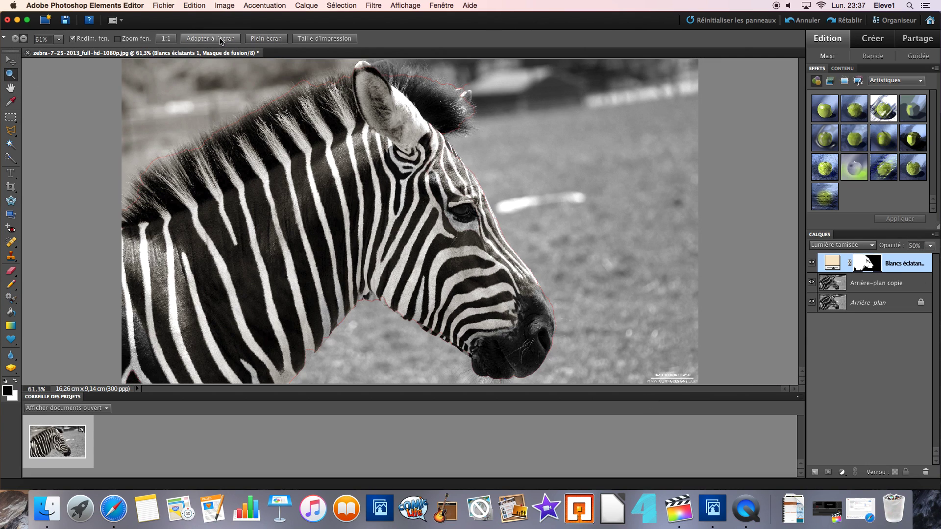
# - Examine the solid colour settings of the Smart Brush adjustment and cancel them
pyautogui.click(10, 298)
pyautogui.rightClick(288, 250)
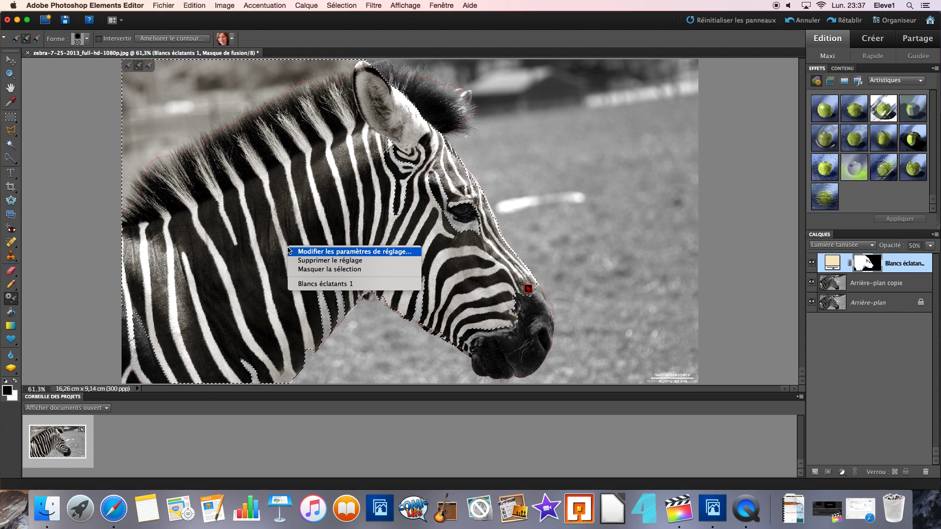
pyautogui.click(292, 251)
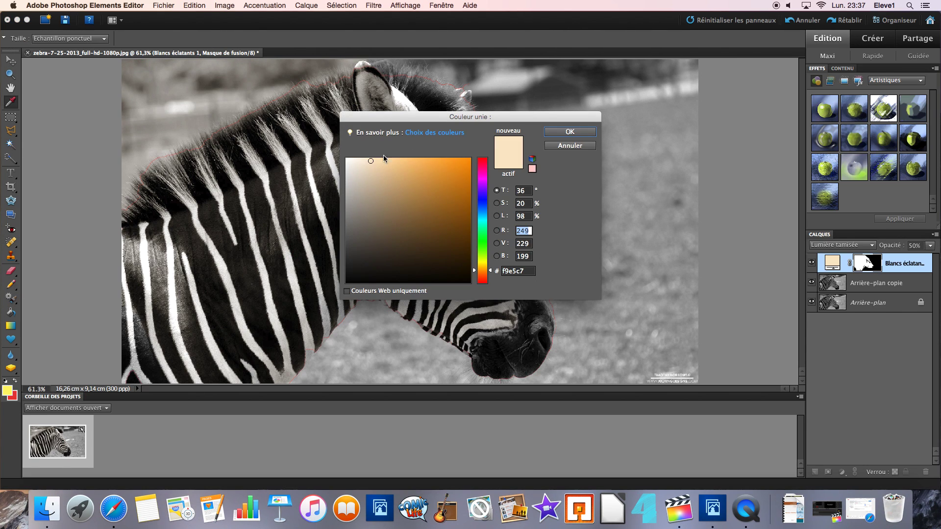
pyautogui.click(589, 143)
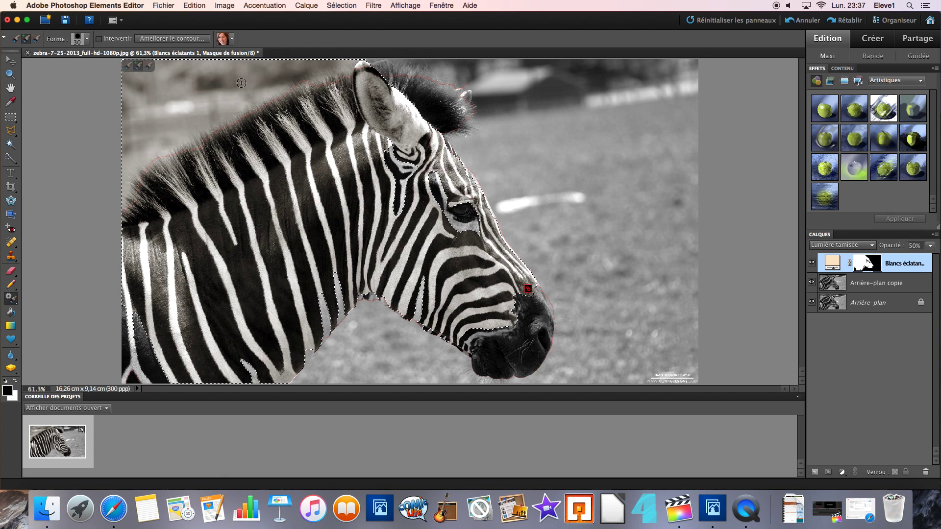
# - Preview the Smart Brush mask as a red overlay and refine it with smoothing 27, feather 6.2 px and contraction -67%
pyautogui.click(175, 41)
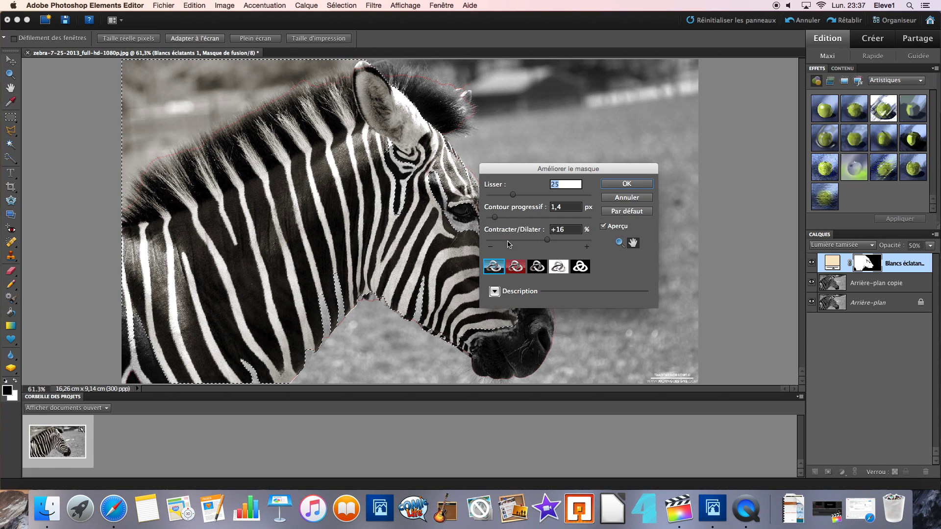
pyautogui.click(494, 291)
pyautogui.click(516, 267)
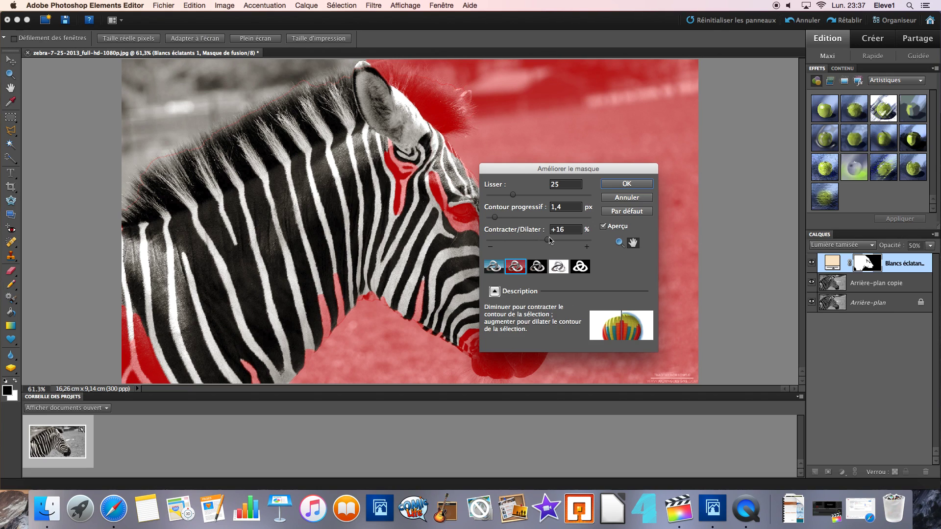
pyautogui.moveTo(548, 241)
pyautogui.mouseDown()
pyautogui.moveTo(611, 246)
pyautogui.moveTo(492, 249)
pyautogui.moveTo(551, 251)
pyautogui.mouseUp()
pyautogui.moveTo(547, 169); pyautogui.dragTo(683, 168)
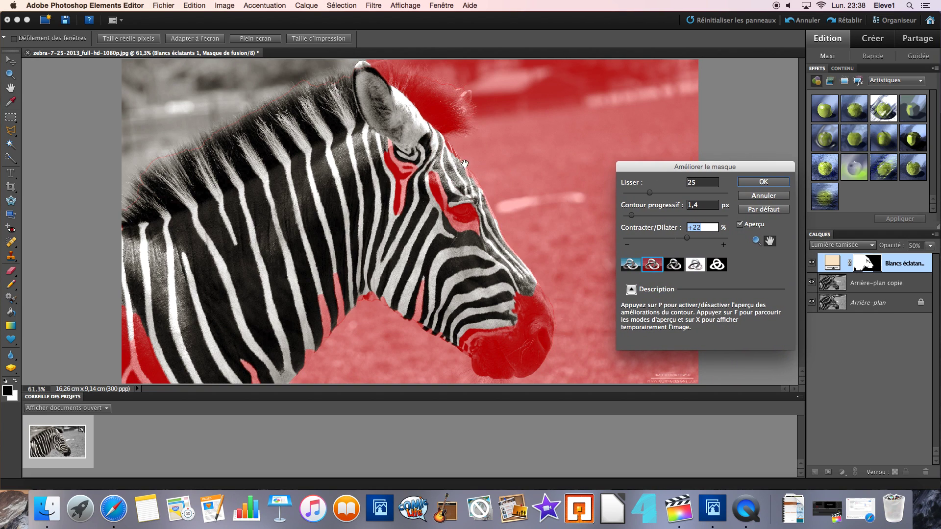
pyautogui.moveTo(631, 215); pyautogui.dragTo(652, 196)
pyautogui.moveTo(686, 237); pyautogui.dragTo(642, 241)
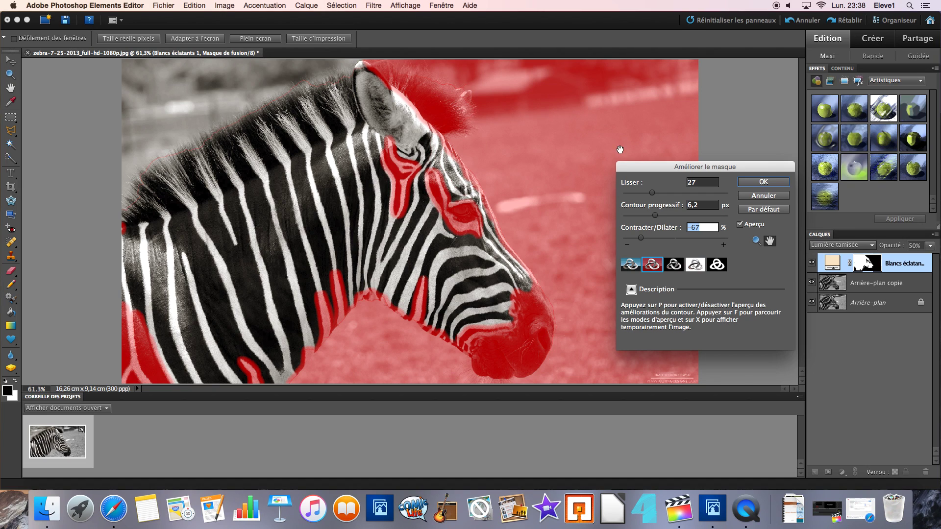
# - Preview the mask on black and refine it with smoothing 14, feather 8.0 px and contraction -46%
pyautogui.click(674, 265)
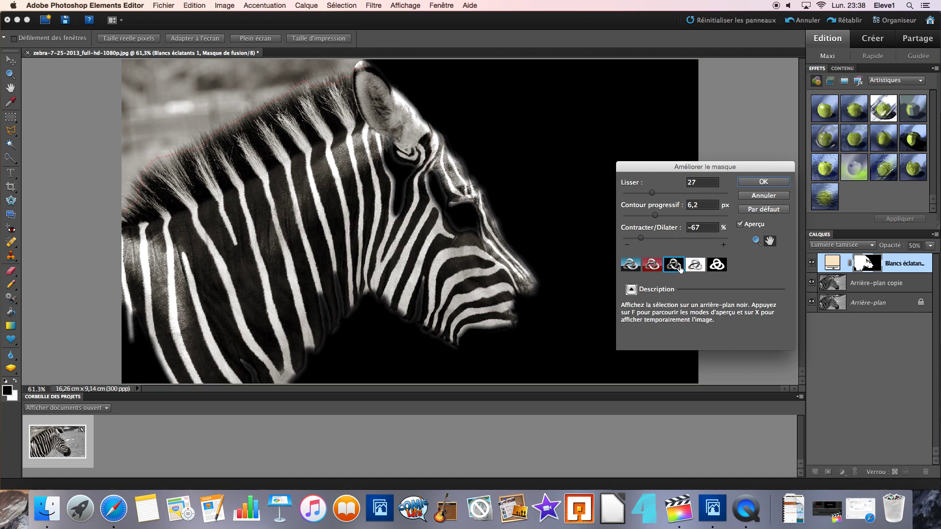
pyautogui.moveTo(640, 238); pyautogui.dragTo(616, 244)
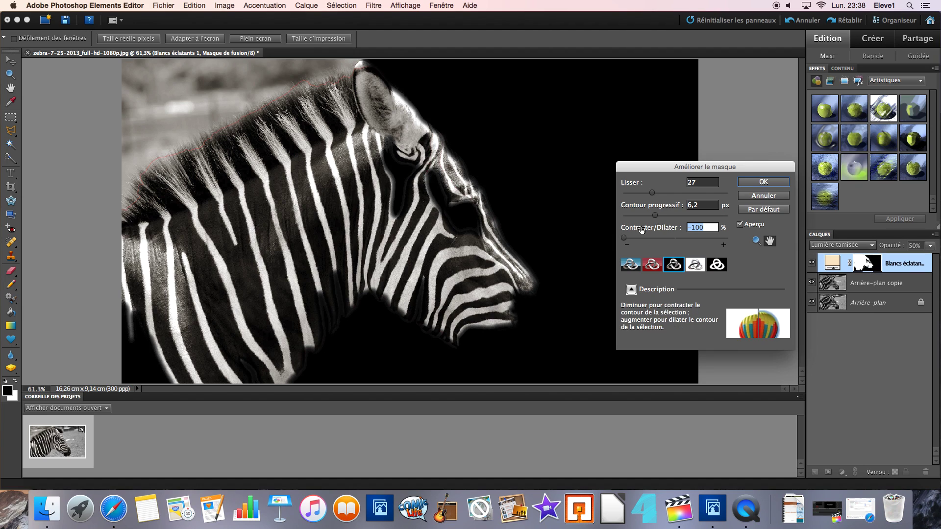
pyautogui.moveTo(655, 216); pyautogui.dragTo(638, 196)
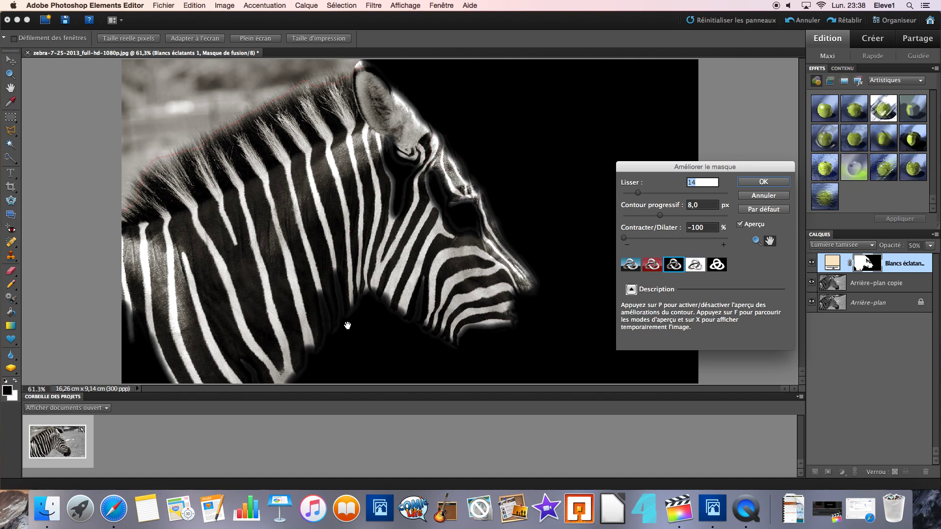
pyautogui.moveTo(623, 238); pyautogui.dragTo(677, 242)
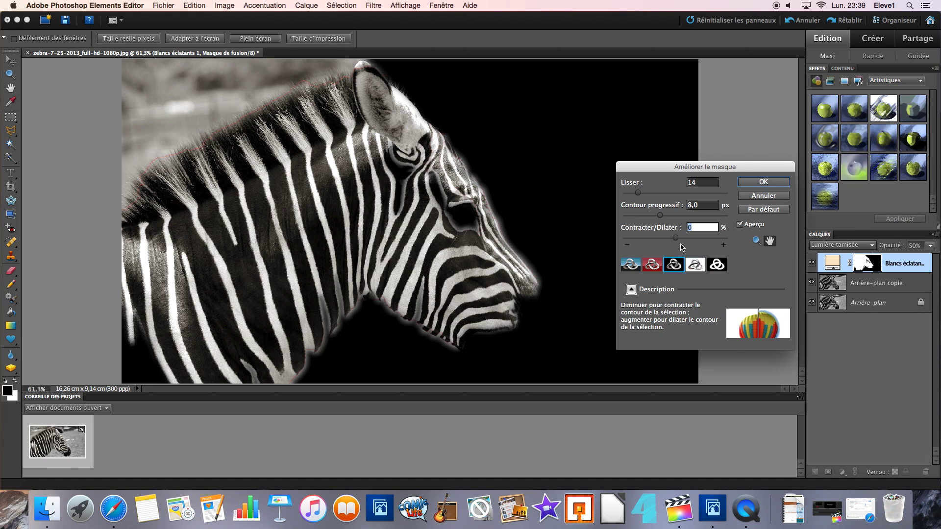
pyautogui.moveTo(677, 241); pyautogui.dragTo(651, 241)
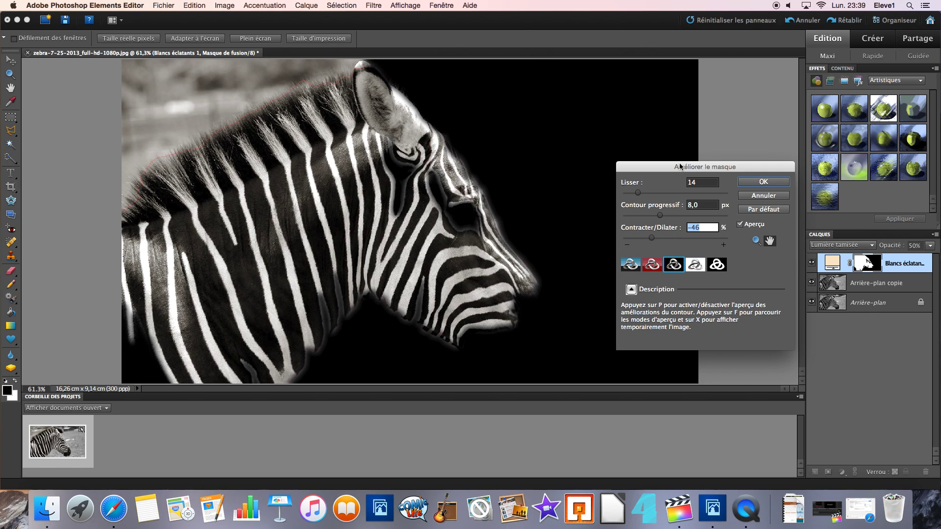
pyautogui.click(750, 182)
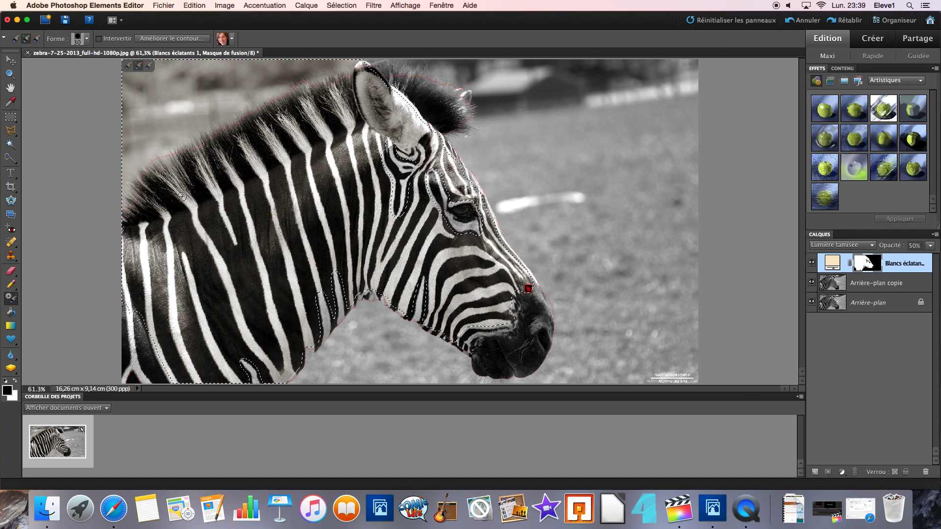
# - Activate the Paint Bucket and set the background colour to bright red, fb0303
pyautogui.click(11, 312)
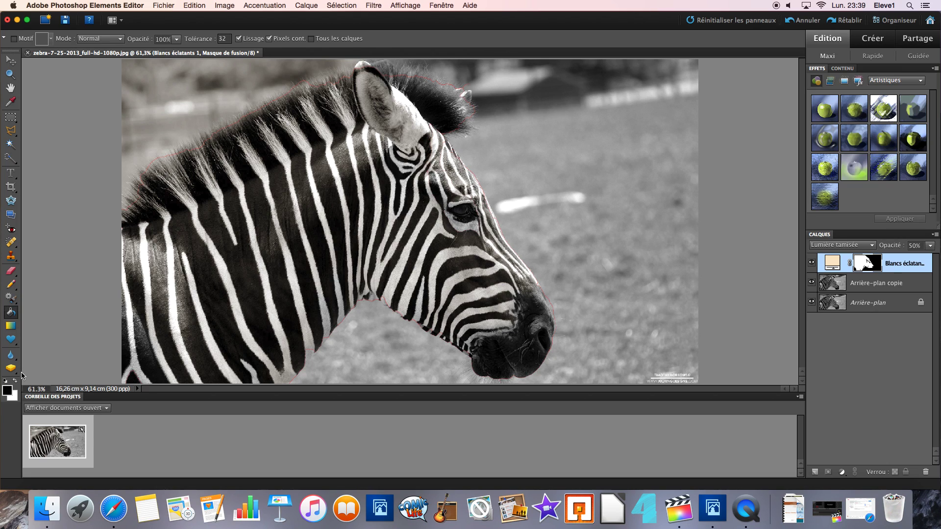
pyautogui.click(13, 395)
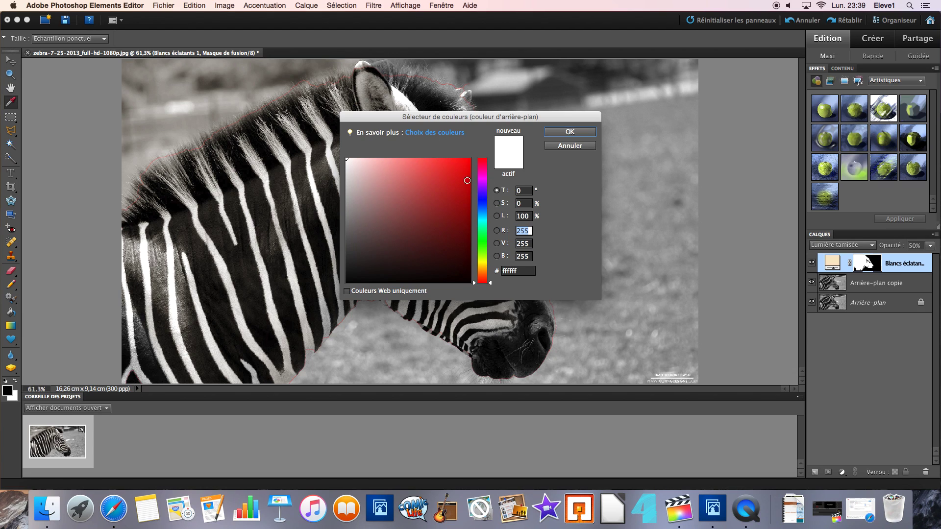
pyautogui.click(469, 160)
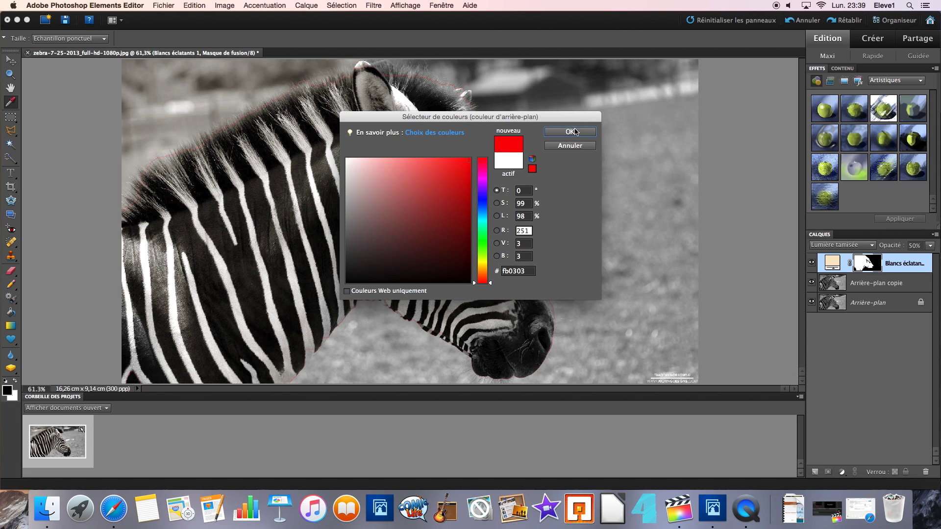
pyautogui.click(571, 131)
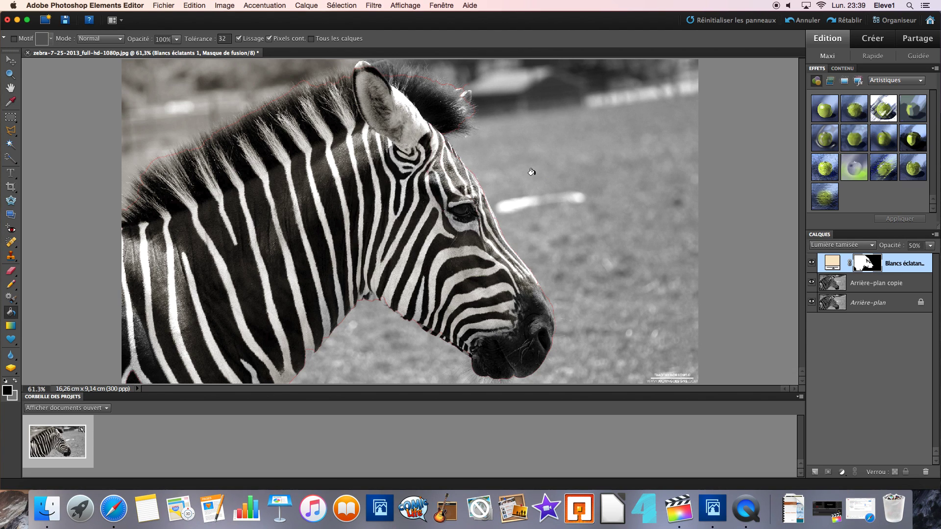
# - Try filling the field behind the zebra with yellow on the Arrière-plan copie layer, and undo the fill
pyautogui.click(875, 284)
pyautogui.click(572, 184)
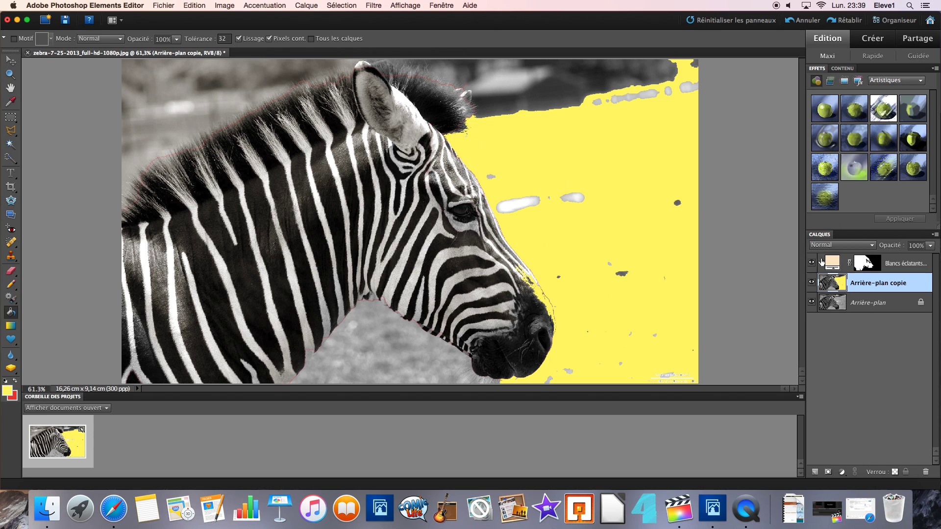
pyautogui.press('super+z')
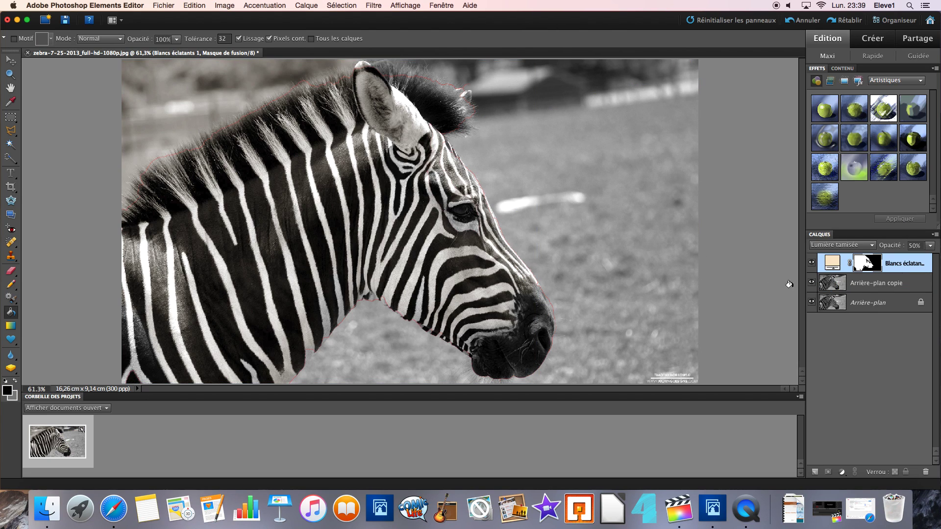
pyautogui.click(836, 287)
pyautogui.click(838, 303)
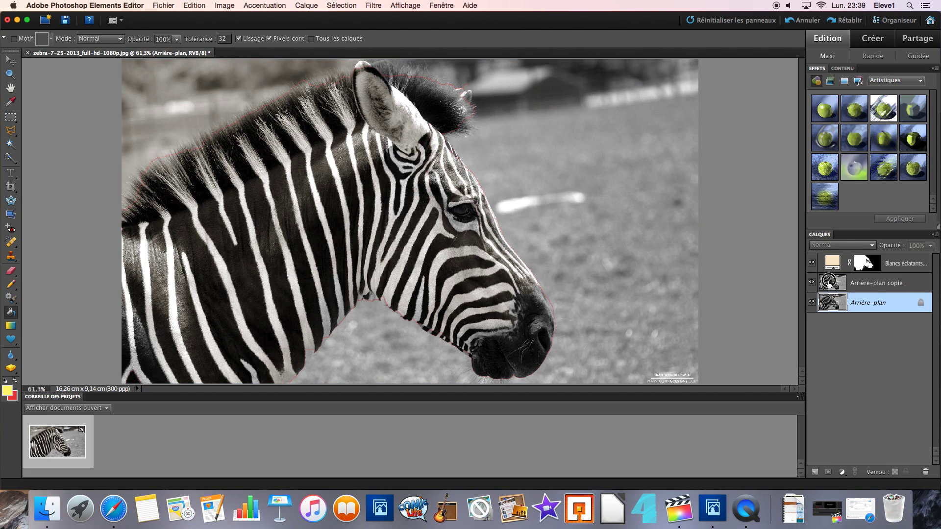
pyautogui.click(829, 283)
pyautogui.rightClick(830, 264)
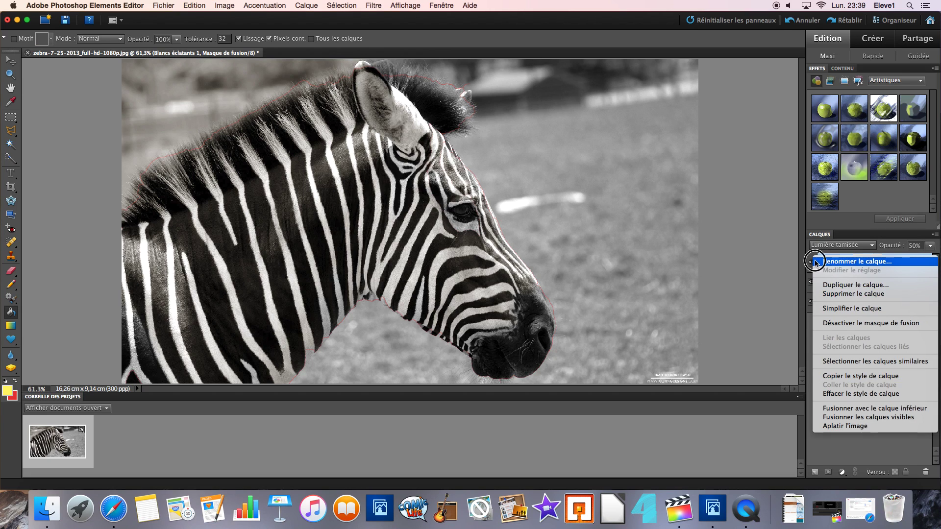
pyautogui.click(832, 262)
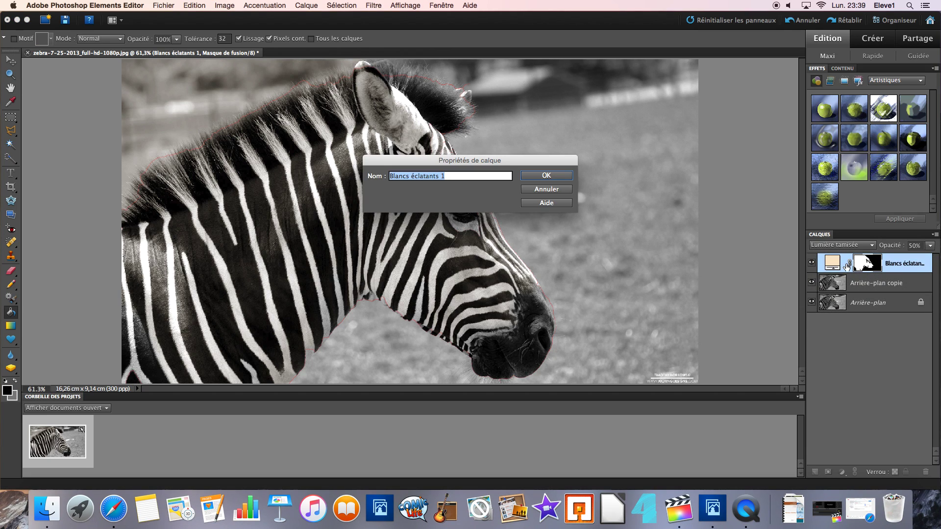
pyautogui.click(556, 182)
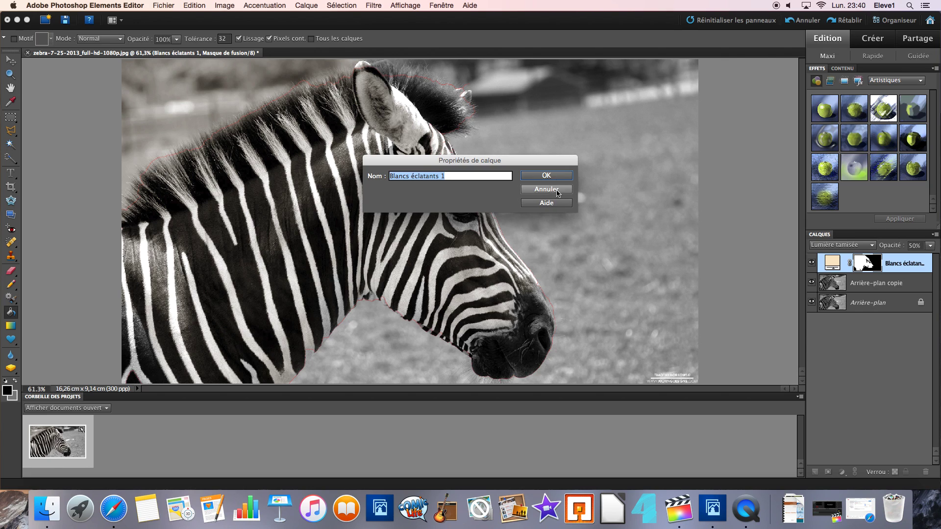
# - Delete the Blancs éclatants 1 layer
pyautogui.rightClick(836, 261)
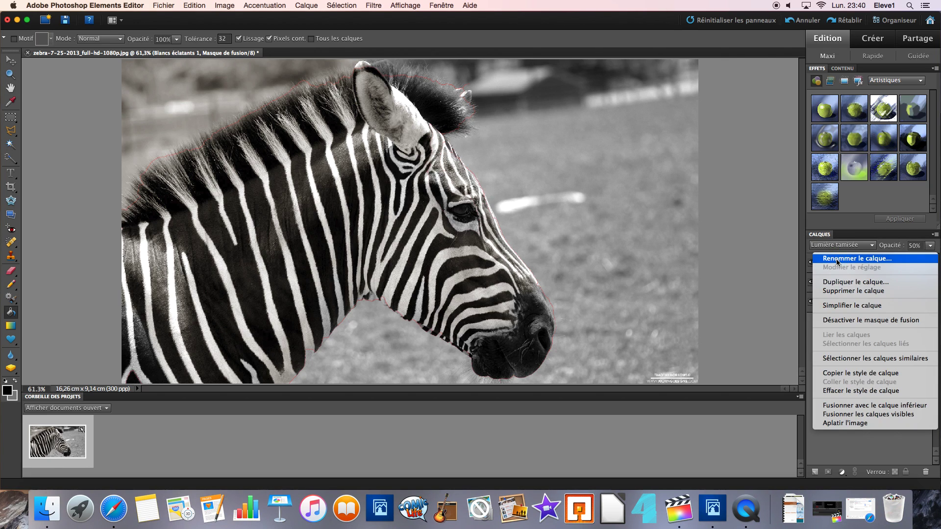
pyautogui.click(850, 291)
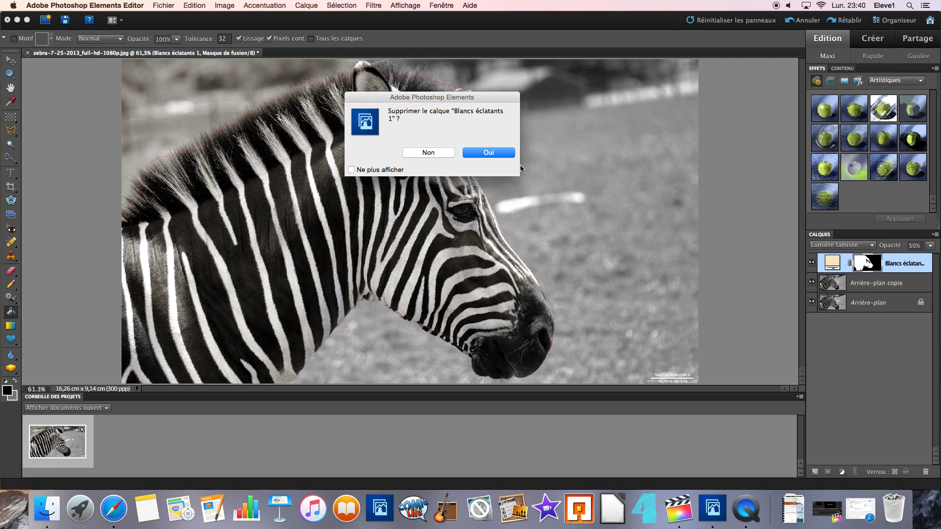
pyautogui.click(490, 149)
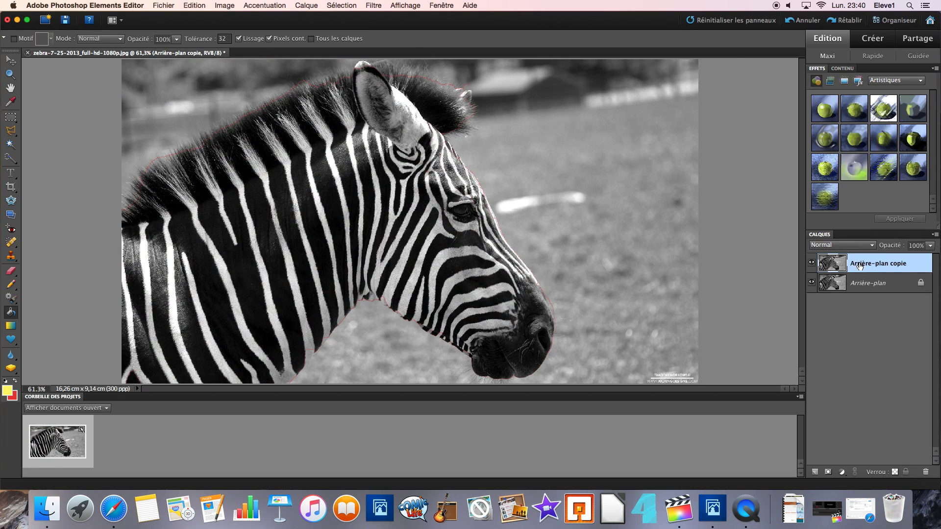
# - Delete the Arrière-plan layer, leaving only Arrière-plan copie
pyautogui.rightClick(849, 282)
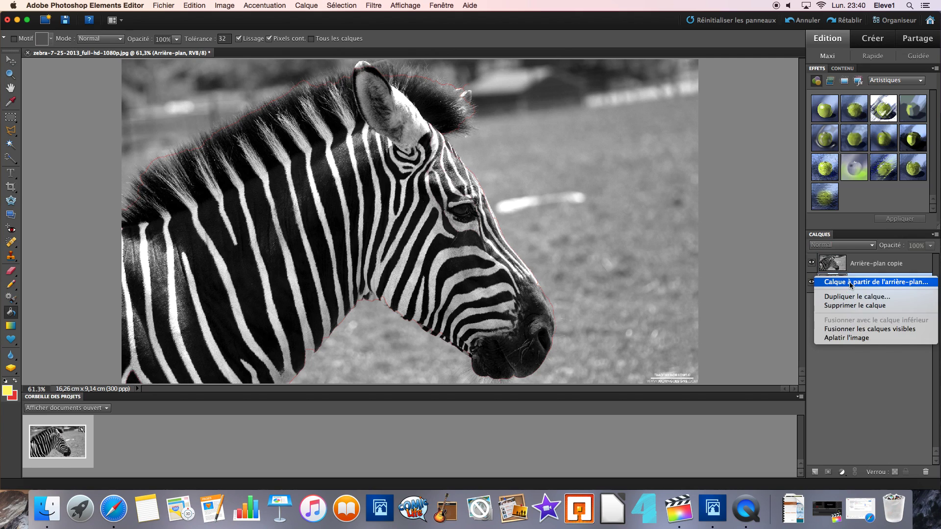
pyautogui.click(862, 307)
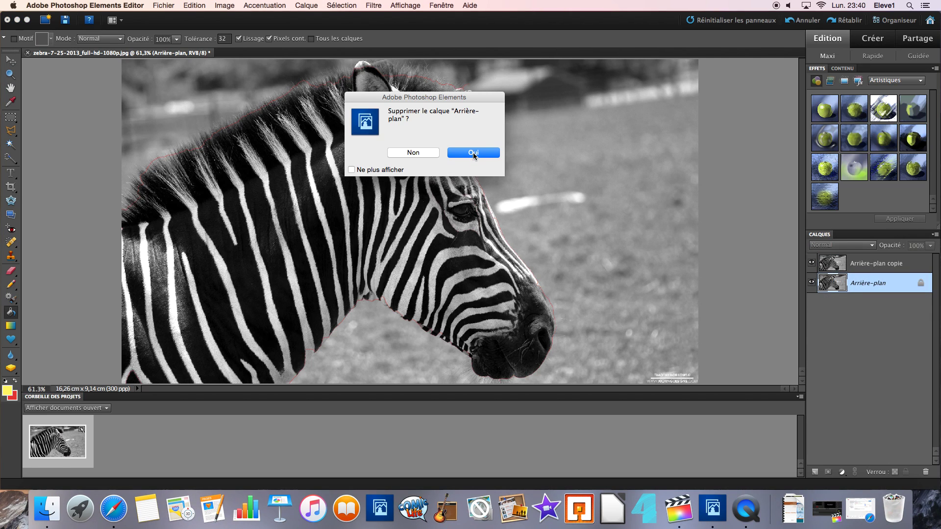
pyautogui.click(473, 153)
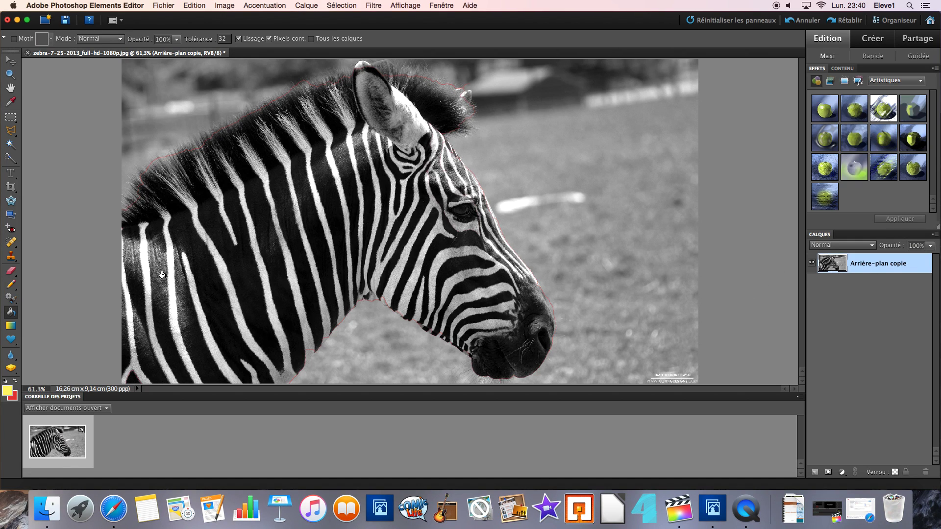
# - Set the Paint Bucket's foreground colour to a more saturated yellow
pyautogui.click(13, 314)
pyautogui.click(7, 392)
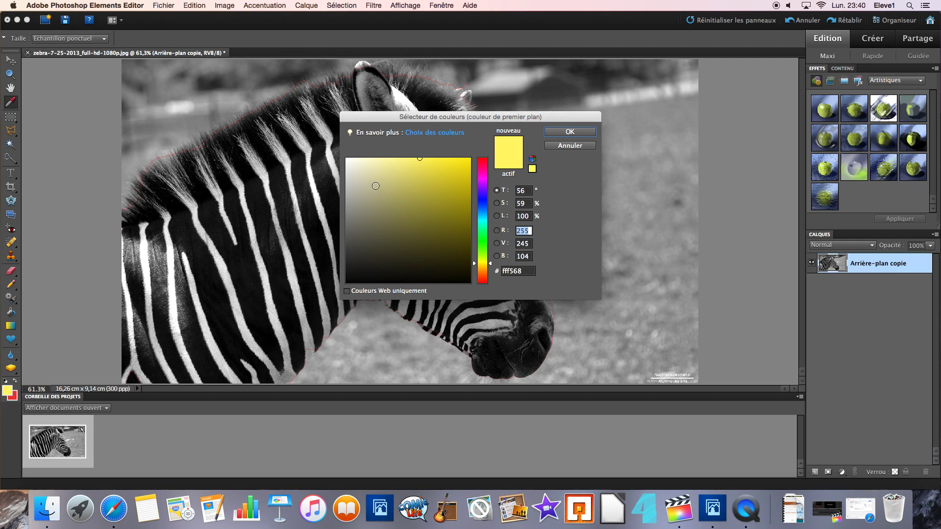
pyautogui.click(570, 132)
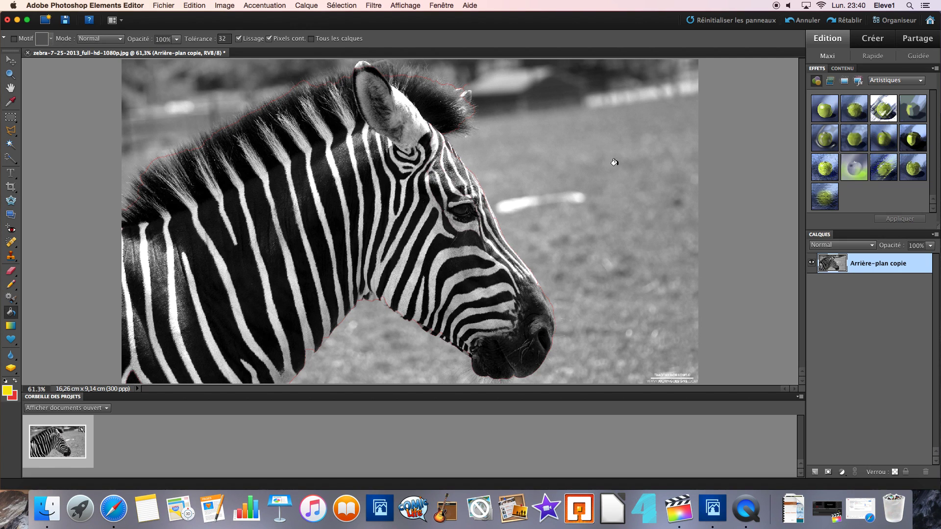
# - Fill the background areas around the zebra, including the field, upper strip and patch under the neck, with yellow using the Paint Bucket
pyautogui.click(609, 177)
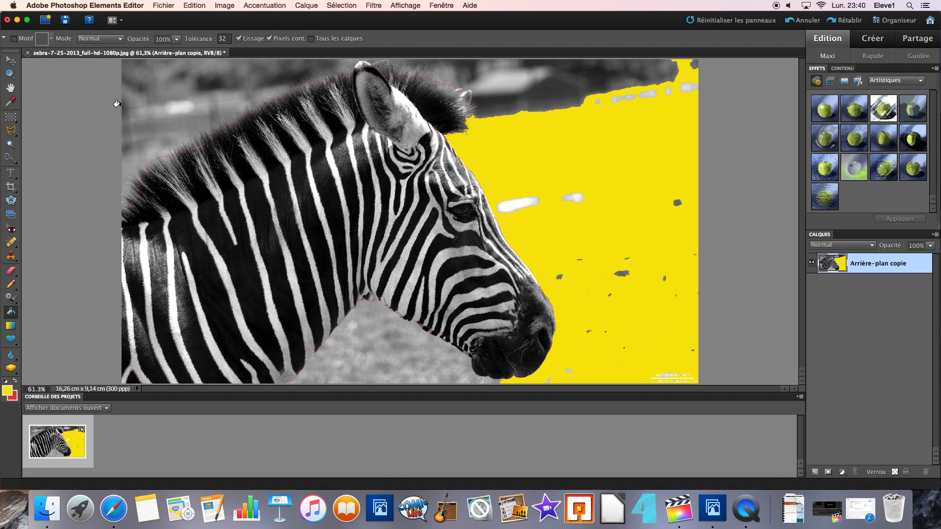
pyautogui.click(153, 103)
pyautogui.click(208, 78)
pyautogui.click(152, 81)
pyautogui.click(512, 78)
pyautogui.click(482, 93)
pyautogui.click(573, 100)
pyautogui.click(599, 78)
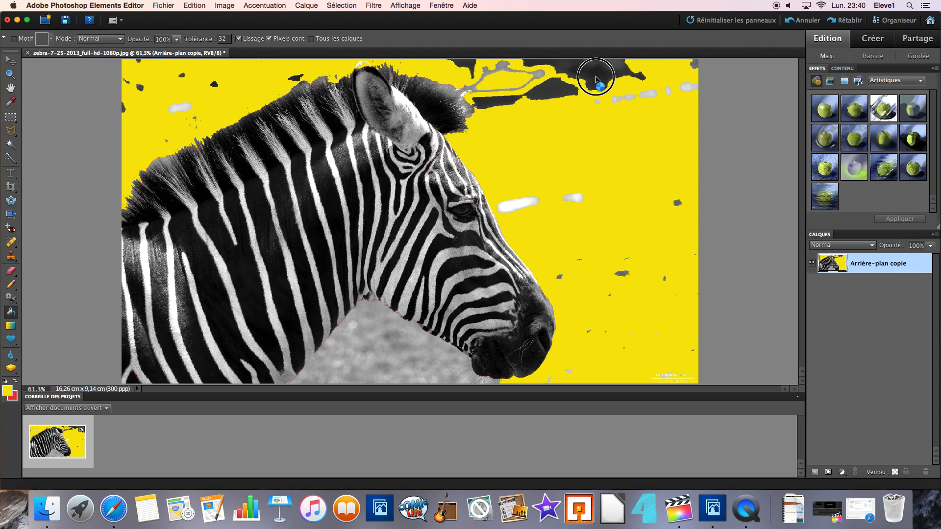
pyautogui.click(505, 92)
pyautogui.click(374, 350)
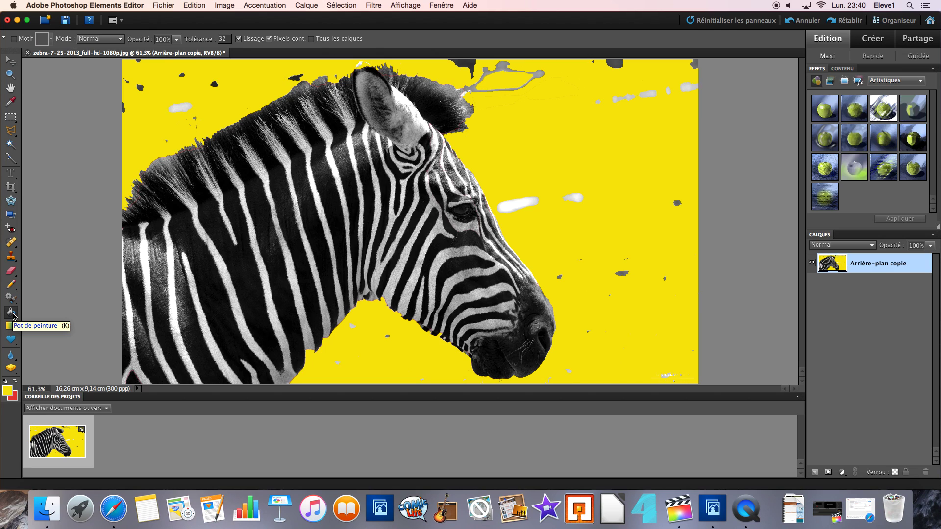
# - Undo all the yellow background fills and the deletion of the Arrière-plan layer, and switch to the Custom Shape tool
pyautogui.press('super+z')
pyautogui.press('super+z')
pyautogui.press('super+z')
pyautogui.press('super+z')
pyautogui.press('super+z')
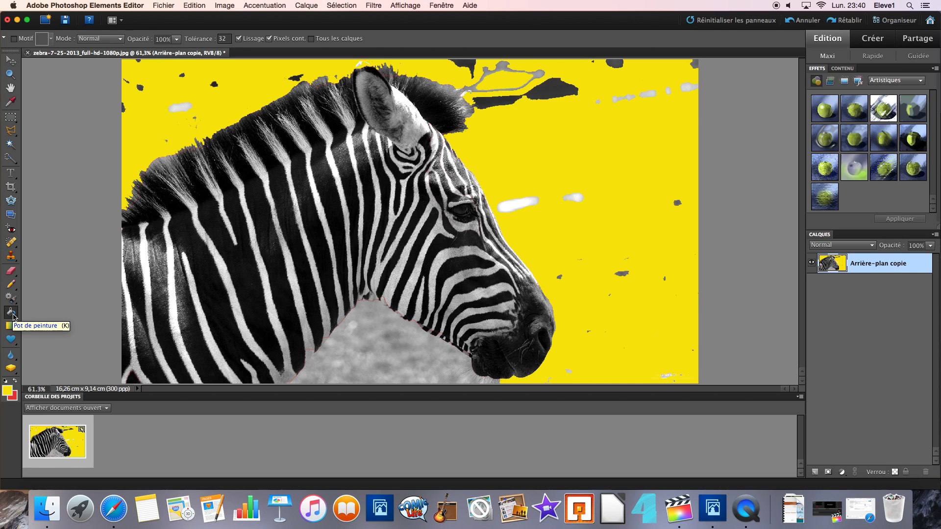
pyautogui.click(11, 339)
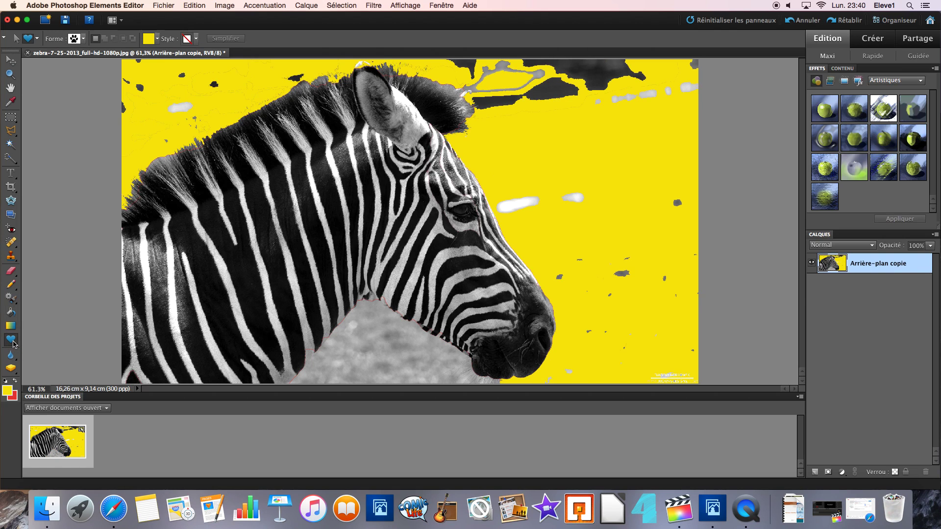
pyautogui.press('super+z')
pyautogui.press('super+z')
pyautogui.press('super+z')
pyautogui.press('super+z')
pyautogui.press('super+z')
pyautogui.press('super+z')
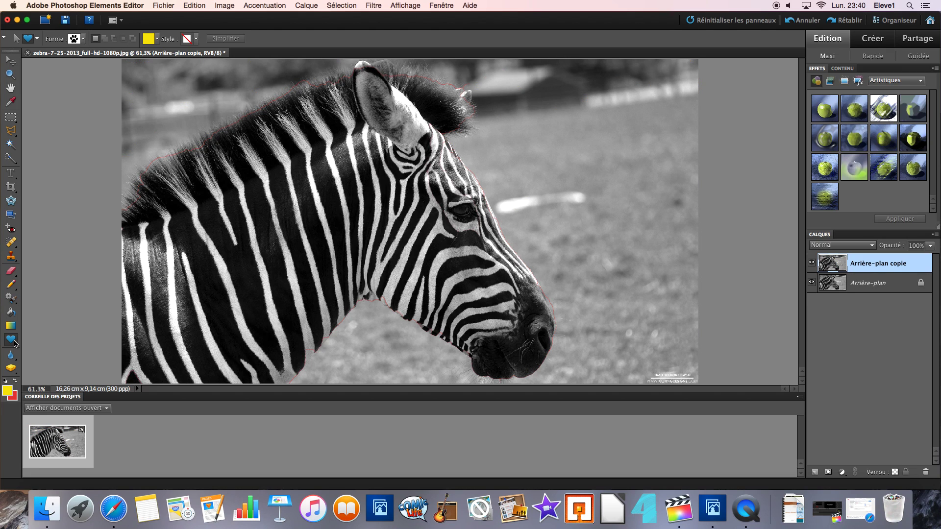
# - Draw two yellow paw print custom shapes, one over the field beside the head and a wider one on the zebra's neck
pyautogui.moveTo(553, 102); pyautogui.dragTo(637, 212)
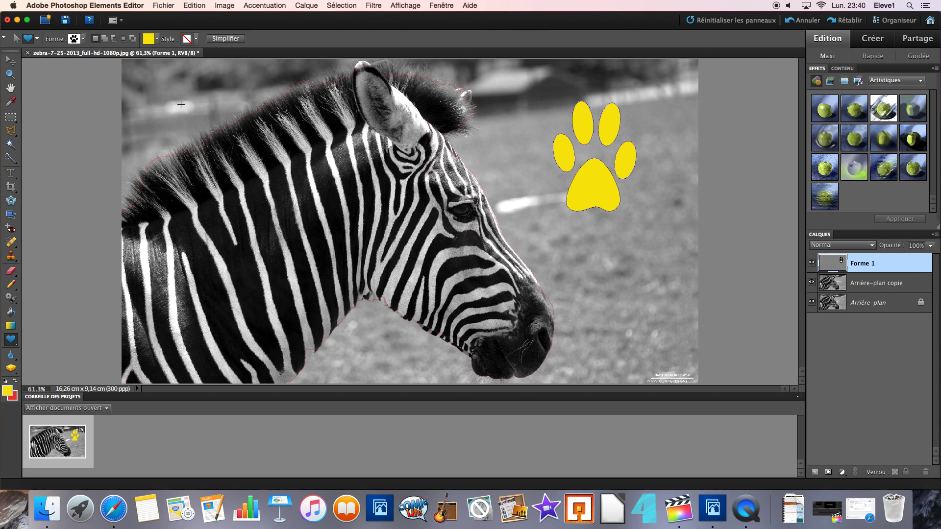
pyautogui.click(10, 339)
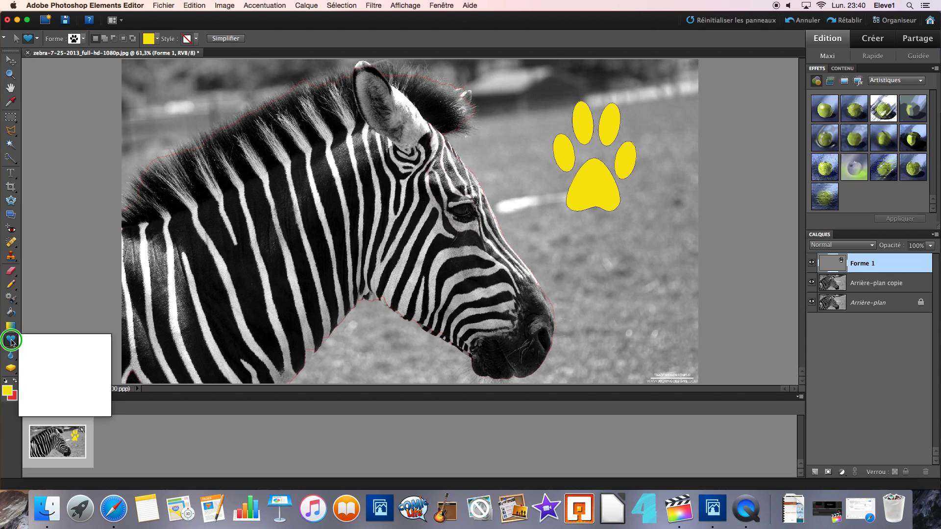
pyautogui.click(47, 399)
pyautogui.moveTo(218, 225); pyautogui.dragTo(342, 316)
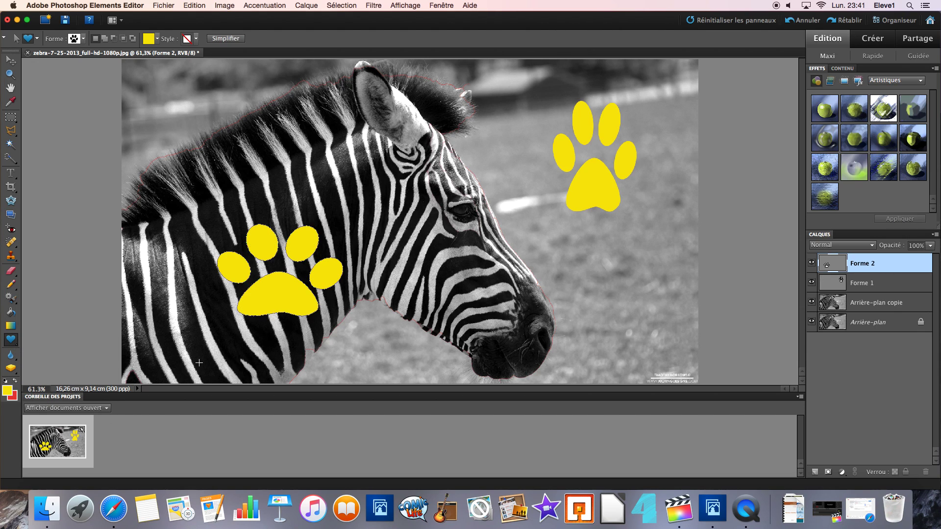
# - Draw a yellow award ribbon custom shape over the zebra's face
pyautogui.click(83, 38)
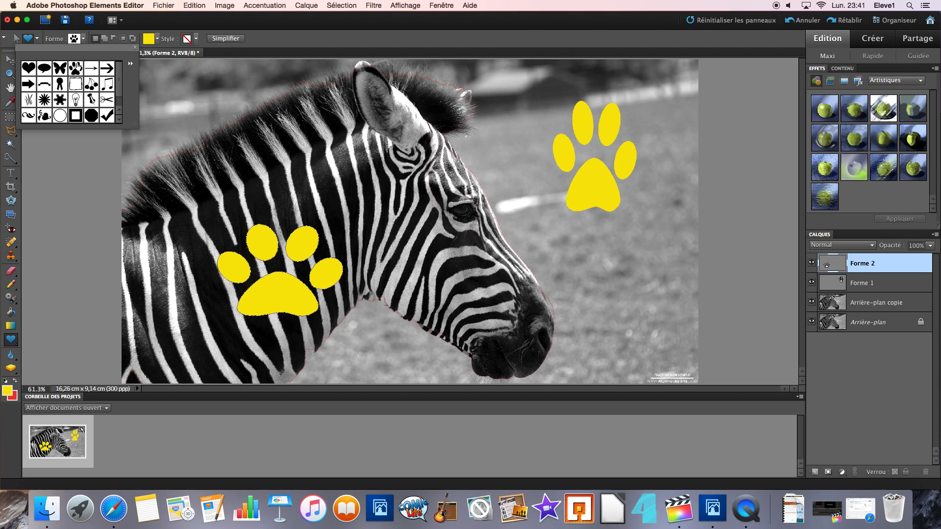
pyautogui.click(59, 84)
pyautogui.click(428, 164)
pyautogui.moveTo(419, 177); pyautogui.dragTo(480, 282)
pyautogui.moveTo(451, 207); pyautogui.dragTo(439, 198)
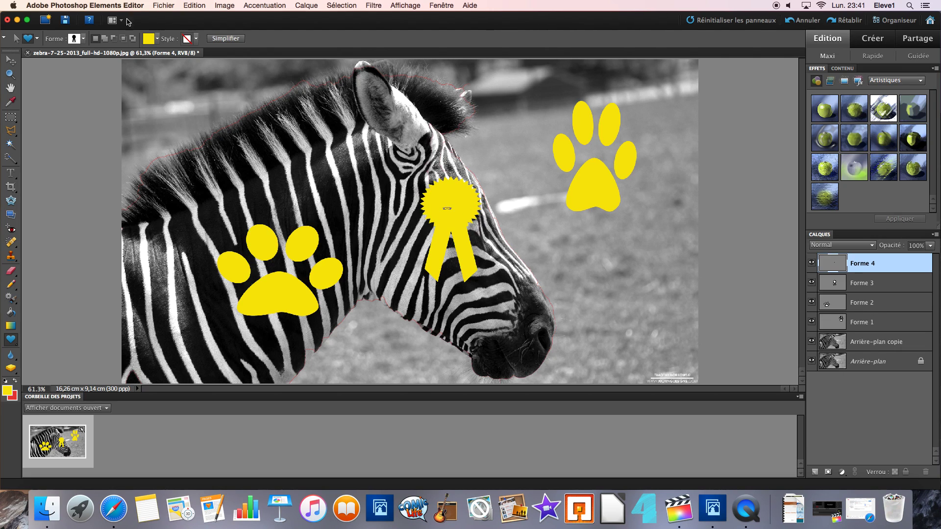
# - Draw a yellow check mark custom shape across the zebra's upper neck
pyautogui.click(84, 38)
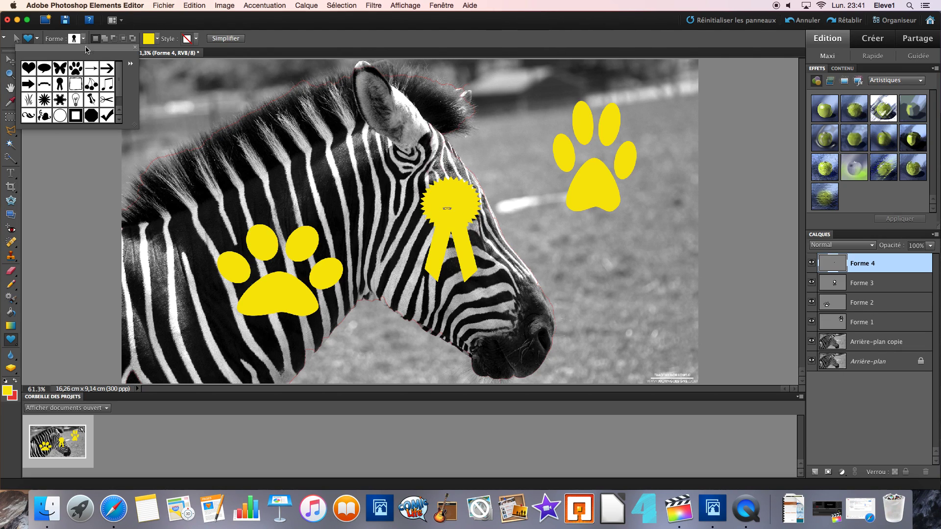
pyautogui.click(106, 115)
pyautogui.moveTo(268, 156); pyautogui.dragTo(382, 212)
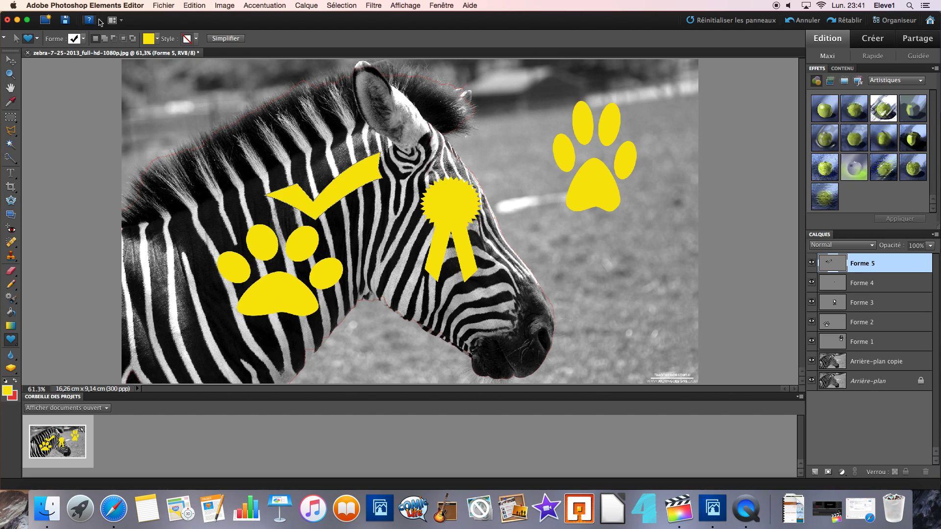
# - Draw a yellow light bulb custom shape over the zebra's mane
pyautogui.click(84, 39)
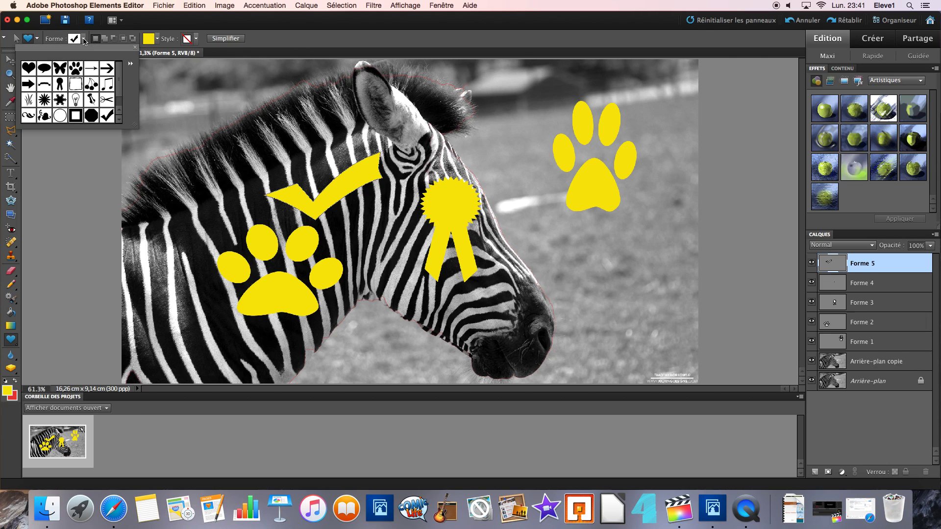
pyautogui.click(75, 100)
pyautogui.moveTo(177, 91); pyautogui.dragTo(242, 201)
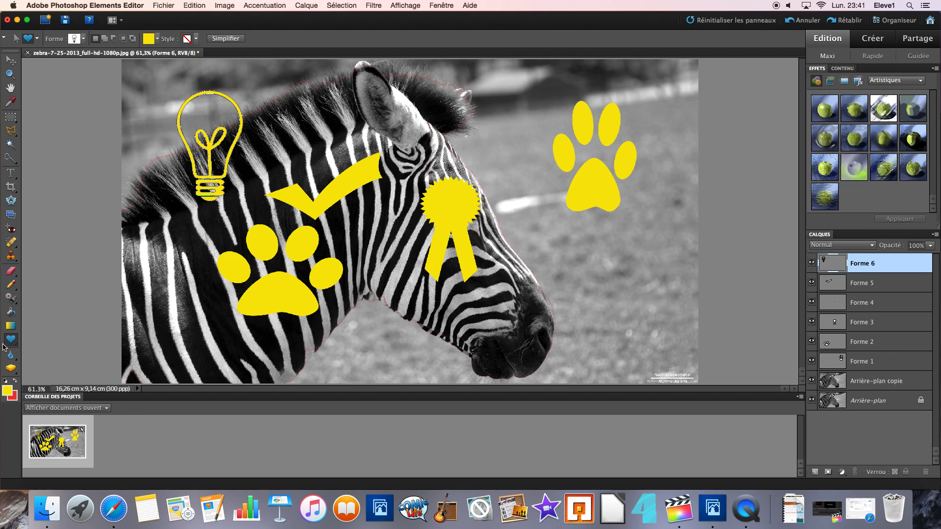
# - Undo all the custom shapes drawn on the zebra photo
pyautogui.press('super+z')
pyautogui.press('super+z')
pyautogui.press('super+z')
pyautogui.press('super+z')
pyautogui.press('super+z')
pyautogui.press('super+z')
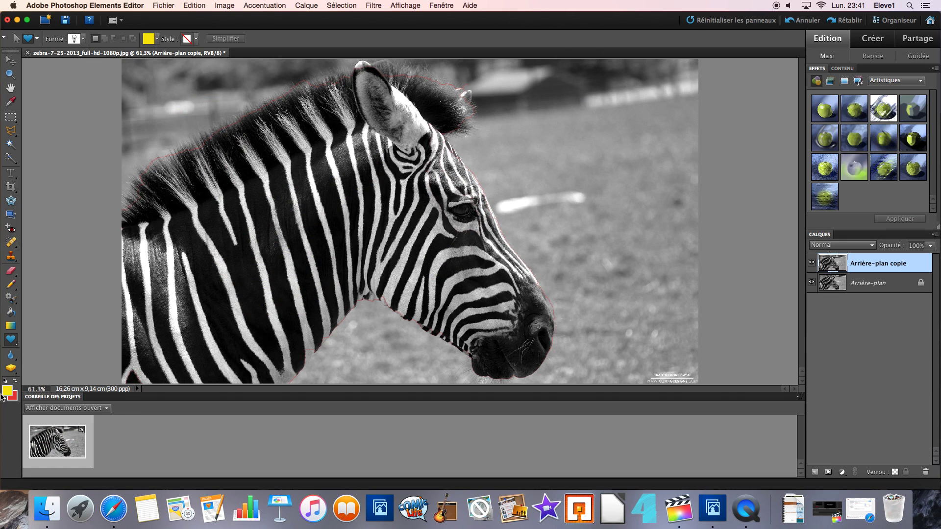
# - Draw a yellow six-sided polygon in the background above the zebra's back, and undo it
pyautogui.click(9, 344)
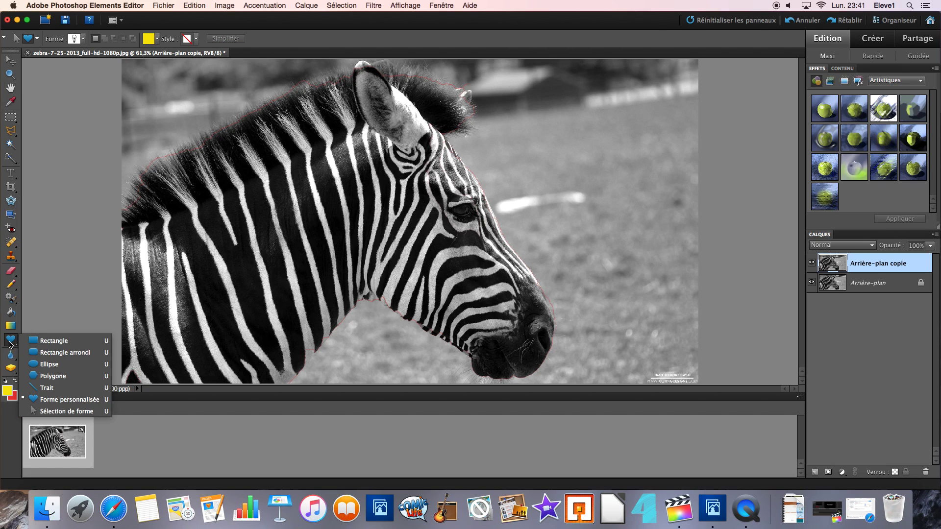
pyautogui.click(53, 375)
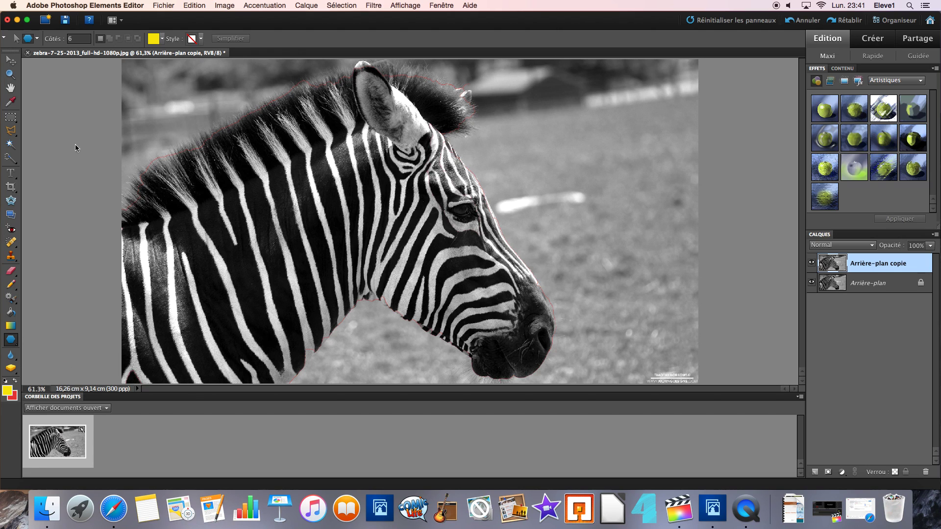
pyautogui.moveTo(172, 104); pyautogui.dragTo(132, 106)
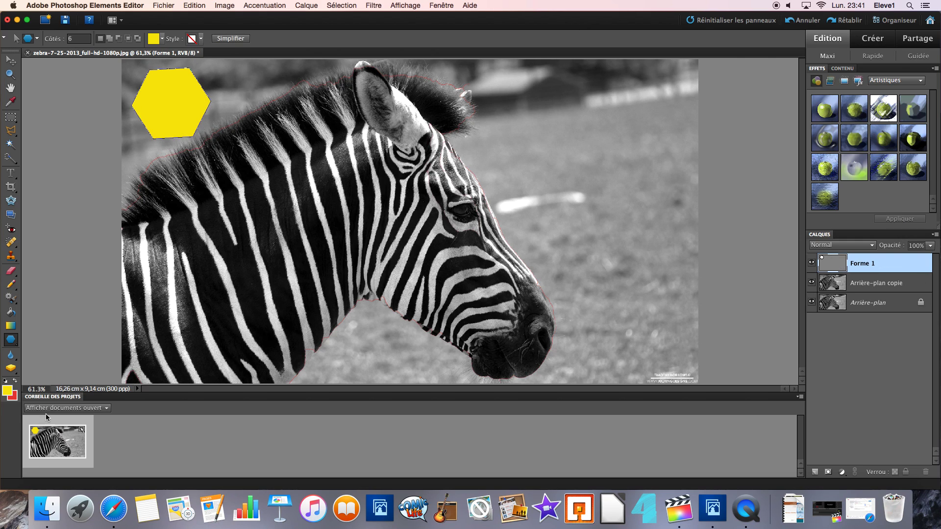
pyautogui.press('super+z')
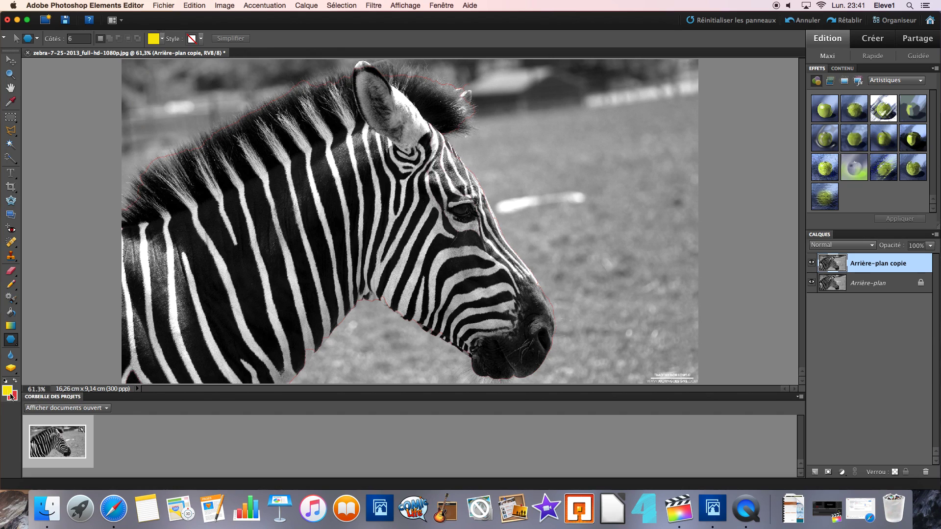
# - Soften small areas of the zebra's shoulder and lower cheek stripes with the Blur tool at 34 px and 50% intensity
pyautogui.click(12, 356)
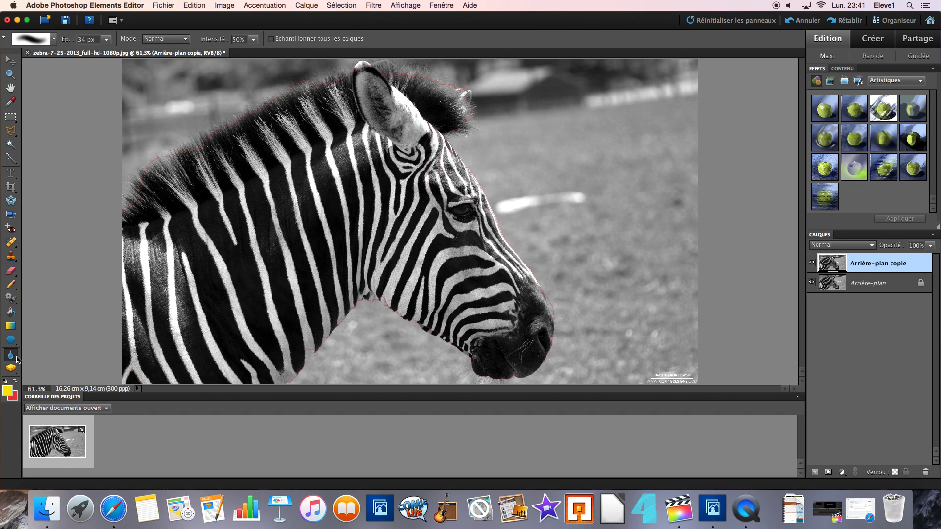
pyautogui.click(17, 359)
pyautogui.click(40, 360)
pyautogui.click(10, 362)
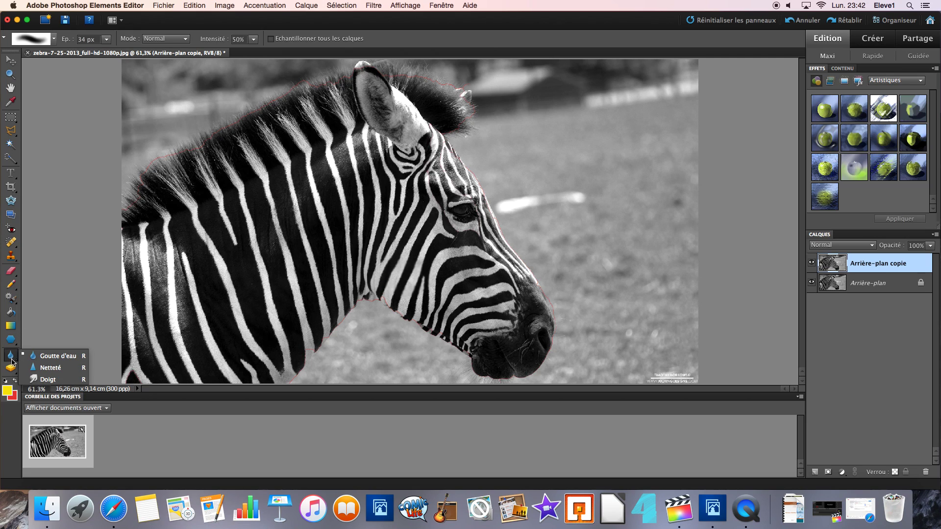
pyautogui.click(17, 362)
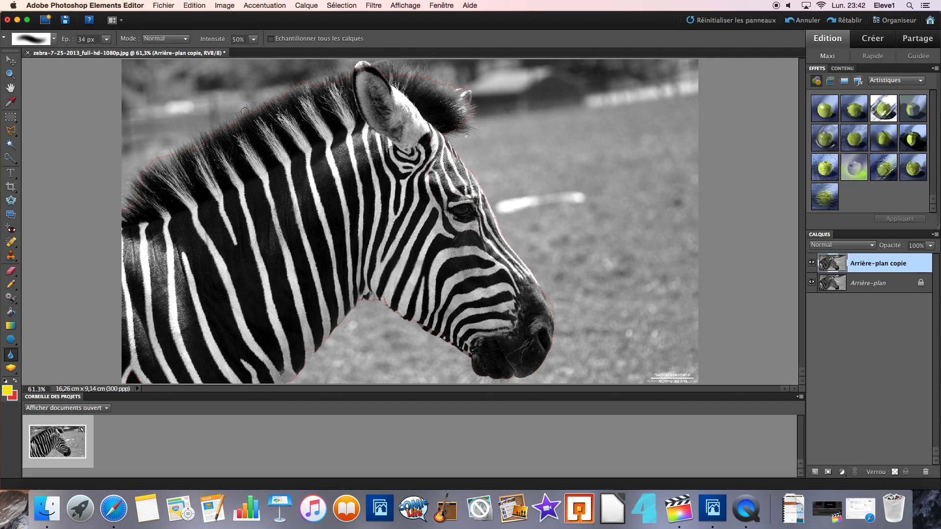
pyautogui.click(10, 74)
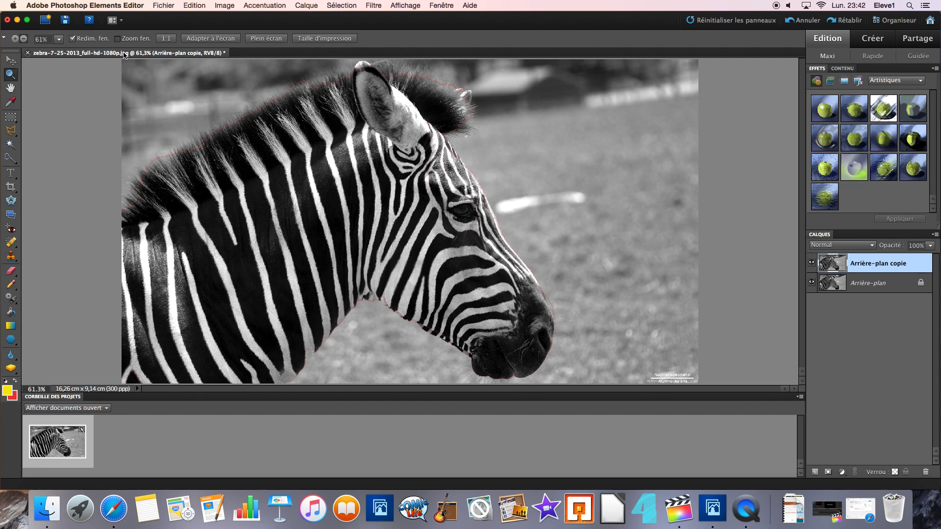
pyautogui.click(274, 38)
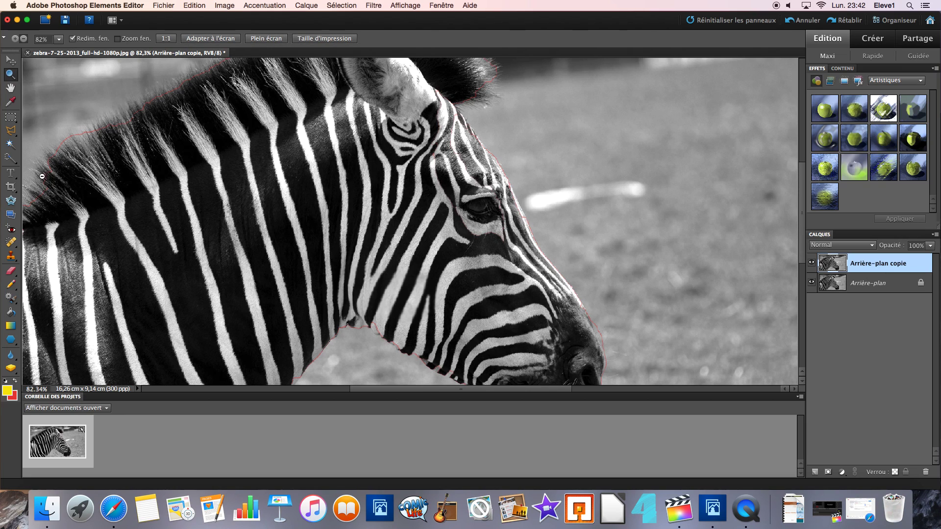
pyautogui.click(11, 355)
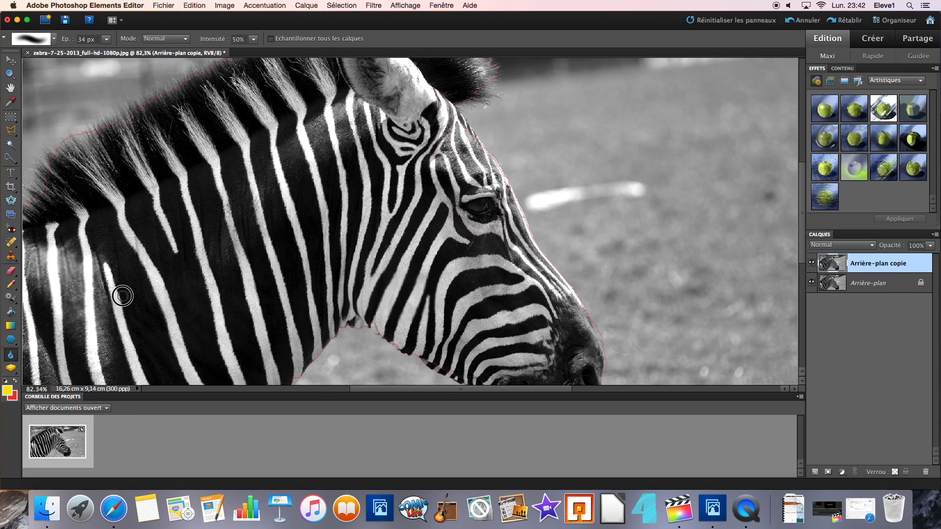
pyautogui.moveTo(69, 315)
pyautogui.mouseDown()
pyautogui.moveTo(46, 298)
pyautogui.moveTo(49, 277)
pyautogui.mouseUp()
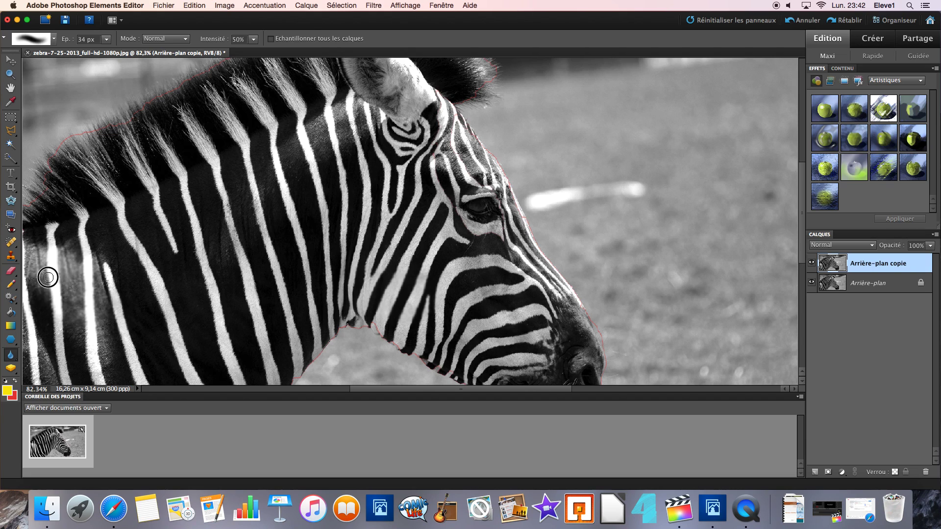
pyautogui.moveTo(79, 234)
pyautogui.mouseDown()
pyautogui.moveTo(28, 245)
pyautogui.moveTo(69, 228)
pyautogui.moveTo(91, 235)
pyautogui.moveTo(84, 279)
pyautogui.mouseUp()
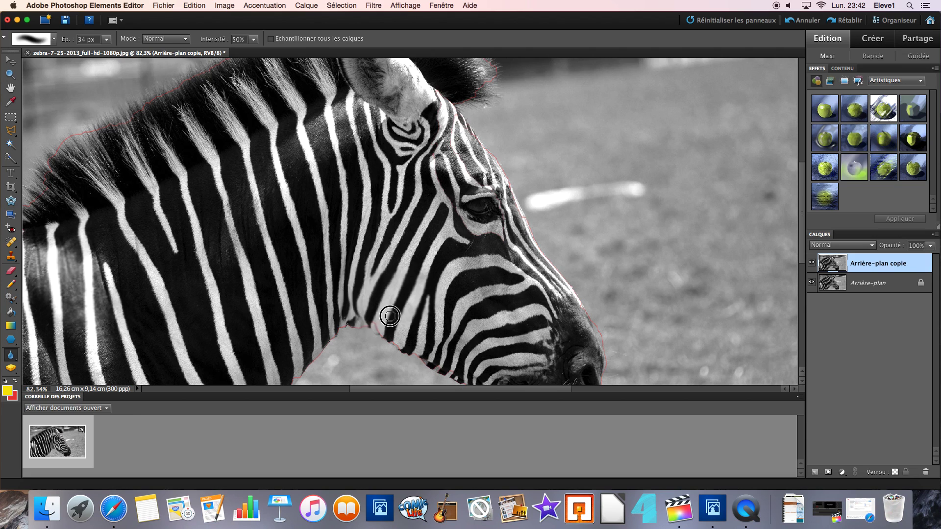
pyautogui.moveTo(403, 279)
pyautogui.mouseDown()
pyautogui.moveTo(384, 309)
pyautogui.moveTo(361, 271)
pyautogui.moveTo(404, 260)
pyautogui.mouseUp()
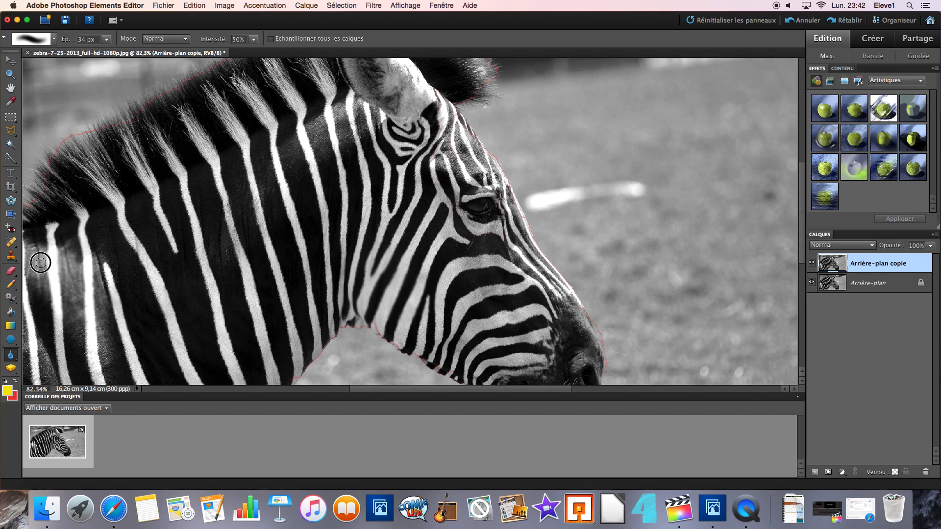
# - Sharpen the zebra's shoulder and mid-neck stripes repeatedly with the Sharpen tool at 36 px and 50% intensity
pyautogui.click(18, 360)
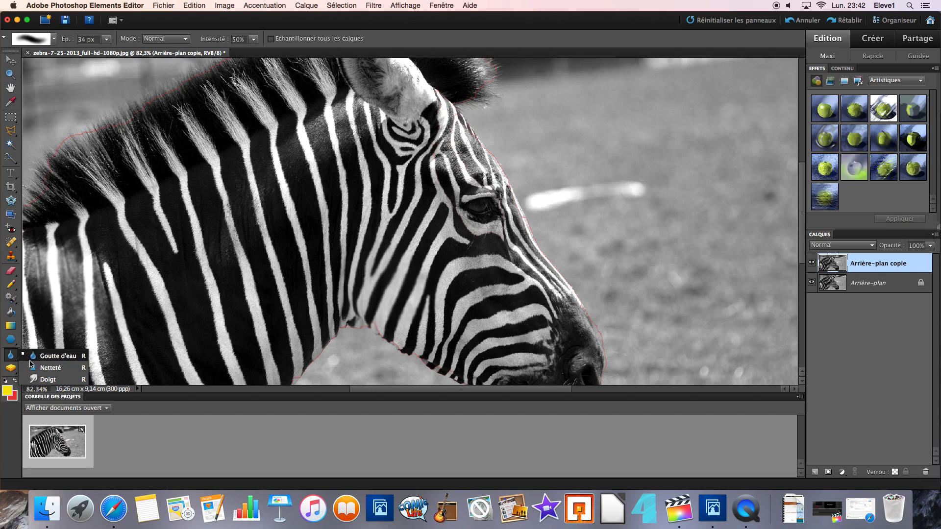
pyautogui.click(49, 367)
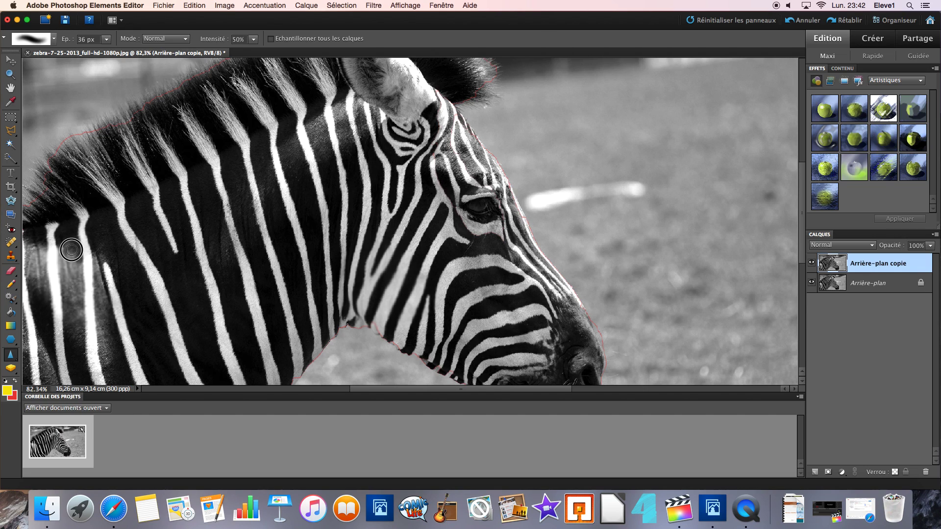
pyautogui.moveTo(72, 271)
pyautogui.mouseDown()
pyautogui.moveTo(71, 311)
pyautogui.moveTo(70, 259)
pyautogui.mouseUp()
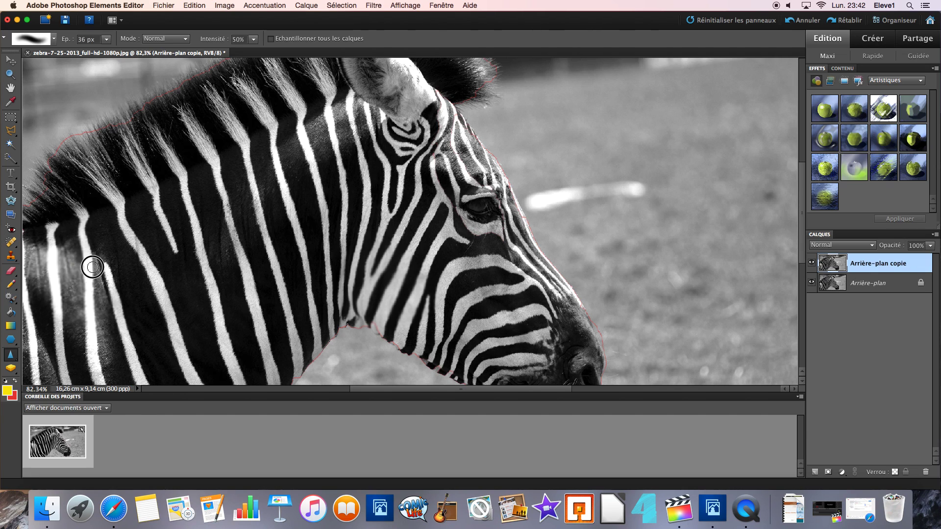
pyautogui.moveTo(68, 298); pyautogui.dragTo(55, 246)
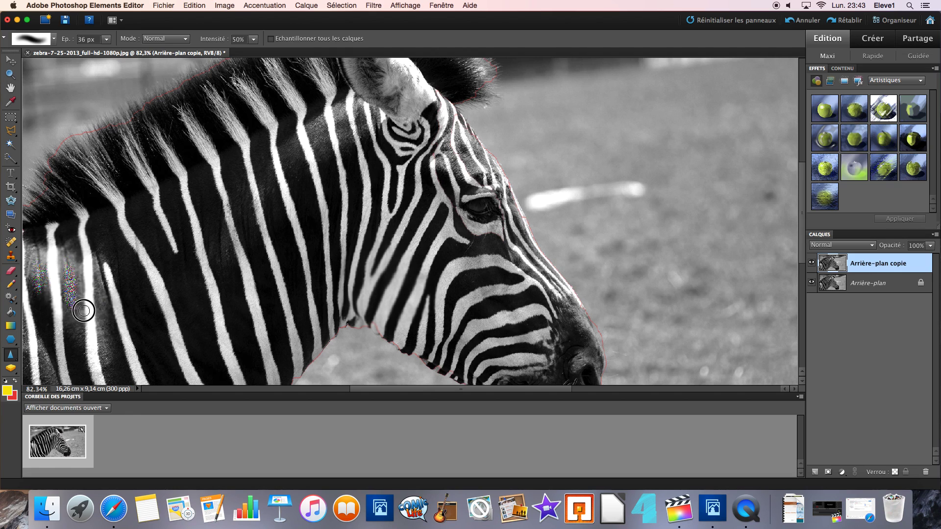
pyautogui.moveTo(74, 290)
pyautogui.mouseDown()
pyautogui.moveTo(73, 326)
pyautogui.moveTo(64, 324)
pyautogui.moveTo(70, 277)
pyautogui.moveTo(57, 285)
pyautogui.moveTo(43, 270)
pyautogui.mouseUp()
pyautogui.moveTo(183, 205)
pyautogui.mouseDown()
pyautogui.moveTo(169, 245)
pyautogui.moveTo(222, 206)
pyautogui.moveTo(194, 242)
pyautogui.moveTo(229, 340)
pyautogui.moveTo(216, 324)
pyautogui.moveTo(225, 355)
pyautogui.mouseUp()
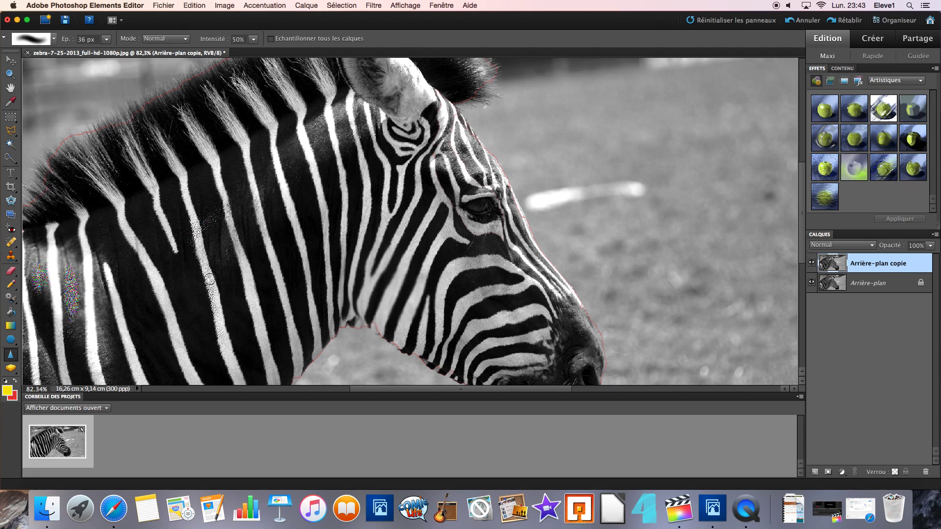
pyautogui.moveTo(201, 227)
pyautogui.mouseDown()
pyautogui.moveTo(234, 307)
pyautogui.moveTo(207, 218)
pyautogui.moveTo(213, 282)
pyautogui.moveTo(224, 209)
pyautogui.moveTo(227, 283)
pyautogui.moveTo(228, 197)
pyautogui.moveTo(219, 259)
pyautogui.moveTo(195, 258)
pyautogui.moveTo(188, 229)
pyautogui.moveTo(212, 204)
pyautogui.moveTo(208, 185)
pyautogui.moveTo(226, 205)
pyautogui.moveTo(217, 245)
pyautogui.mouseUp()
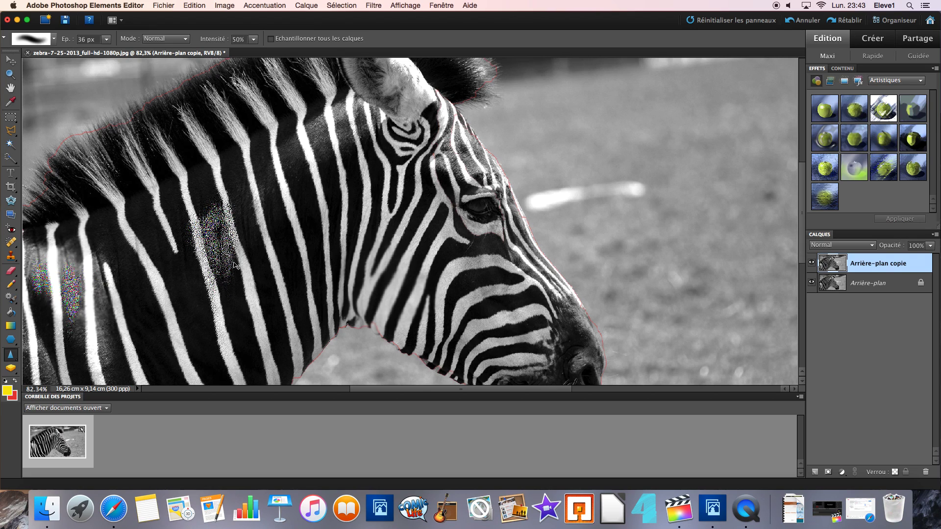
# - Undo all the sharpening strokes on the zebra's shoulder and neck
pyautogui.press('super+z')
pyautogui.press('super+z')
pyautogui.press('super+z')
pyautogui.press('super+z')
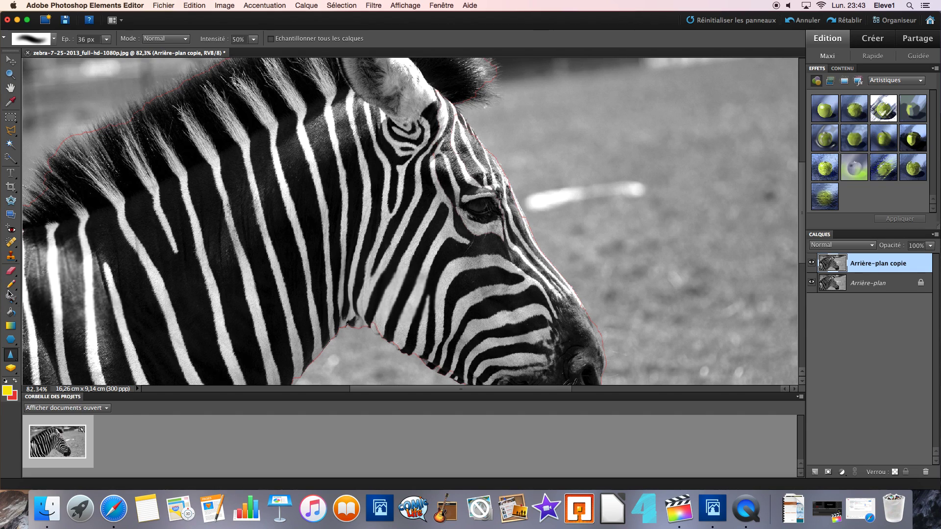
# - Smudge the neck stripes just below the zebra's mane with the Smudge tool at 13 px and 50% intensity
pyautogui.click(10, 355)
pyautogui.click(42, 379)
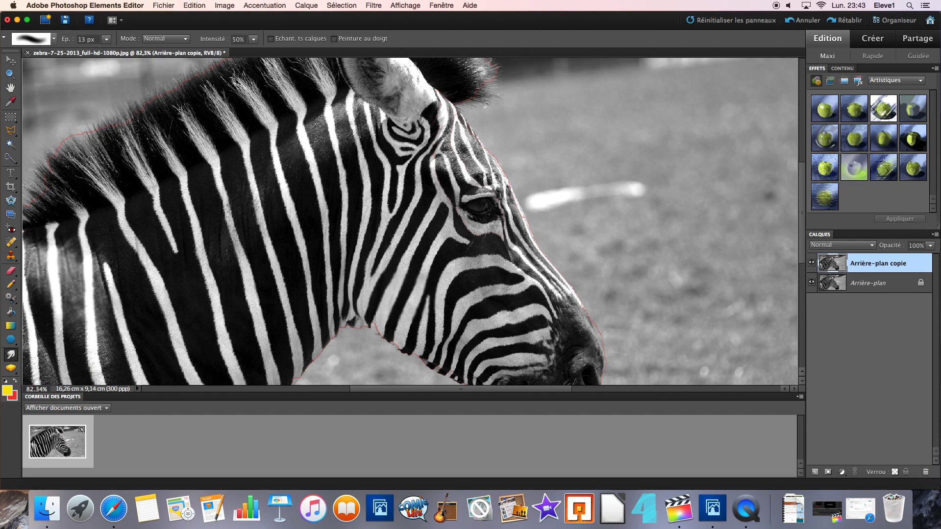
pyautogui.moveTo(137, 186)
pyautogui.mouseDown()
pyautogui.moveTo(103, 189)
pyautogui.moveTo(186, 201)
pyautogui.moveTo(123, 209)
pyautogui.mouseUp()
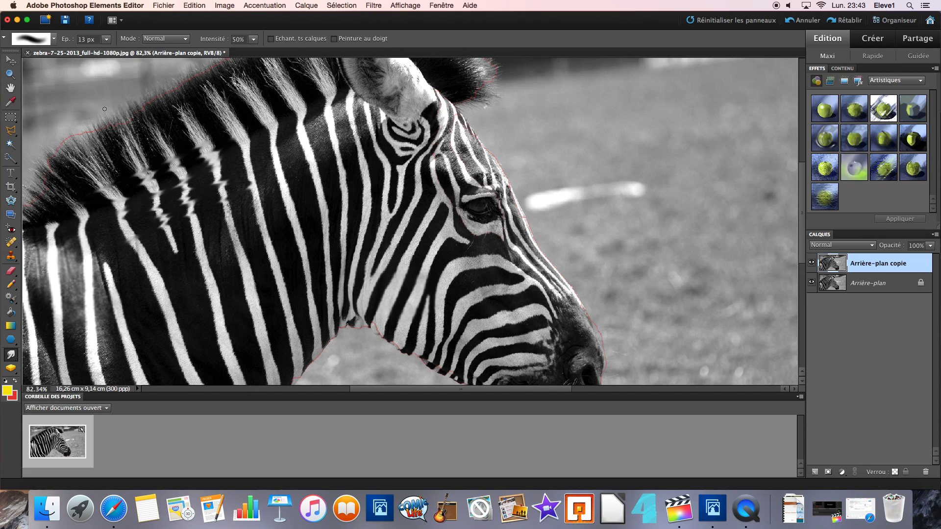
# - Enlarge the Smudge brush to 69 px and smear the zebra's neck, eye, muzzle and ear into the background
pyautogui.click(105, 40)
pyautogui.moveTo(112, 50); pyautogui.dragTo(129, 50)
pyautogui.moveTo(249, 184)
pyautogui.mouseDown()
pyautogui.moveTo(139, 252)
pyautogui.moveTo(270, 172)
pyautogui.moveTo(223, 229)
pyautogui.moveTo(270, 208)
pyautogui.moveTo(268, 222)
pyautogui.moveTo(183, 301)
pyautogui.moveTo(311, 211)
pyautogui.moveTo(101, 320)
pyautogui.moveTo(215, 230)
pyautogui.moveTo(165, 289)
pyautogui.moveTo(242, 268)
pyautogui.moveTo(245, 300)
pyautogui.moveTo(306, 282)
pyautogui.moveTo(278, 302)
pyautogui.moveTo(234, 282)
pyautogui.moveTo(304, 233)
pyautogui.moveTo(111, 356)
pyautogui.moveTo(158, 374)
pyautogui.mouseUp()
pyautogui.moveTo(517, 180)
pyautogui.mouseDown()
pyautogui.moveTo(499, 252)
pyautogui.moveTo(536, 206)
pyautogui.moveTo(469, 212)
pyautogui.moveTo(607, 105)
pyautogui.mouseUp()
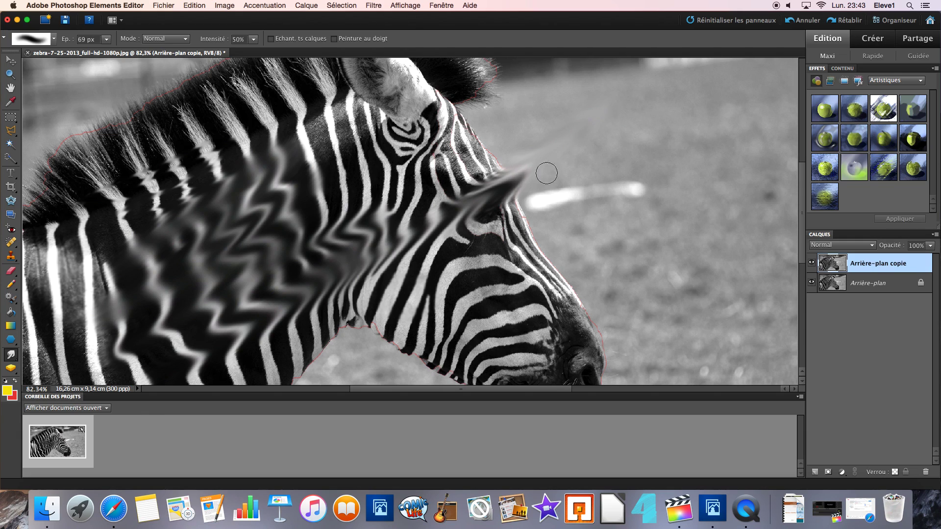
pyautogui.moveTo(597, 363)
pyautogui.mouseDown()
pyautogui.moveTo(617, 345)
pyautogui.moveTo(686, 211)
pyautogui.moveTo(699, 145)
pyautogui.mouseUp()
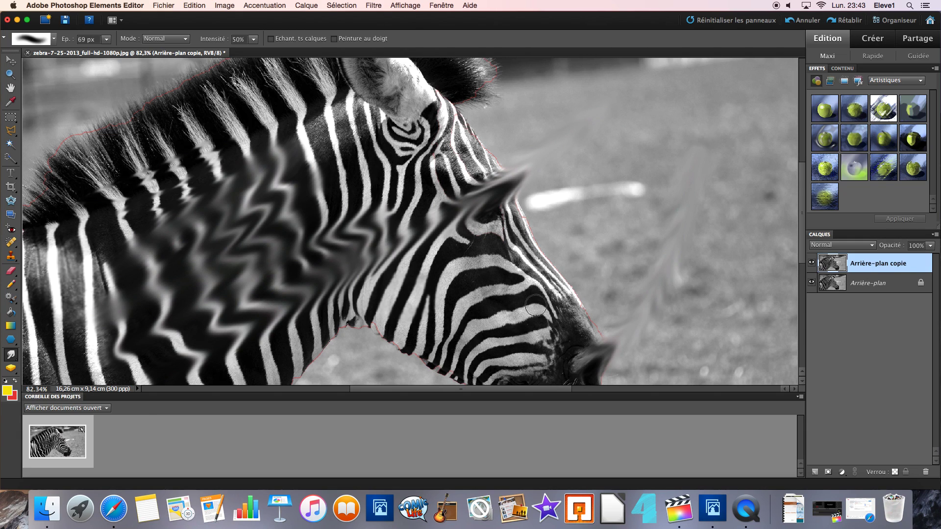
pyautogui.moveTo(403, 81)
pyautogui.mouseDown()
pyautogui.moveTo(444, 107)
pyautogui.moveTo(635, 174)
pyautogui.moveTo(787, 189)
pyautogui.mouseUp()
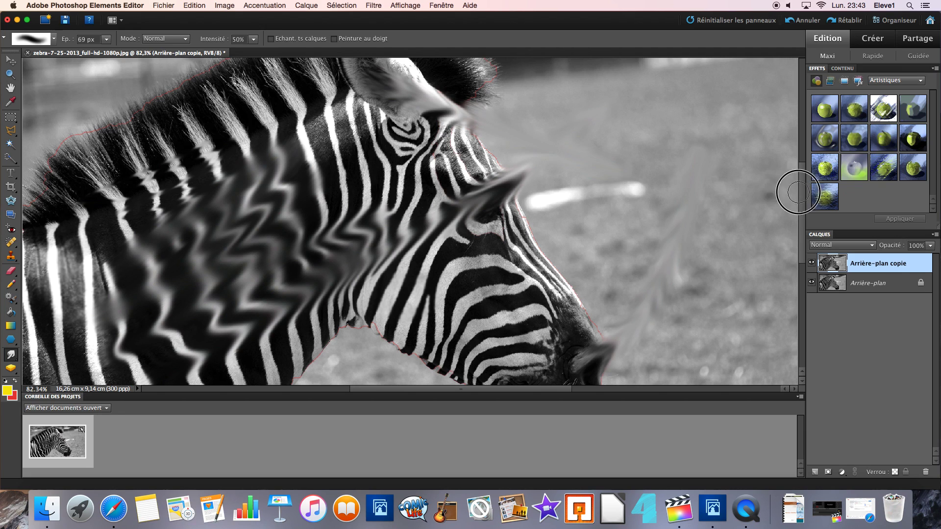
pyautogui.moveTo(405, 61); pyautogui.dragTo(714, 142)
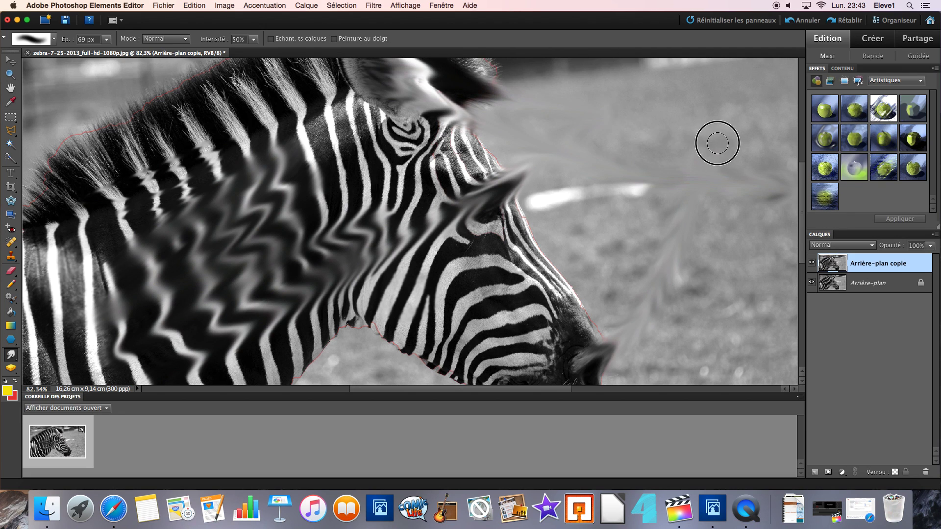
# - Smear the stripes of the zebra's upper neck, forehead and cheek sideways across the face with the 69 px Smudge brush
pyautogui.moveTo(417, 132); pyautogui.dragTo(672, 155)
pyautogui.moveTo(284, 139)
pyautogui.mouseDown()
pyautogui.moveTo(535, 184)
pyautogui.moveTo(631, 187)
pyautogui.mouseUp()
pyautogui.moveTo(318, 172)
pyautogui.mouseDown()
pyautogui.moveTo(434, 194)
pyautogui.moveTo(656, 204)
pyautogui.mouseUp()
pyautogui.moveTo(294, 195)
pyautogui.mouseDown()
pyautogui.moveTo(517, 223)
pyautogui.moveTo(668, 221)
pyautogui.mouseUp()
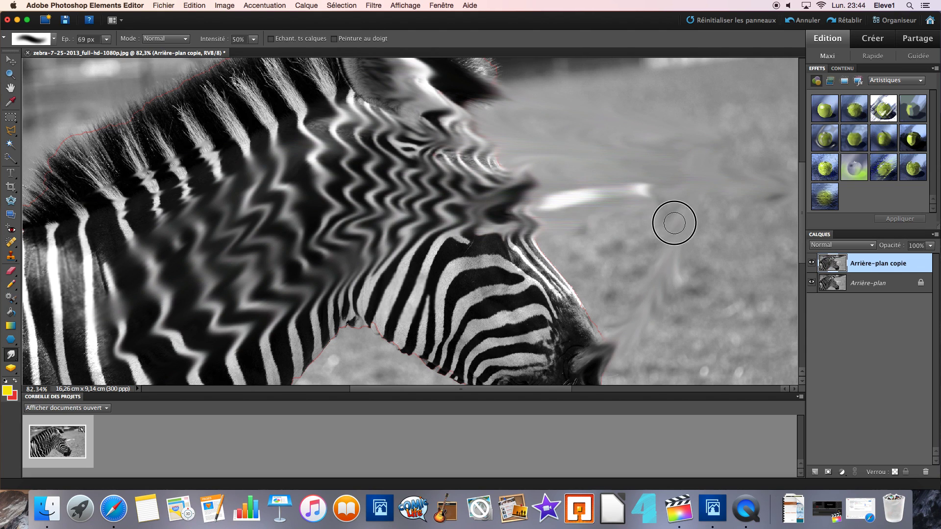
pyautogui.moveTo(372, 250)
pyautogui.mouseDown()
pyautogui.moveTo(463, 284)
pyautogui.moveTo(660, 293)
pyautogui.mouseUp()
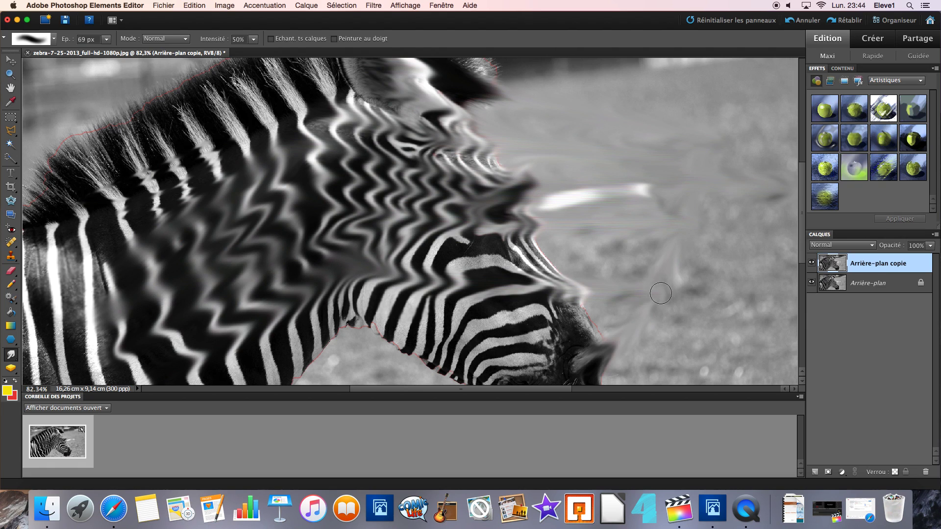
pyautogui.moveTo(407, 244); pyautogui.dragTo(590, 265)
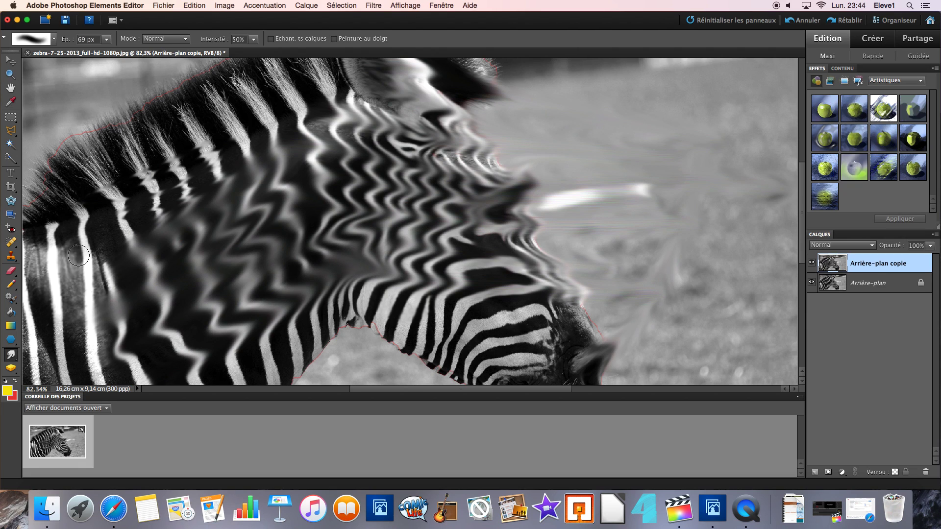
# - Undo all the smudge strokes on the zebra photo
pyautogui.press('super+z')
pyautogui.press('super+z')
pyautogui.press('super+z')
pyautogui.press('super+z')
pyautogui.press('super+z')
pyautogui.press('super+z')
pyautogui.press('super+z')
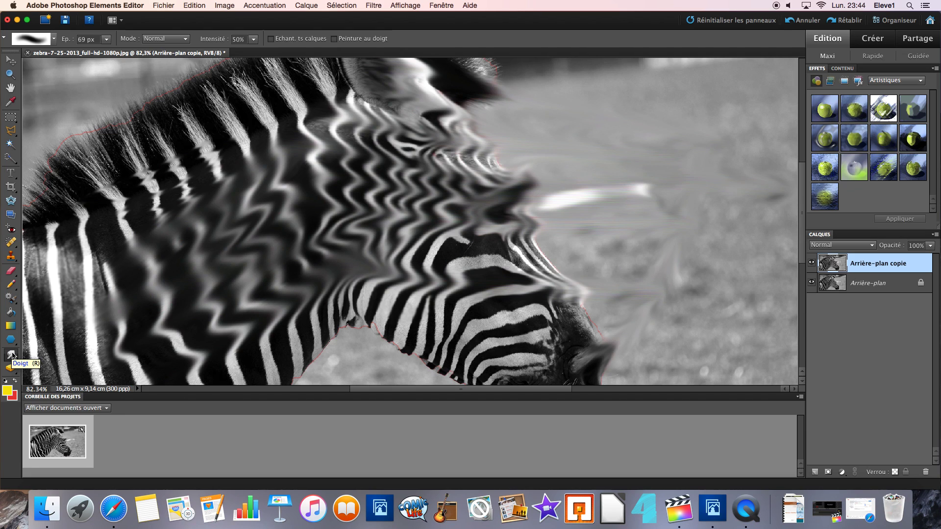
pyautogui.press('super+z')
pyautogui.press('super+z')
pyautogui.press('super+z')
pyautogui.press('super+z')
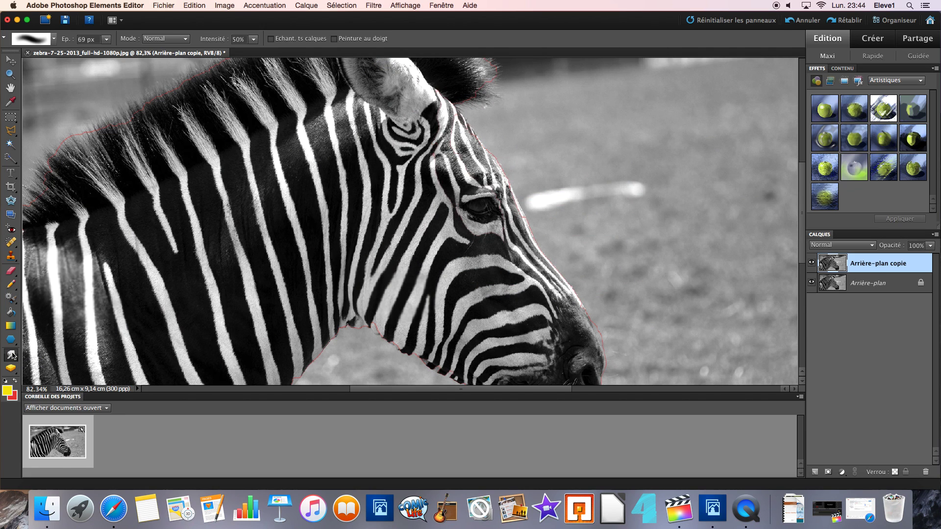
# - Desaturate the stripes on the zebra's lower cheek with the Sponge tool at 65 px and 50% flow
pyautogui.click(12, 369)
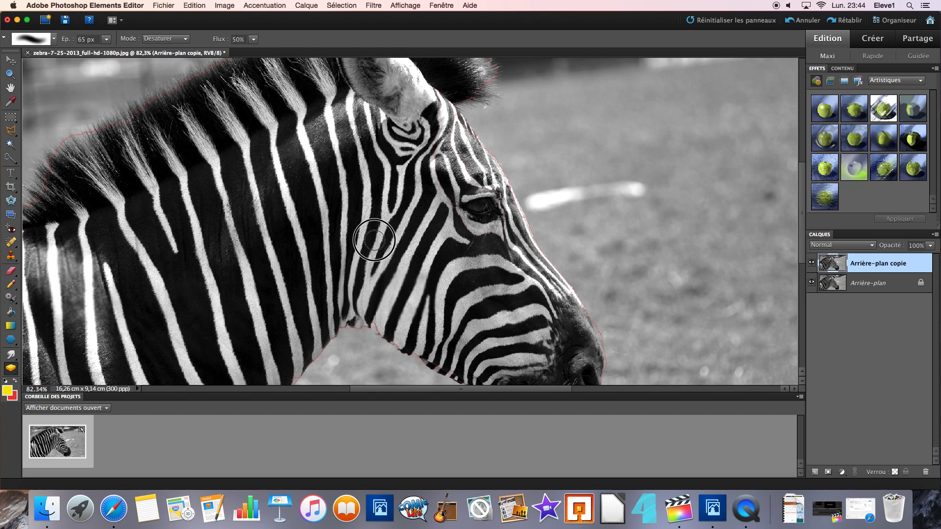
pyautogui.moveTo(385, 268); pyautogui.dragTo(386, 267)
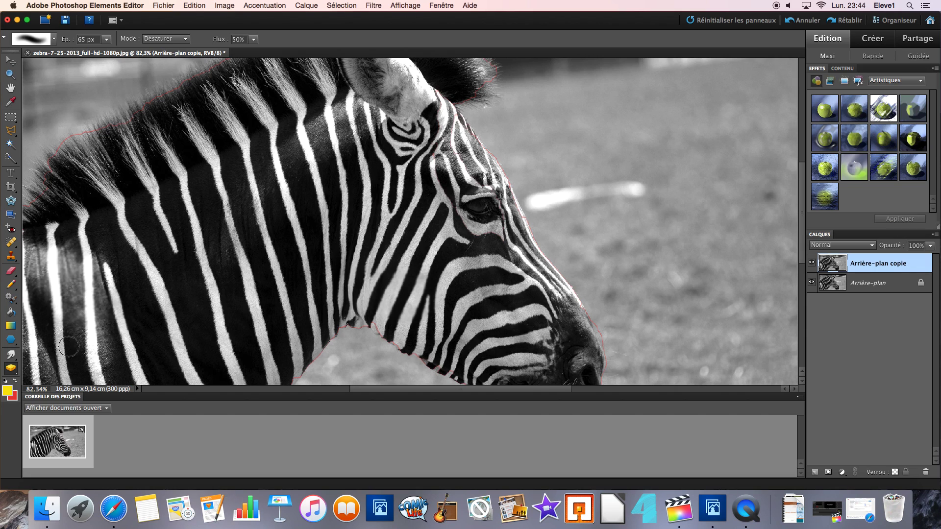
# - Lighten the blurred background beside the zebra's face with the Dodge tool at 48 px, midtones range and 50% exposure
pyautogui.click(13, 372)
pyautogui.click(46, 380)
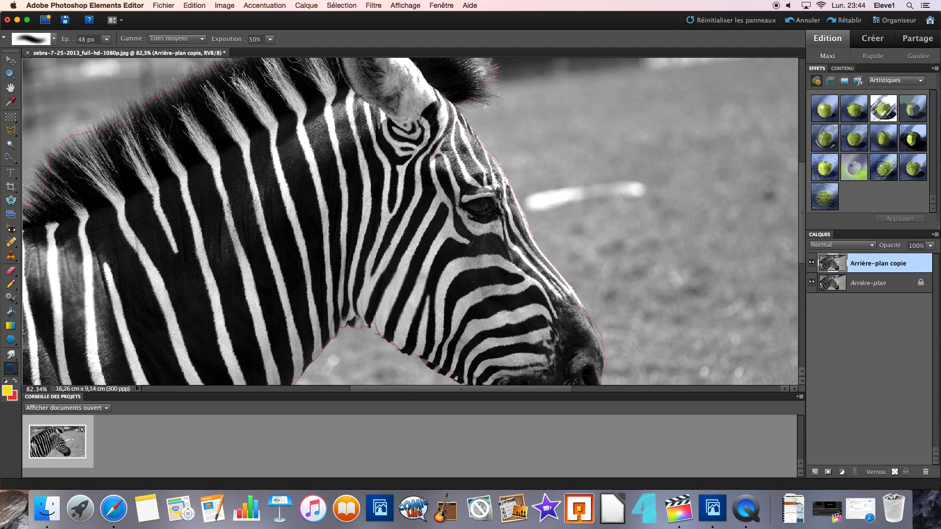
pyautogui.moveTo(43, 104)
pyautogui.mouseDown()
pyautogui.moveTo(137, 90)
pyautogui.moveTo(49, 112)
pyautogui.moveTo(137, 85)
pyautogui.moveTo(32, 111)
pyautogui.moveTo(106, 63)
pyautogui.moveTo(83, 101)
pyautogui.moveTo(58, 80)
pyautogui.moveTo(61, 71)
pyautogui.moveTo(78, 73)
pyautogui.moveTo(54, 97)
pyautogui.moveTo(39, 95)
pyautogui.moveTo(51, 83)
pyautogui.moveTo(56, 91)
pyautogui.moveTo(40, 146)
pyautogui.mouseUp()
pyautogui.moveTo(592, 245)
pyautogui.mouseDown()
pyautogui.moveTo(618, 201)
pyautogui.moveTo(573, 245)
pyautogui.moveTo(556, 231)
pyautogui.moveTo(562, 198)
pyautogui.moveTo(589, 194)
pyautogui.moveTo(557, 210)
pyautogui.moveTo(421, 340)
pyautogui.moveTo(421, 261)
pyautogui.moveTo(494, 342)
pyautogui.moveTo(481, 259)
pyautogui.moveTo(485, 338)
pyautogui.moveTo(483, 223)
pyautogui.moveTo(473, 317)
pyautogui.moveTo(465, 286)
pyautogui.moveTo(470, 199)
pyautogui.moveTo(452, 324)
pyautogui.moveTo(442, 315)
pyautogui.moveTo(463, 264)
pyautogui.moveTo(476, 289)
pyautogui.moveTo(474, 314)
pyautogui.mouseUp()
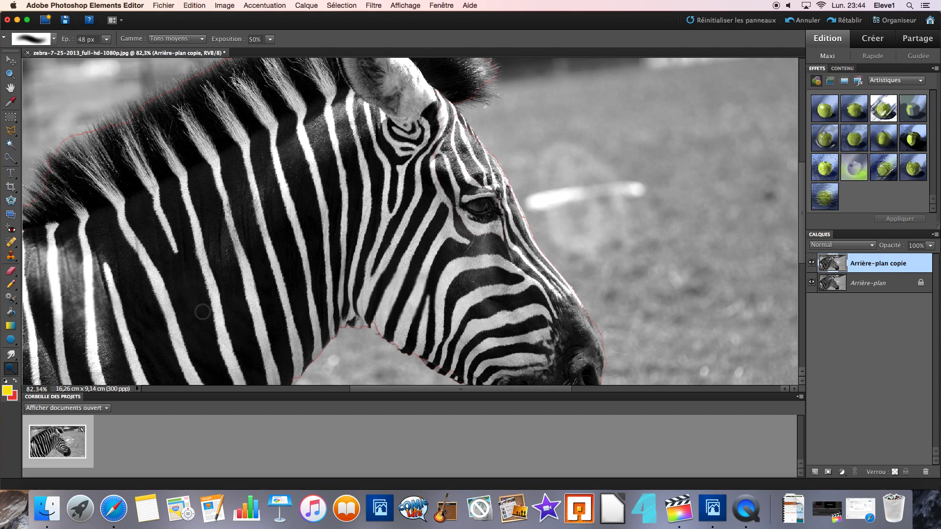
# - Lighten the stripes on the zebra's lower neck and shoulder with the Dodge tool at 48 px, midtones range and 50% exposure
pyautogui.moveTo(187, 270)
pyautogui.mouseDown()
pyautogui.moveTo(210, 372)
pyautogui.moveTo(157, 242)
pyautogui.moveTo(190, 338)
pyautogui.moveTo(173, 239)
pyautogui.moveTo(212, 350)
pyautogui.moveTo(178, 263)
pyautogui.moveTo(196, 345)
pyautogui.moveTo(184, 364)
pyautogui.moveTo(140, 267)
pyautogui.moveTo(160, 362)
pyautogui.moveTo(119, 270)
pyautogui.moveTo(150, 344)
pyautogui.moveTo(124, 223)
pyautogui.moveTo(166, 329)
pyautogui.moveTo(174, 270)
pyautogui.moveTo(200, 360)
pyautogui.moveTo(178, 258)
pyautogui.moveTo(177, 228)
pyautogui.moveTo(185, 315)
pyautogui.moveTo(184, 221)
pyautogui.moveTo(186, 312)
pyautogui.moveTo(142, 151)
pyautogui.moveTo(171, 241)
pyautogui.moveTo(176, 193)
pyautogui.moveTo(151, 212)
pyautogui.moveTo(145, 248)
pyautogui.moveTo(138, 227)
pyautogui.moveTo(96, 228)
pyautogui.moveTo(100, 210)
pyautogui.moveTo(88, 215)
pyautogui.moveTo(89, 247)
pyautogui.moveTo(73, 283)
pyautogui.moveTo(45, 307)
pyautogui.moveTo(23, 309)
pyautogui.moveTo(55, 286)
pyautogui.moveTo(39, 298)
pyautogui.moveTo(42, 342)
pyautogui.moveTo(28, 302)
pyautogui.moveTo(57, 259)
pyautogui.moveTo(47, 335)
pyautogui.moveTo(67, 362)
pyautogui.moveTo(70, 329)
pyautogui.moveTo(97, 308)
pyautogui.moveTo(98, 389)
pyautogui.moveTo(109, 334)
pyautogui.moveTo(99, 329)
pyautogui.moveTo(83, 351)
pyautogui.mouseUp()
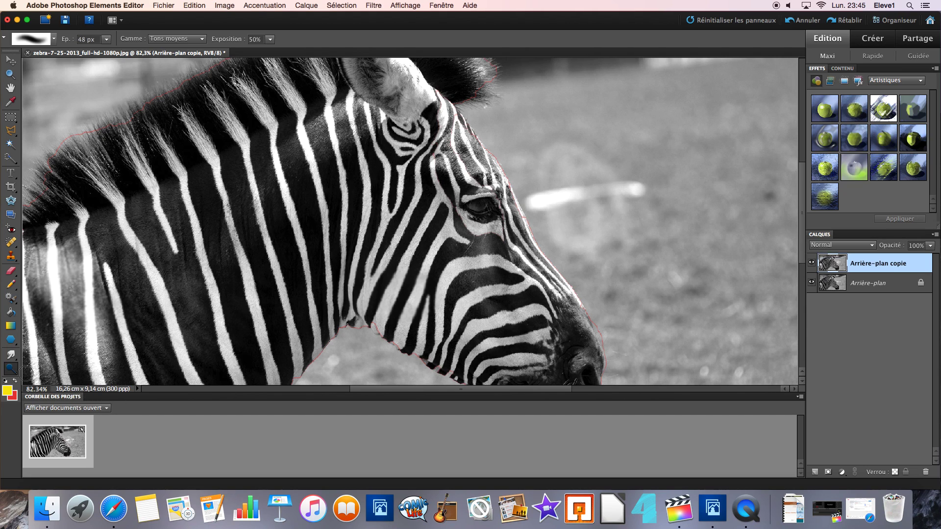
# - Darken the blurred background, the mane and the zebra's stripes with the Burn tool at 95 px, midtones range and 50% exposure
pyautogui.click(11, 368)
pyautogui.click(42, 393)
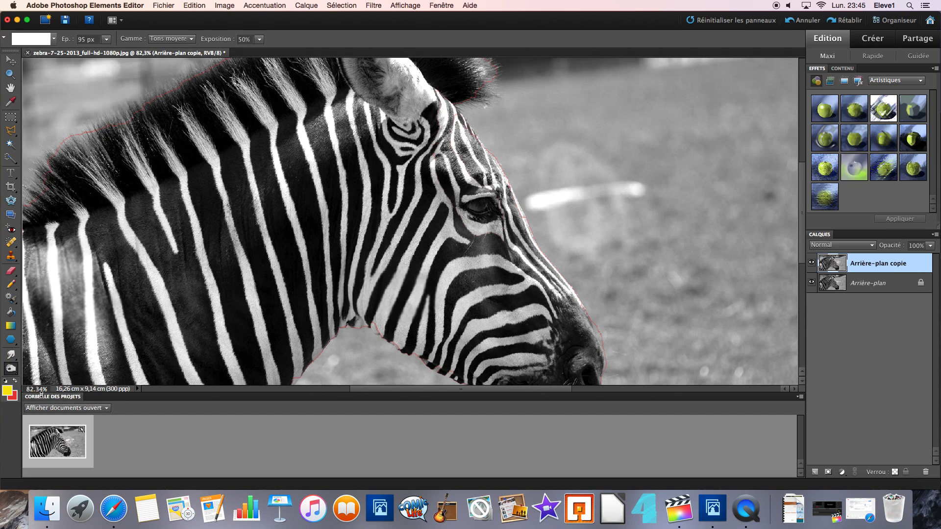
pyautogui.moveTo(585, 174)
pyautogui.mouseDown()
pyautogui.moveTo(603, 193)
pyautogui.moveTo(580, 113)
pyautogui.moveTo(582, 147)
pyautogui.moveTo(542, 132)
pyautogui.moveTo(528, 149)
pyautogui.moveTo(479, 99)
pyautogui.moveTo(618, 187)
pyautogui.moveTo(580, 189)
pyautogui.moveTo(573, 246)
pyautogui.moveTo(609, 235)
pyautogui.moveTo(651, 168)
pyautogui.moveTo(672, 164)
pyautogui.moveTo(683, 176)
pyautogui.moveTo(686, 254)
pyautogui.moveTo(672, 330)
pyautogui.moveTo(680, 370)
pyautogui.moveTo(720, 363)
pyautogui.moveTo(725, 343)
pyautogui.mouseUp()
pyautogui.moveTo(147, 200)
pyautogui.mouseDown()
pyautogui.moveTo(221, 361)
pyautogui.moveTo(193, 206)
pyautogui.moveTo(188, 307)
pyautogui.moveTo(167, 222)
pyautogui.moveTo(182, 273)
pyautogui.moveTo(175, 307)
pyautogui.moveTo(158, 229)
pyautogui.moveTo(172, 364)
pyautogui.moveTo(140, 237)
pyautogui.moveTo(130, 317)
pyautogui.moveTo(99, 232)
pyautogui.moveTo(88, 322)
pyautogui.moveTo(65, 218)
pyautogui.moveTo(48, 314)
pyautogui.moveTo(42, 254)
pyautogui.moveTo(52, 305)
pyautogui.moveTo(97, 349)
pyautogui.moveTo(154, 202)
pyautogui.moveTo(170, 318)
pyautogui.moveTo(198, 202)
pyautogui.moveTo(212, 336)
pyautogui.moveTo(217, 251)
pyautogui.moveTo(250, 215)
pyautogui.moveTo(275, 342)
pyautogui.moveTo(291, 188)
pyautogui.moveTo(320, 201)
pyautogui.moveTo(327, 338)
pyautogui.moveTo(385, 176)
pyautogui.moveTo(404, 269)
pyautogui.moveTo(404, 326)
pyautogui.moveTo(439, 268)
pyautogui.moveTo(386, 366)
pyautogui.moveTo(328, 386)
pyautogui.moveTo(260, 386)
pyautogui.moveTo(254, 358)
pyautogui.mouseUp()
pyautogui.moveTo(95, 98)
pyautogui.mouseDown()
pyautogui.moveTo(43, 150)
pyautogui.moveTo(76, 151)
pyautogui.moveTo(63, 119)
pyautogui.mouseUp()
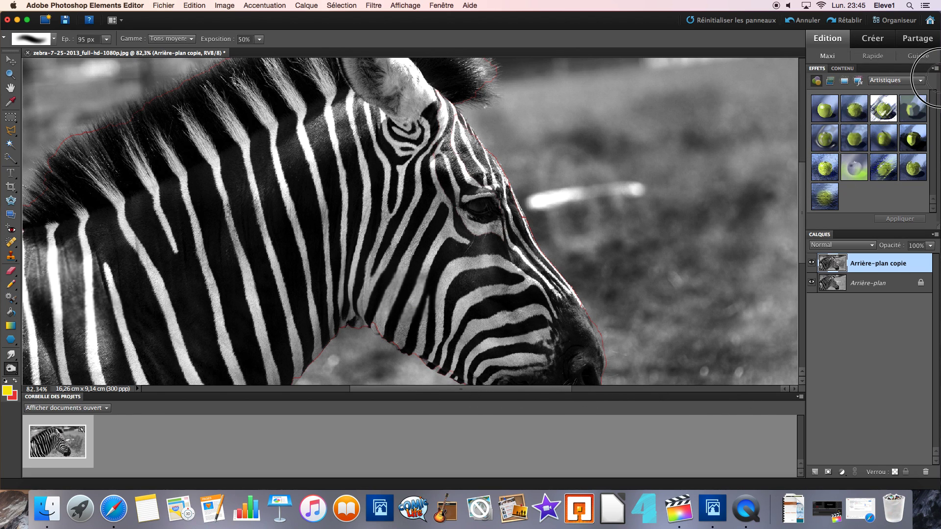
pyautogui.moveTo(549, 142)
pyautogui.mouseDown()
pyautogui.moveTo(622, 90)
pyautogui.moveTo(494, 86)
pyautogui.moveTo(497, 78)
pyautogui.moveTo(437, 88)
pyautogui.moveTo(465, 134)
pyautogui.moveTo(575, 159)
pyautogui.moveTo(554, 145)
pyautogui.moveTo(699, 107)
pyautogui.moveTo(741, 75)
pyautogui.moveTo(733, 57)
pyautogui.moveTo(695, 51)
pyautogui.moveTo(722, 47)
pyautogui.moveTo(716, 75)
pyautogui.moveTo(740, 104)
pyautogui.moveTo(784, 79)
pyautogui.moveTo(779, 135)
pyautogui.moveTo(788, 160)
pyautogui.moveTo(770, 89)
pyautogui.moveTo(741, 112)
pyautogui.moveTo(769, 122)
pyautogui.moveTo(750, 286)
pyautogui.moveTo(796, 158)
pyautogui.moveTo(779, 280)
pyautogui.moveTo(768, 277)
pyautogui.moveTo(760, 300)
pyautogui.moveTo(783, 333)
pyautogui.moveTo(786, 374)
pyautogui.moveTo(746, 358)
pyautogui.moveTo(555, 220)
pyautogui.moveTo(568, 173)
pyautogui.moveTo(662, 109)
pyautogui.moveTo(709, 144)
pyautogui.moveTo(677, 174)
pyautogui.moveTo(590, 199)
pyautogui.mouseUp()
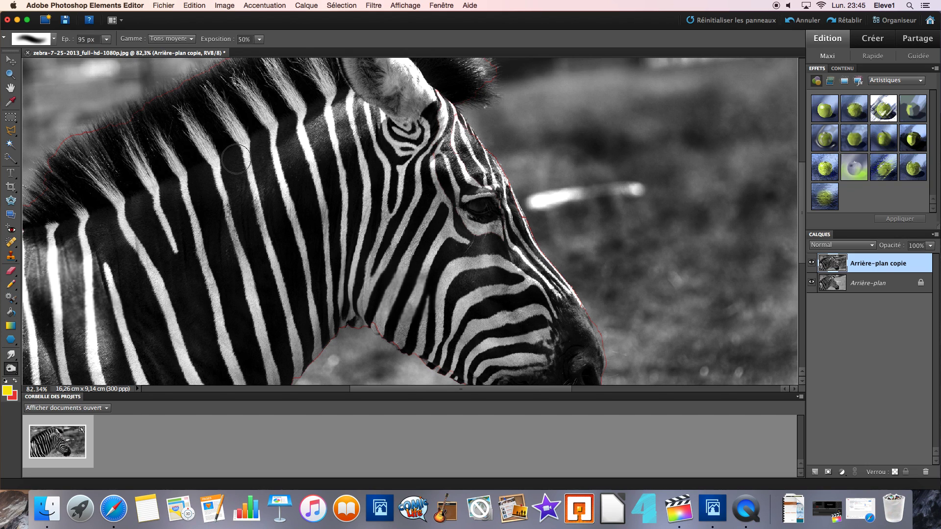
pyautogui.moveTo(124, 97)
pyautogui.mouseDown()
pyautogui.moveTo(69, 101)
pyautogui.moveTo(4, 157)
pyautogui.moveTo(4, 200)
pyautogui.moveTo(108, 92)
pyautogui.moveTo(84, 58)
pyautogui.moveTo(137, 53)
pyautogui.moveTo(238, 74)
pyautogui.mouseUp()
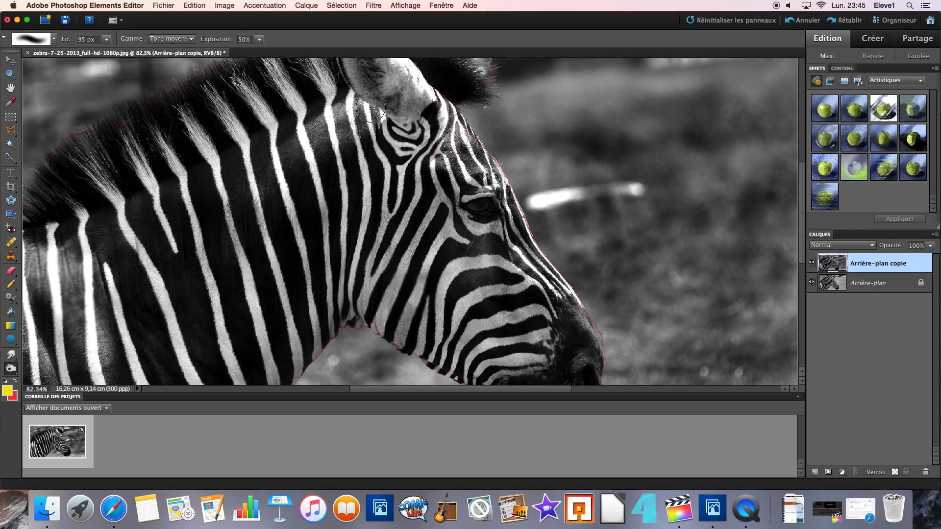
pyautogui.moveTo(550, 139)
pyautogui.mouseDown()
pyautogui.moveTo(511, 162)
pyautogui.moveTo(538, 152)
pyautogui.moveTo(537, 219)
pyautogui.moveTo(502, 205)
pyautogui.moveTo(531, 250)
pyautogui.moveTo(621, 287)
pyautogui.moveTo(605, 310)
pyautogui.moveTo(685, 313)
pyautogui.moveTo(698, 303)
pyautogui.moveTo(706, 345)
pyautogui.moveTo(752, 366)
pyautogui.moveTo(738, 375)
pyautogui.moveTo(449, 388)
pyautogui.moveTo(346, 383)
pyautogui.moveTo(284, 353)
pyautogui.mouseUp()
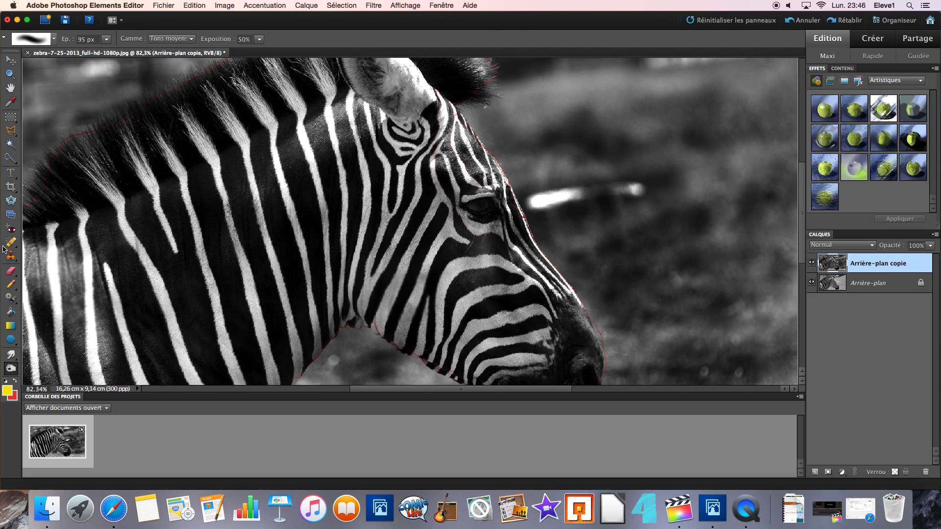
# - Set the foreground colour to white (ffffff), trying muted yellow and black shades along the way
pyautogui.click(7, 391)
pyautogui.moveTo(469, 161)
pyautogui.mouseDown()
pyautogui.moveTo(409, 193)
pyautogui.moveTo(397, 257)
pyautogui.moveTo(435, 212)
pyautogui.moveTo(397, 168)
pyautogui.moveTo(366, 214)
pyautogui.moveTo(419, 266)
pyautogui.moveTo(419, 193)
pyautogui.mouseUp()
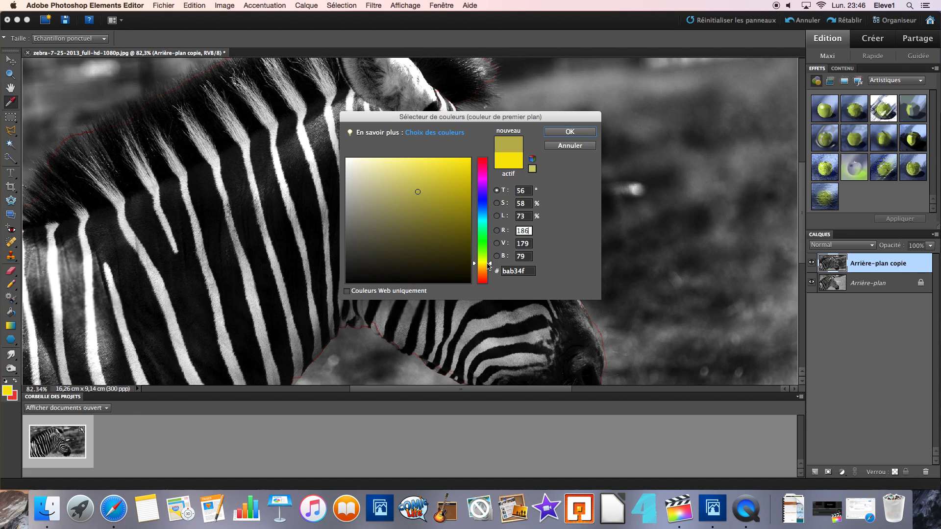
pyautogui.moveTo(491, 265)
pyautogui.mouseDown()
pyautogui.moveTo(490, 162)
pyautogui.moveTo(492, 283)
pyautogui.moveTo(490, 159)
pyautogui.moveTo(489, 281)
pyautogui.moveTo(490, 245)
pyautogui.moveTo(491, 263)
pyautogui.mouseUp()
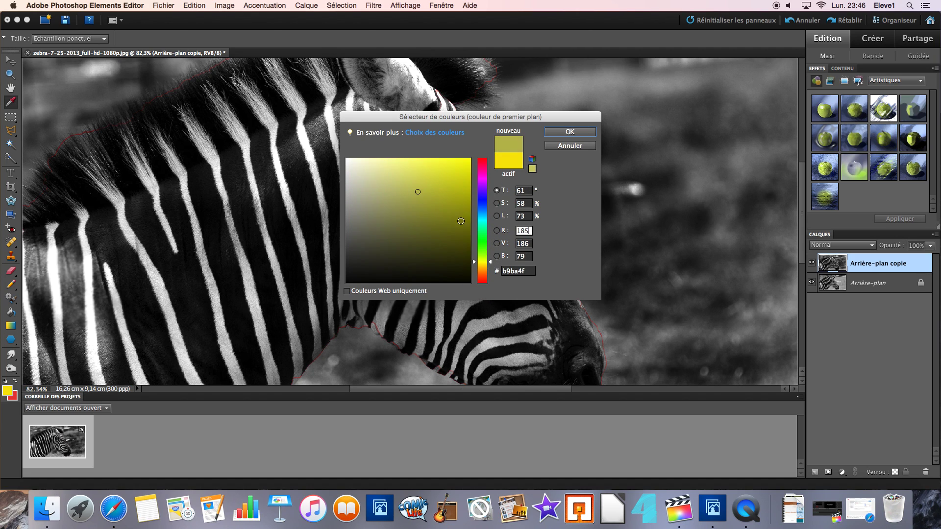
pyautogui.moveTo(418, 192); pyautogui.dragTo(459, 280)
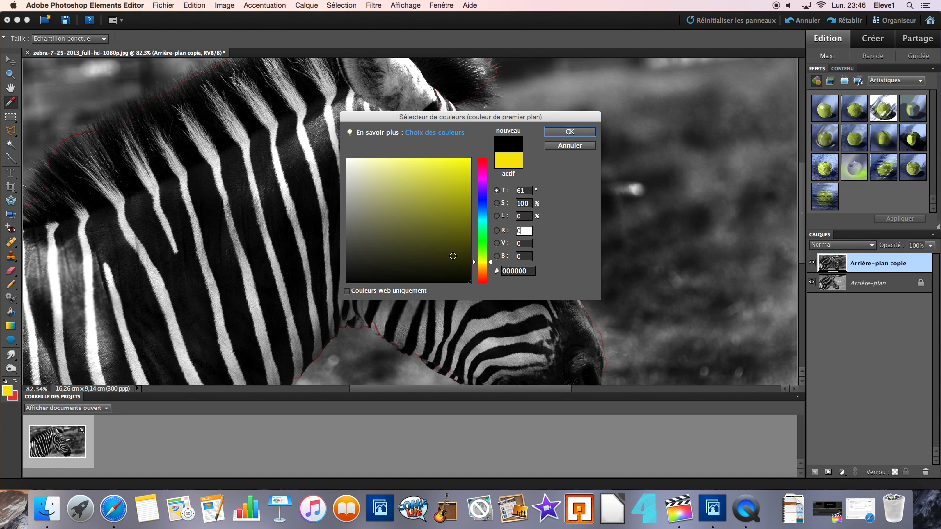
pyautogui.moveTo(466, 280); pyautogui.dragTo(340, 154)
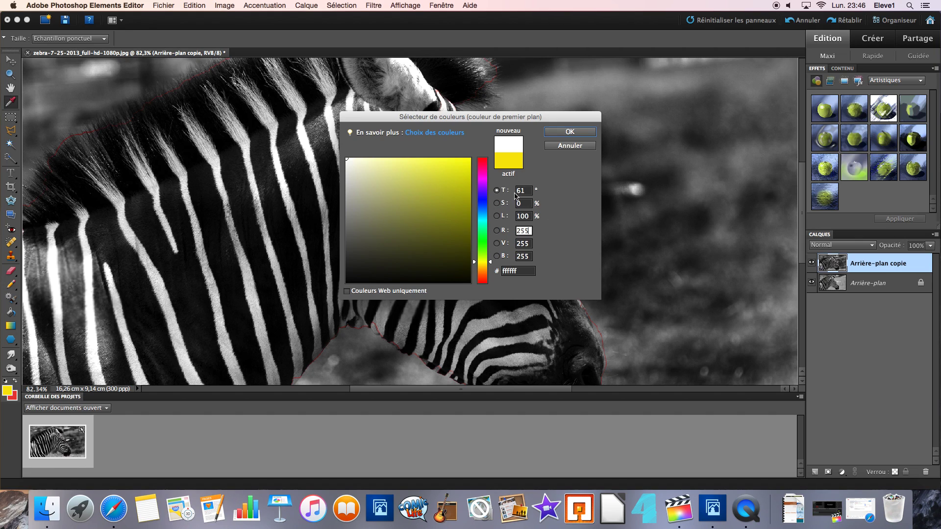
pyautogui.click(577, 133)
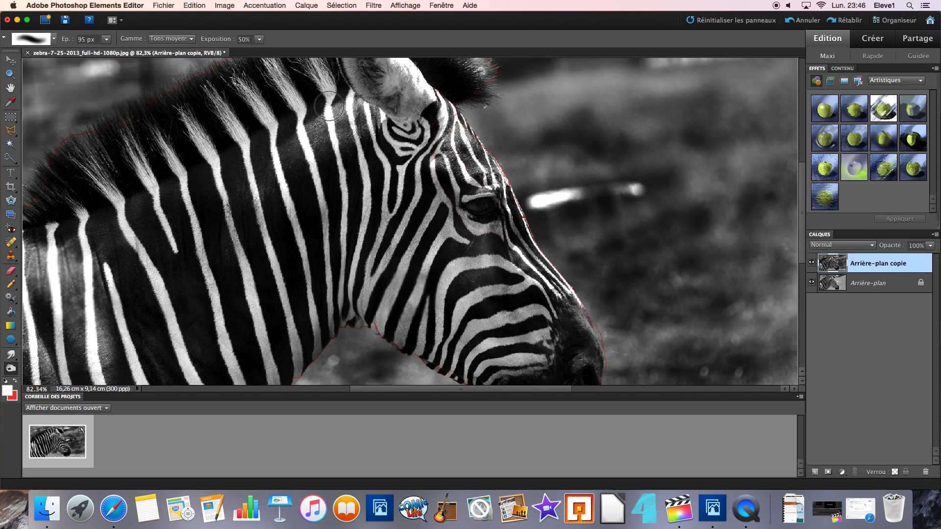